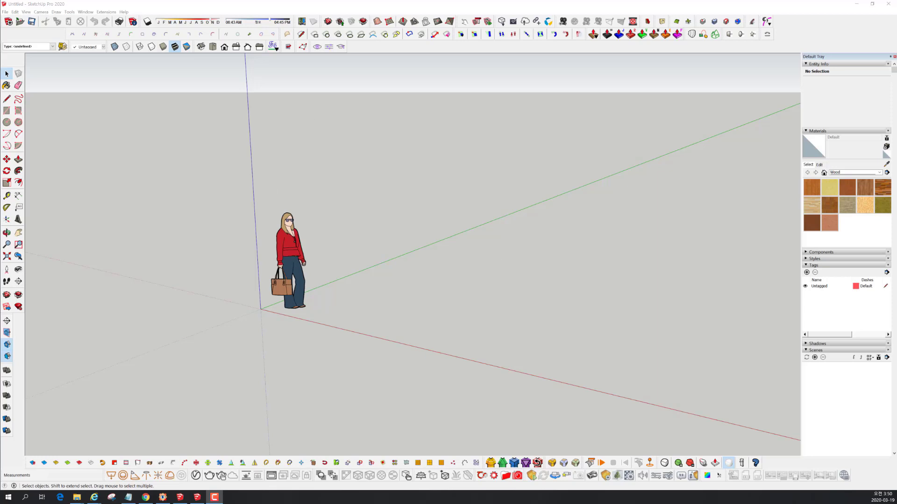
Draw a rectangle about 3017 by 2977 mm on the ground beside the figure and pull it up into a box.
{"action": "left_click", "coordinate": [7, 111]}
{"action": "left_click", "coordinate": [329, 310]}
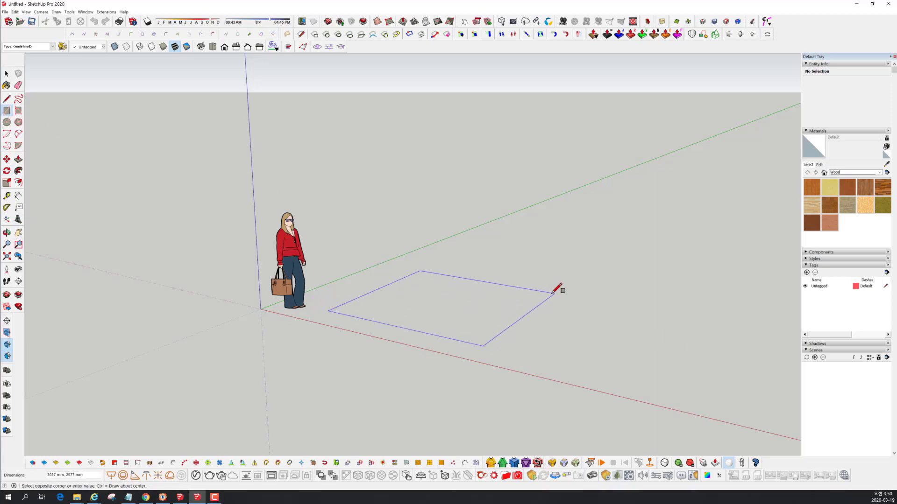
{"action": "left_click", "coordinate": [553, 293]}
{"action": "key", "text": "p"}
{"action": "left_click_drag", "start_coordinate": [437, 301], "coordinate": [437, 272]}
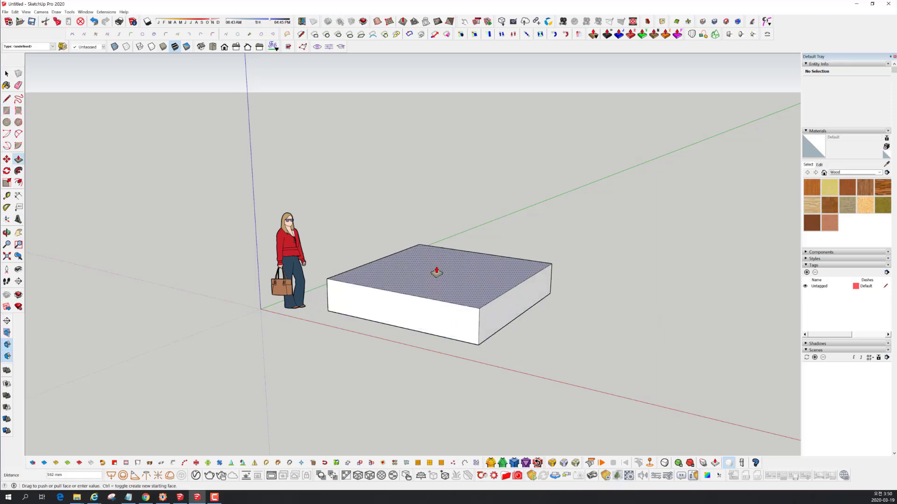
{"action": "double_click", "coordinate": [436, 272]}
{"action": "key", "text": "space"}
Make the whole box a group and paint it with Wood Floor Light.
{"action": "triple_click", "coordinate": [442, 286]}
{"action": "right_click", "coordinate": [514, 285]}
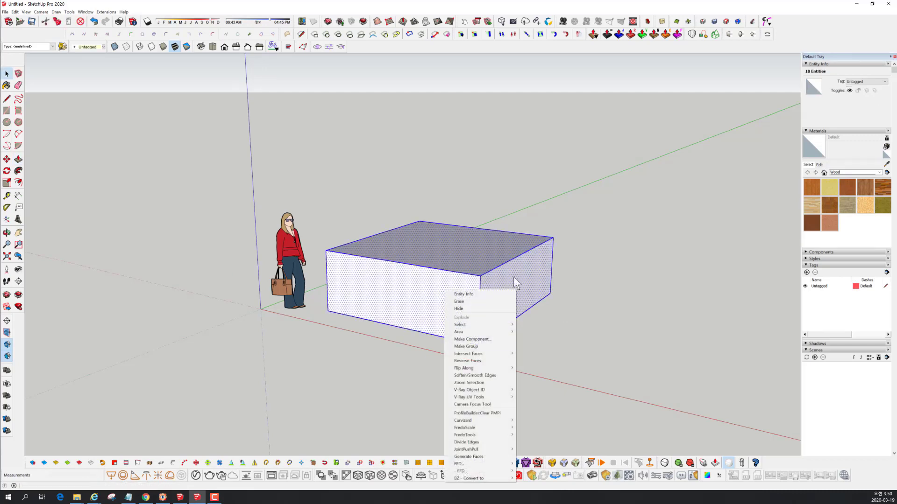
{"action": "left_click", "coordinate": [493, 347]}
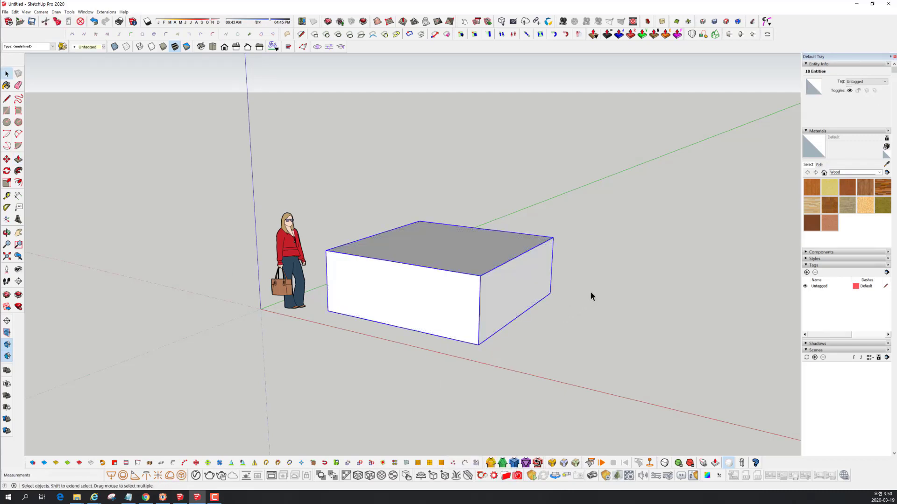
{"action": "left_click", "coordinate": [820, 204]}
{"action": "left_click", "coordinate": [422, 260]}
{"action": "key", "text": "space"}
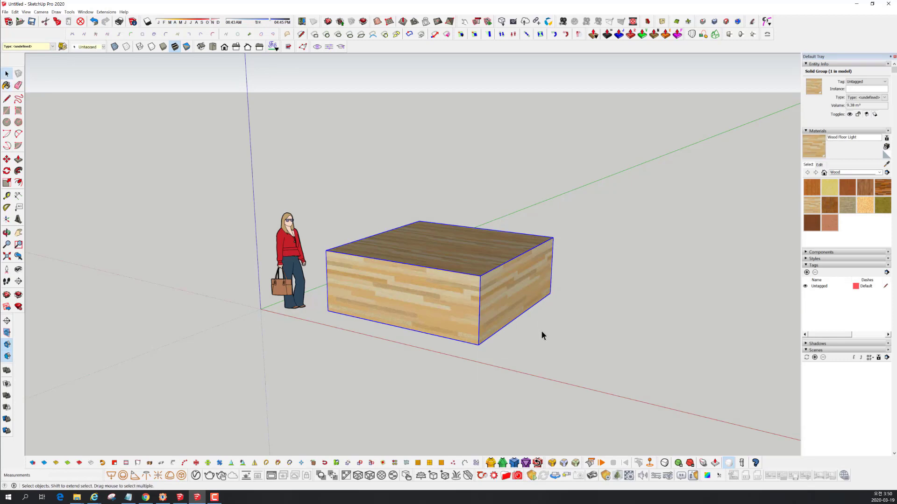
{"action": "left_click", "coordinate": [573, 167]}
{"action": "middle_click_drag", "start_coordinate": [573, 167], "coordinate": [299, 264]}
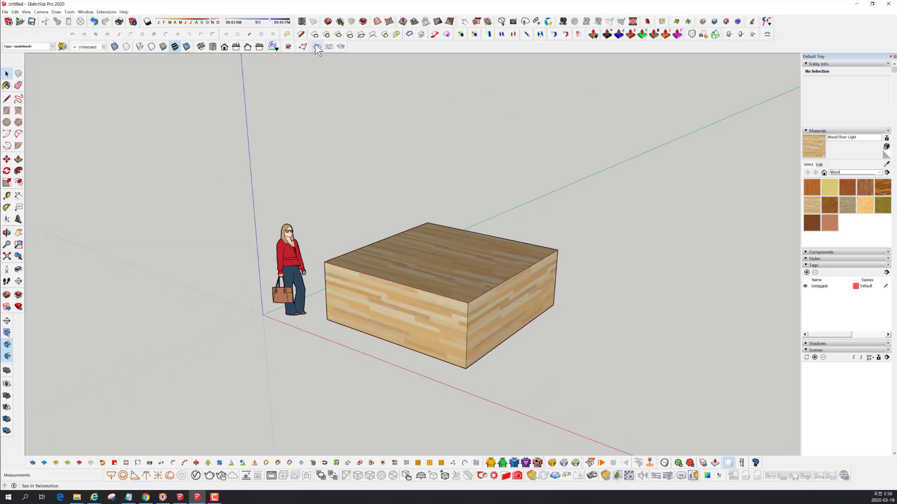
Float the Twinmotion toolbar over the drawing area and review its synchronization settings without changing them.
{"action": "left_click_drag", "start_coordinate": [311, 46], "coordinate": [322, 99]}
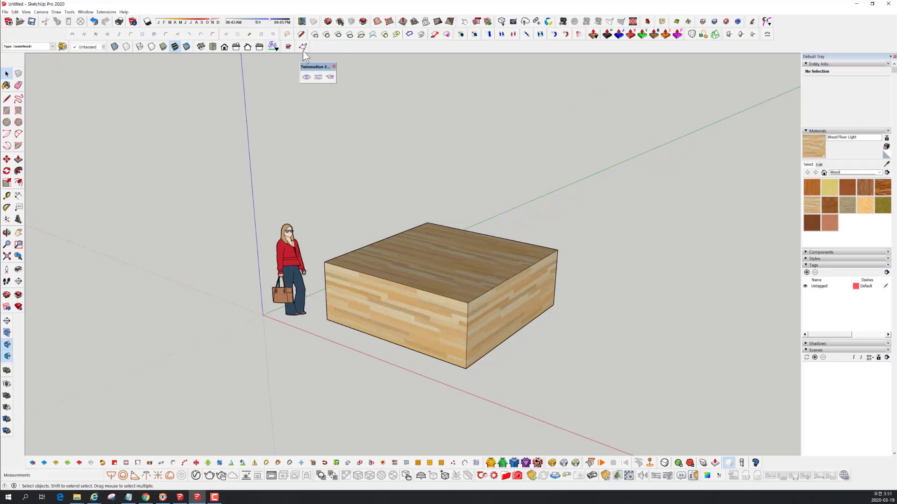
{"action": "left_click_drag", "start_coordinate": [330, 66], "coordinate": [368, 67]}
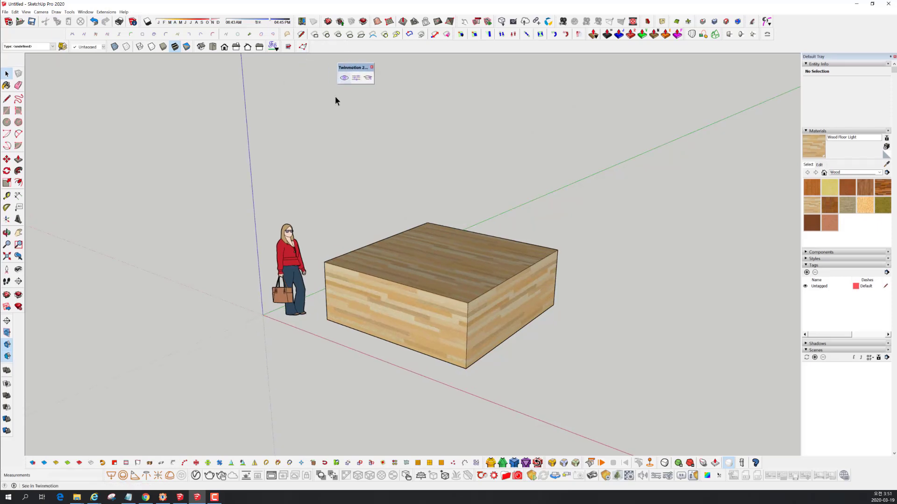
{"action": "left_click", "coordinate": [355, 78]}
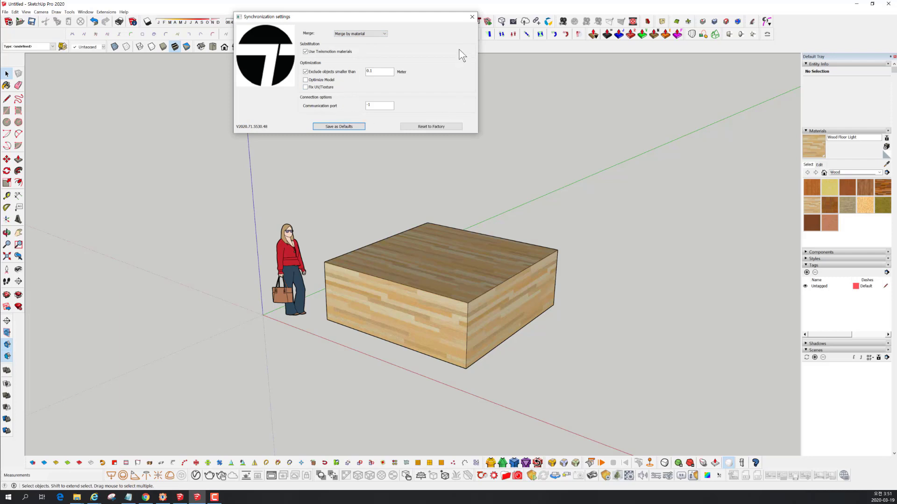
{"action": "left_click", "coordinate": [472, 16]}
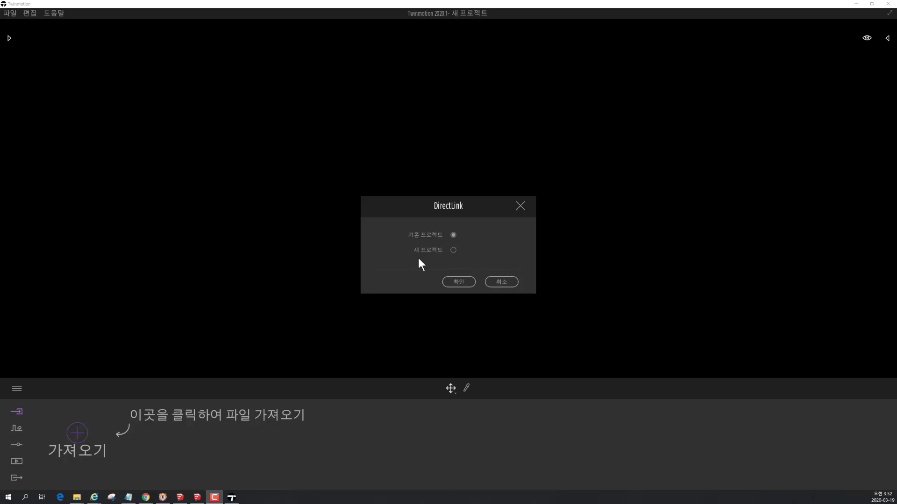
Link the model to a new Twinmotion project and turn off the save reminder for this session.
{"action": "left_click", "coordinate": [452, 250]}
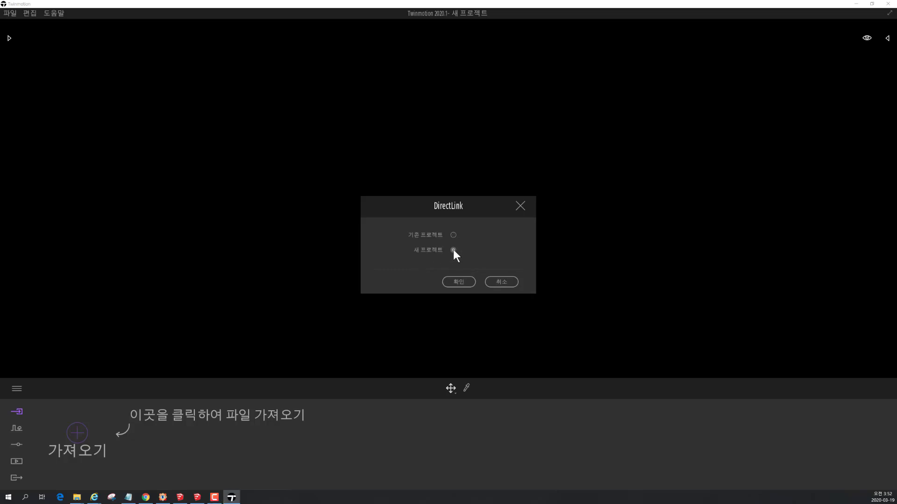
{"action": "left_click", "coordinate": [458, 282]}
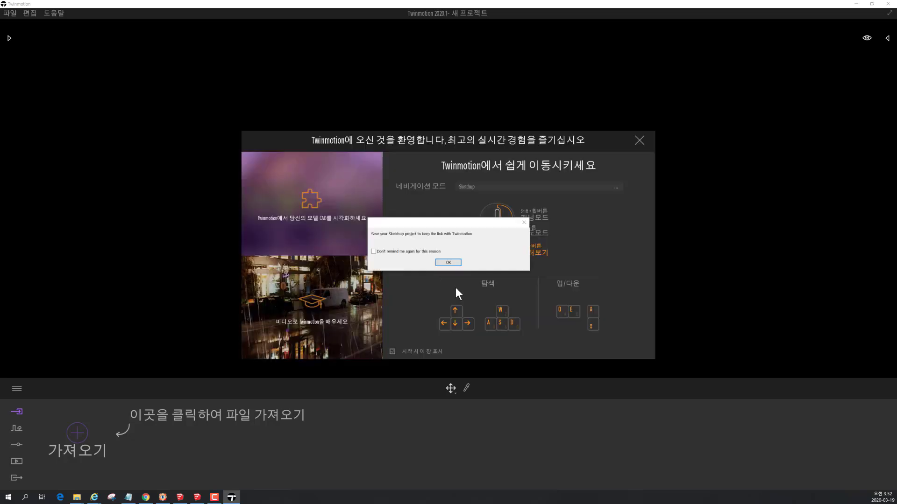
{"action": "left_click", "coordinate": [374, 251]}
{"action": "left_click", "coordinate": [449, 263]}
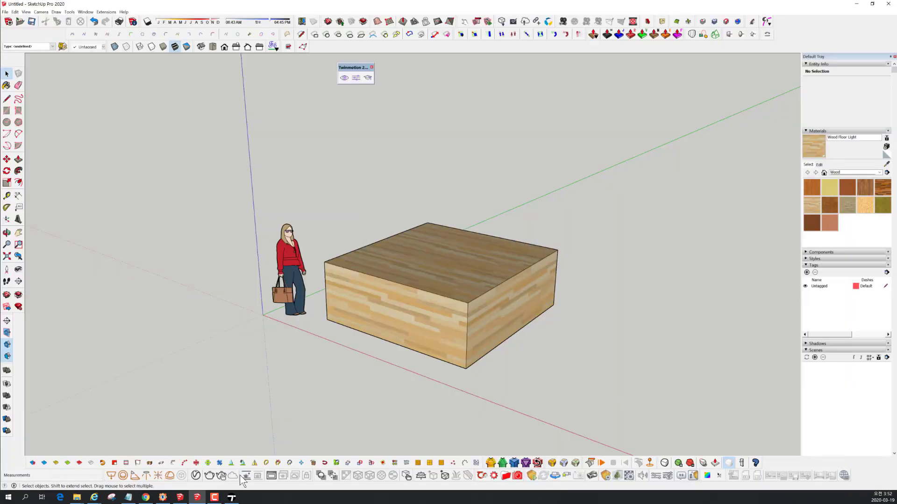
Switch to Twinmotion, dismiss its welcome window, and restore and shift its window so part of SketchUp stays visible.
{"action": "left_click", "coordinate": [232, 498]}
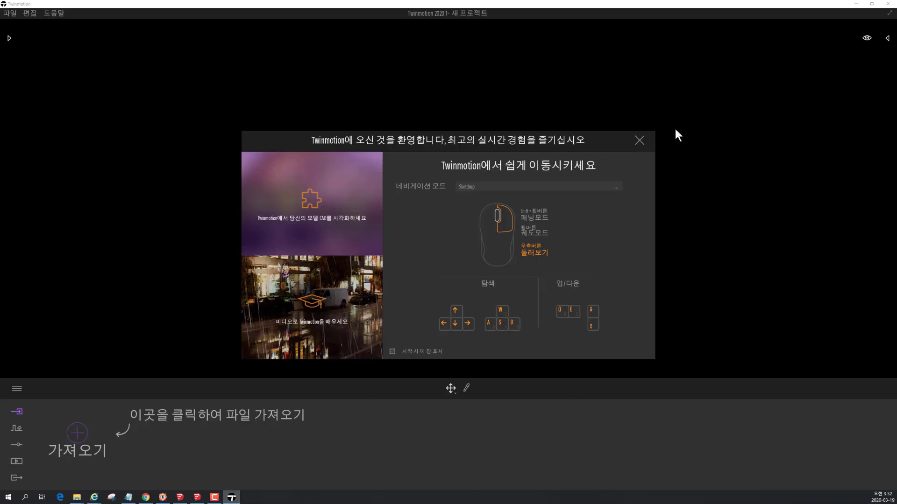
{"action": "left_click", "coordinate": [639, 140]}
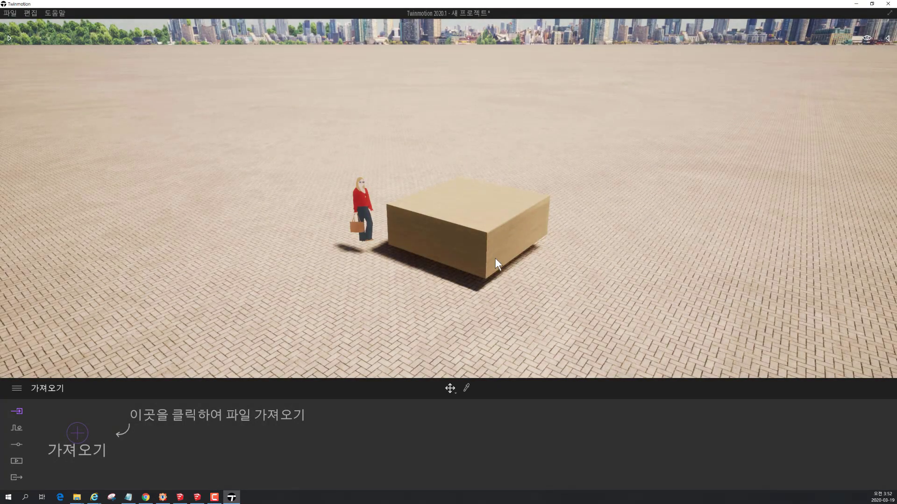
{"action": "right_click_drag", "start_coordinate": [495, 259], "coordinate": [444, 224]}
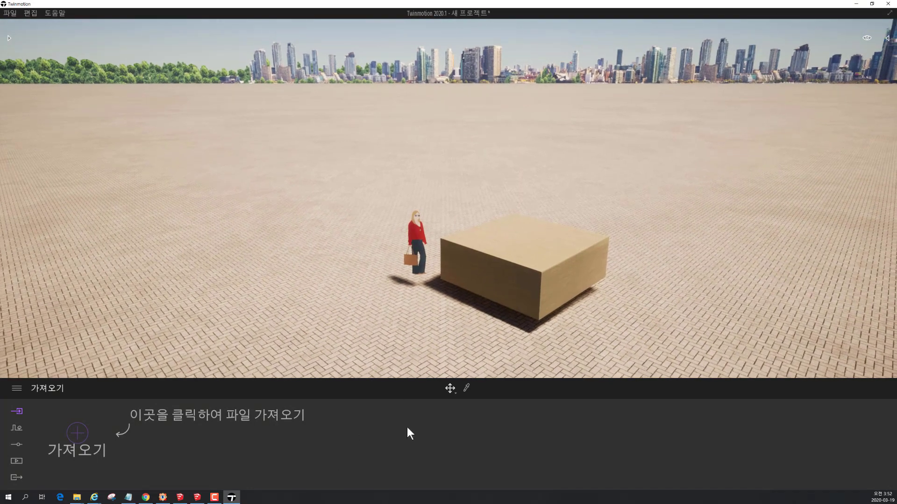
{"action": "left_click", "coordinate": [872, 4]}
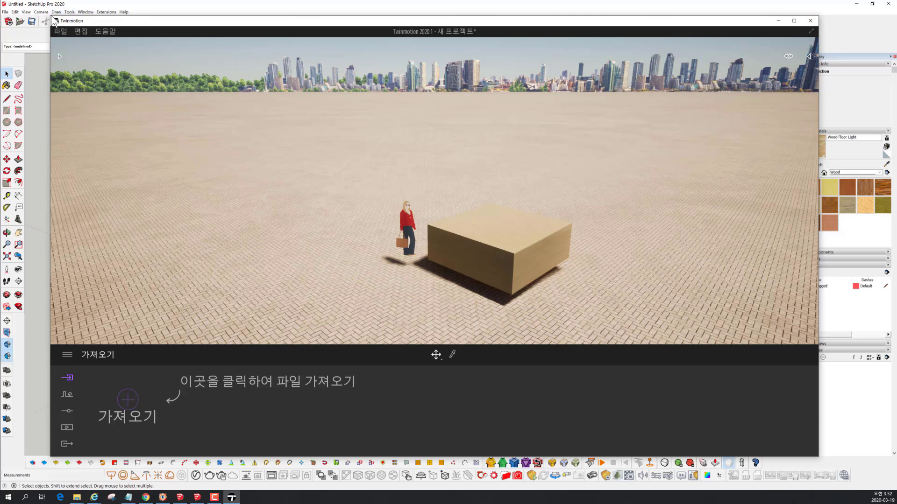
{"action": "mouse_move", "coordinate": [107, 22]}
{"action": "left_mouse_down"}
{"action": "mouse_move", "coordinate": [329, 63]}
{"action": "mouse_move", "coordinate": [340, 57]}
{"action": "left_mouse_up"}
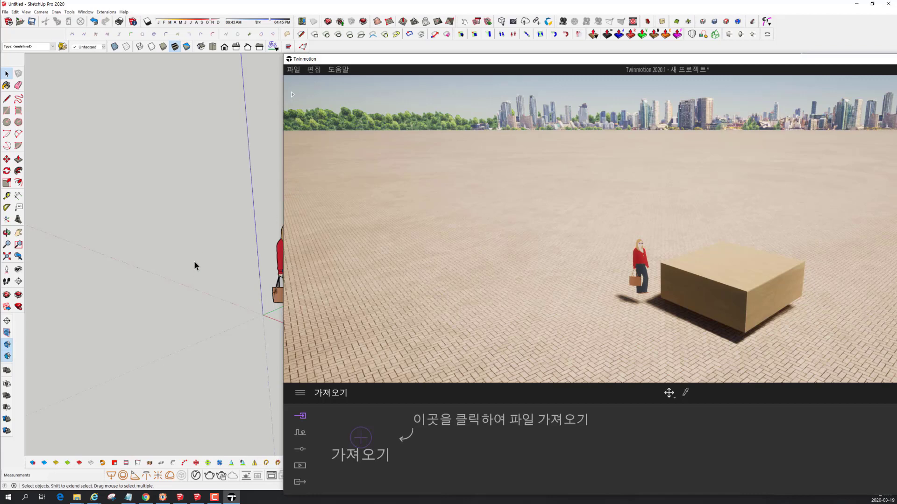
Orbit the view in SketchUp and in Twinmotion in turn to check whether the two cameras follow each other.
{"action": "left_click", "coordinate": [195, 265]}
{"action": "mouse_move", "coordinate": [435, 309]}
{"action": "middle_mouse_down"}
{"action": "mouse_move", "coordinate": [385, 321]}
{"action": "mouse_move", "coordinate": [390, 312]}
{"action": "middle_mouse_up"}
{"action": "left_click", "coordinate": [231, 497]}
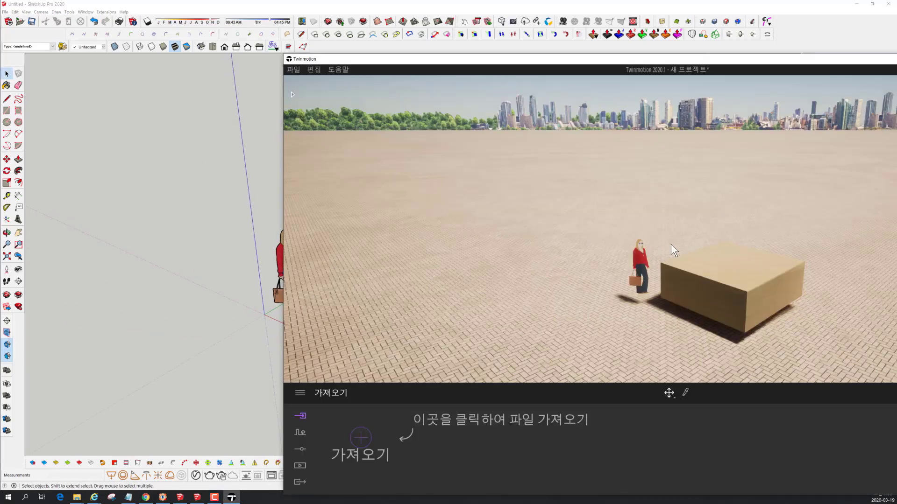
{"action": "mouse_move", "coordinate": [670, 245]}
{"action": "middle_mouse_down", "text": "shift"}
{"action": "mouse_move", "coordinate": [643, 232]}
{"action": "mouse_move", "coordinate": [570, 254]}
{"action": "mouse_move", "coordinate": [628, 229]}
{"action": "mouse_move", "coordinate": [636, 246]}
{"action": "mouse_move", "coordinate": [645, 230]}
{"action": "middle_mouse_up", "text": "shift"}
{"action": "left_click", "coordinate": [269, 347]}
{"action": "mouse_move", "coordinate": [456, 279]}
{"action": "middle_mouse_down"}
{"action": "mouse_move", "coordinate": [464, 238]}
{"action": "mouse_move", "coordinate": [322, 250]}
{"action": "mouse_move", "coordinate": [318, 206]}
{"action": "mouse_move", "coordinate": [327, 224]}
{"action": "middle_mouse_up"}
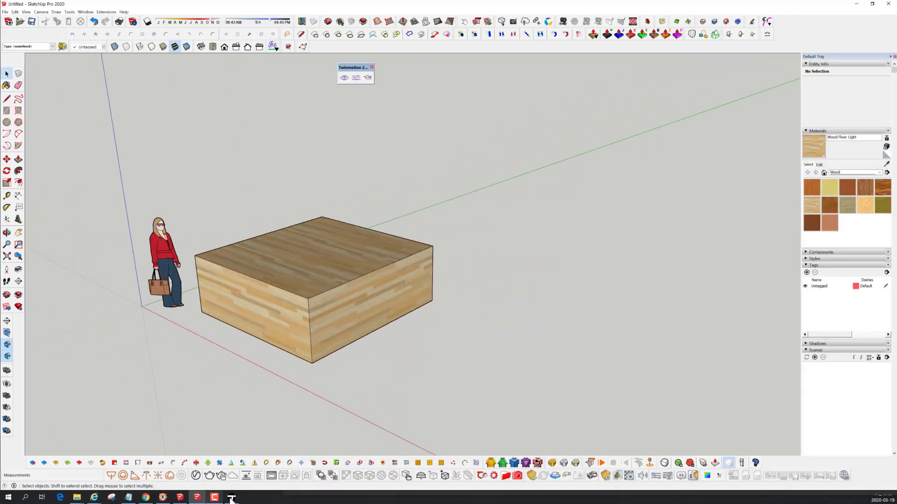
Repaint the box with Wood Veneer 01 in SketchUp.
{"action": "mouse_move", "coordinate": [236, 500]}
{"action": "left_click", "coordinate": [812, 223]}
{"action": "left_click", "coordinate": [331, 261]}
Compare the box in Twinmotion and synchronize the changed material from SketchUp.
{"action": "left_click", "coordinate": [233, 496]}
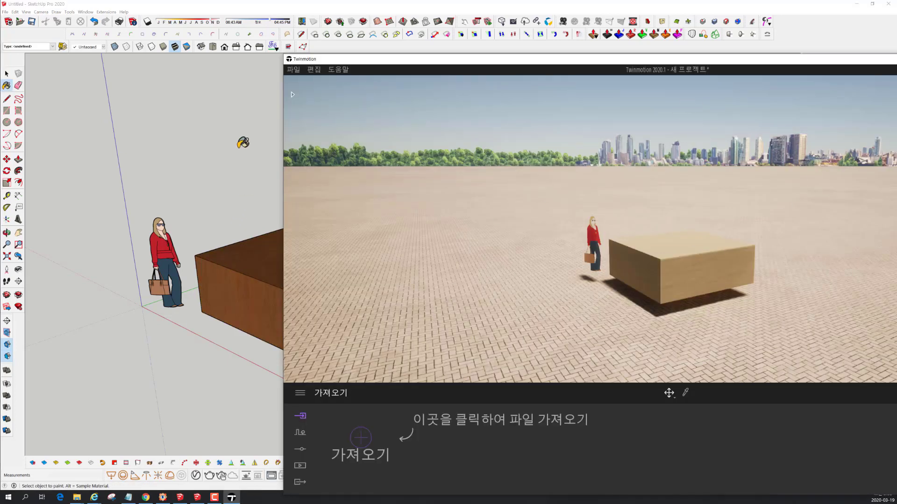
{"action": "left_click", "coordinate": [243, 142]}
{"action": "left_click", "coordinate": [344, 77]}
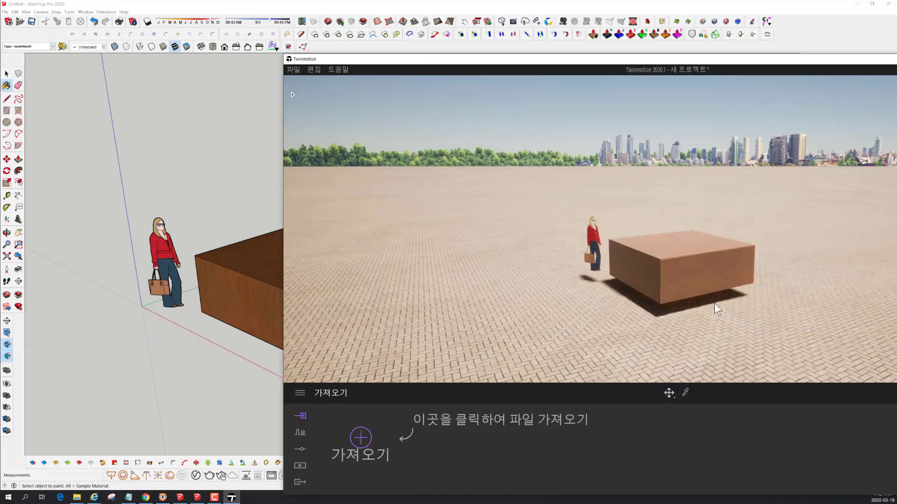
Examine the box's updated wood material in Twinmotion from close up and from farther away.
{"action": "middle_click_drag", "start_coordinate": [590, 261], "coordinate": [626, 218], "text": "shift"}
{"action": "scroll", "coordinate": [632, 251], "scroll_direction": "up", "scroll_amount": 5}
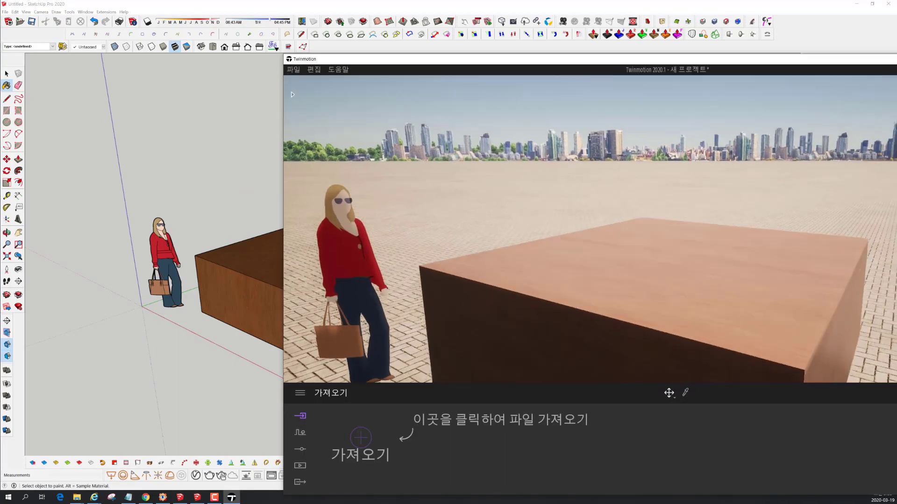
{"action": "left_click", "coordinate": [633, 252]}
{"action": "middle_click_drag", "start_coordinate": [633, 252], "coordinate": [642, 271], "text": "shift"}
{"action": "scroll", "coordinate": [634, 253], "scroll_direction": "down", "scroll_amount": 5}
{"action": "scroll", "coordinate": [633, 255], "scroll_direction": "up", "scroll_amount": 2}
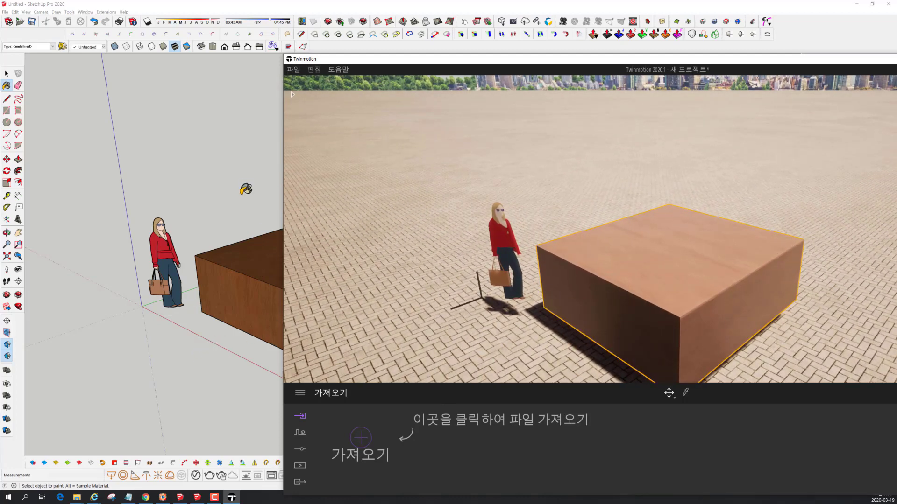
In SketchUp, draw a rectangle on the box's top face at its far corner and pull it up into a smaller block.
{"action": "left_click", "coordinate": [228, 178]}
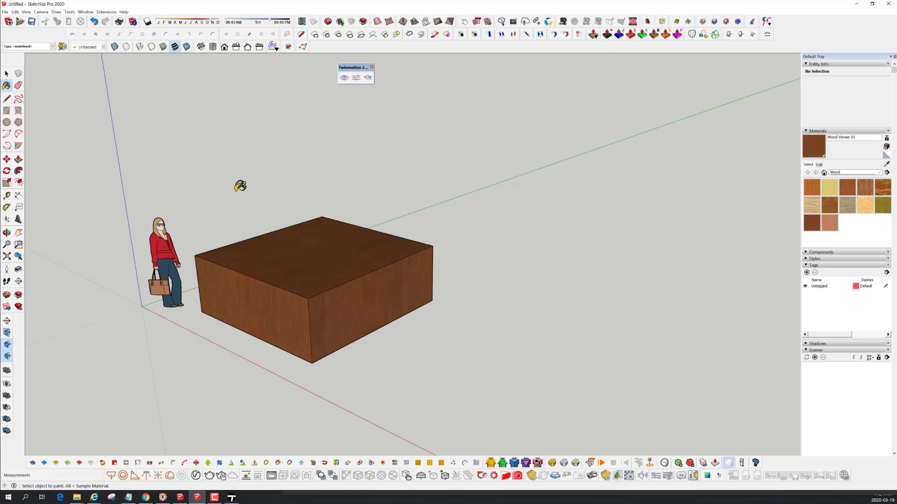
{"action": "key", "text": "space"}
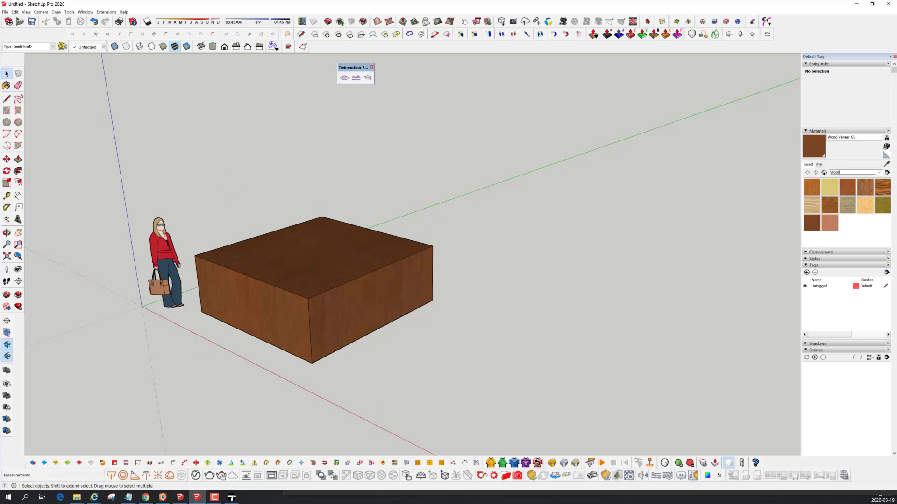
{"action": "left_click", "coordinate": [6, 110]}
{"action": "left_click", "coordinate": [432, 246]}
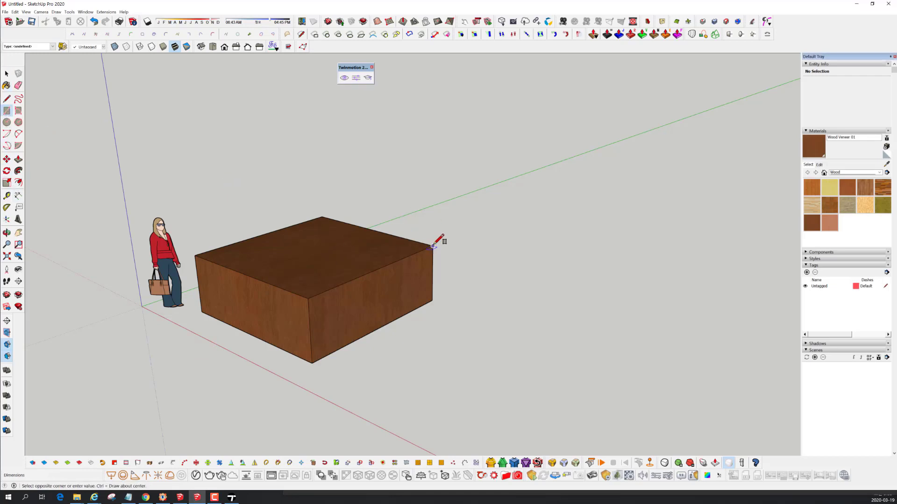
{"action": "key", "text": "p"}
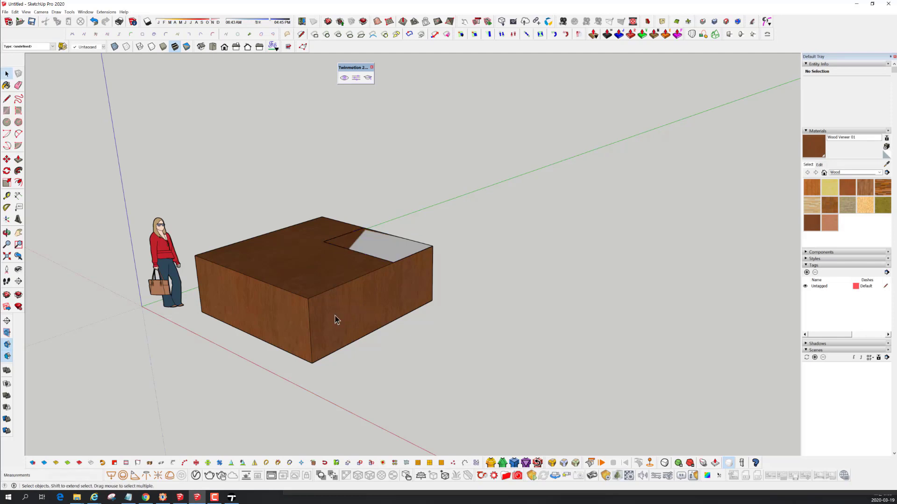
{"action": "key", "text": "space"}
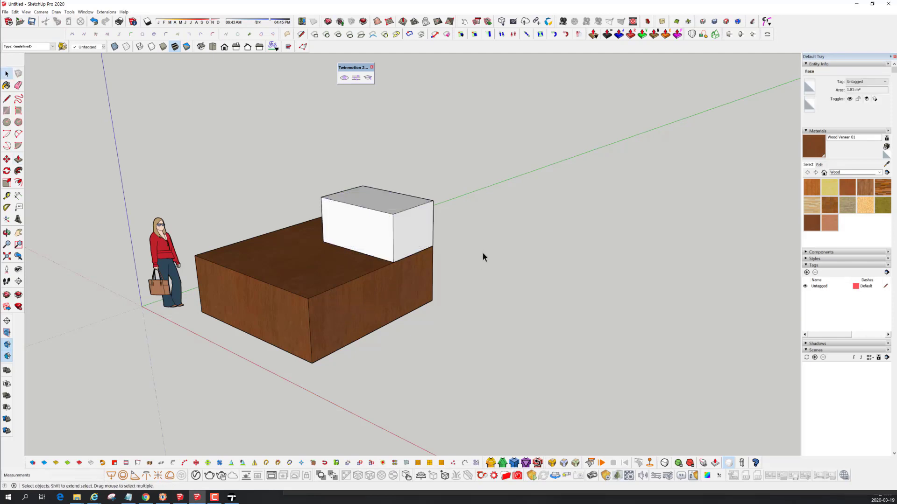
Draw a small circle low on the brown box's side face and pull it outward into a thin rod.
{"action": "left_click", "coordinate": [7, 123]}
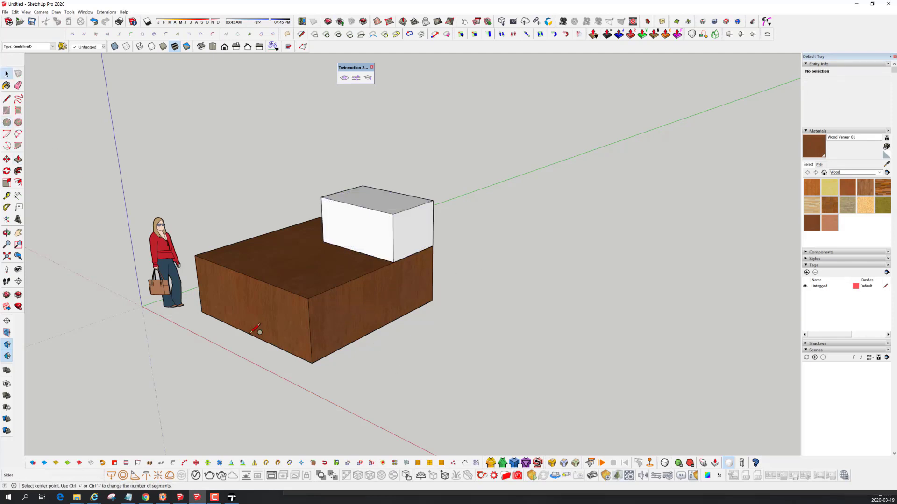
{"action": "key", "text": "space"}
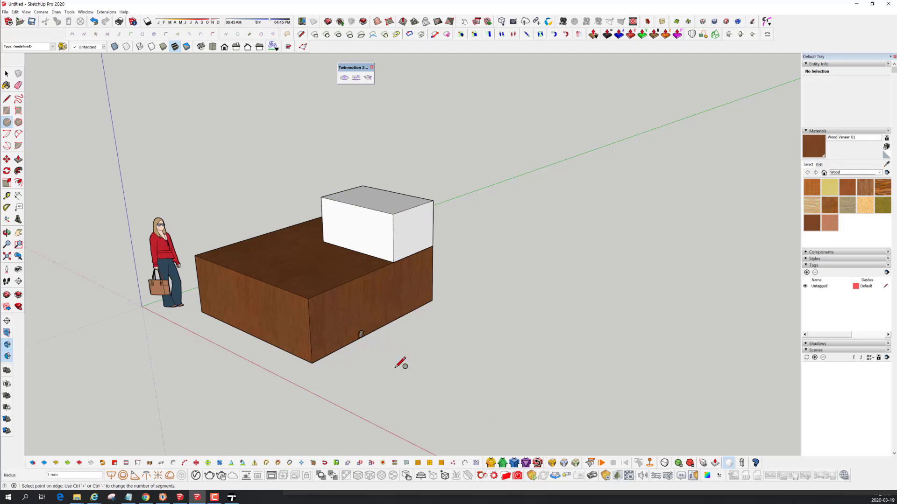
{"action": "key", "text": "p"}
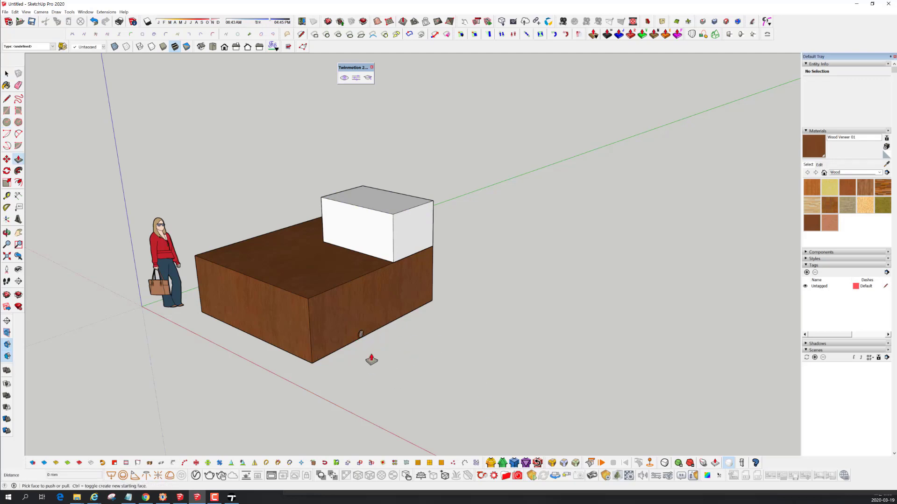
{"action": "left_click", "coordinate": [361, 334]}
{"action": "left_click", "coordinate": [404, 363]}
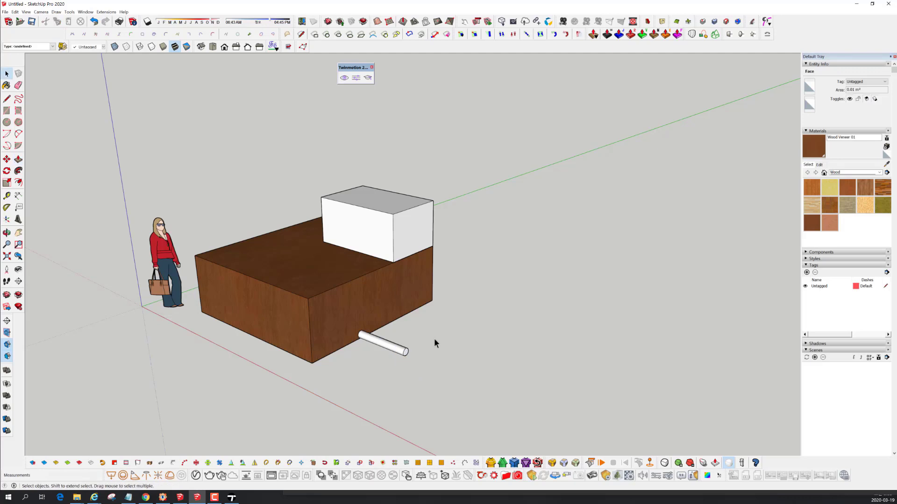
{"action": "key", "text": "space"}
Draw a large rectangle on the ground beside the end of the rod.
{"action": "left_click", "coordinate": [6, 111]}
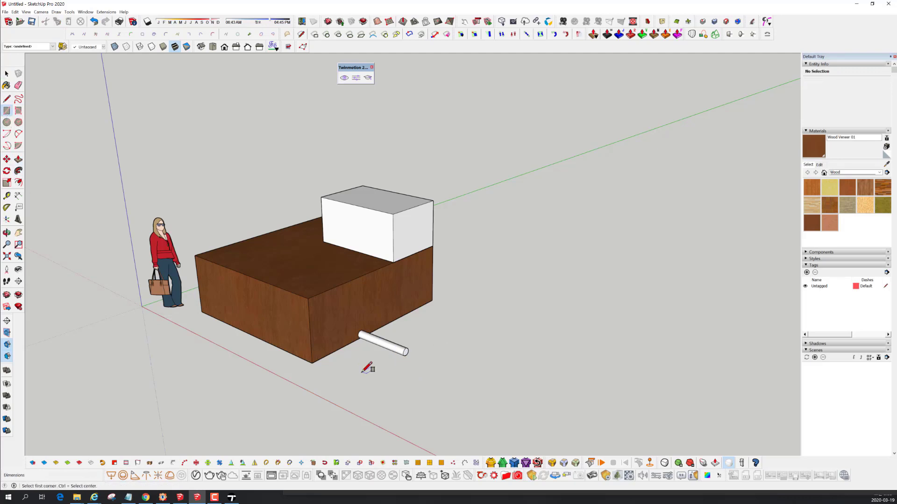
{"action": "left_click", "coordinate": [357, 387]}
{"action": "left_click", "coordinate": [549, 356]}
{"action": "key", "text": "space"}
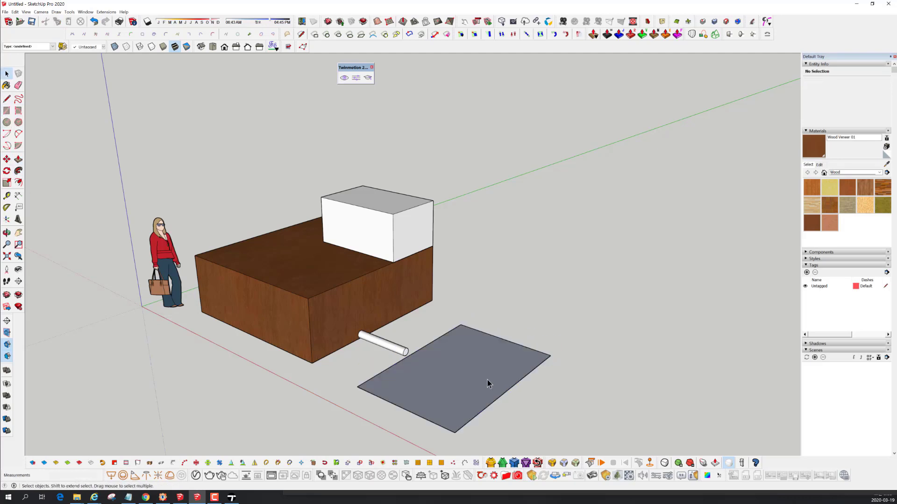
Pull the ground rectangle beside the rod up into a low box.
{"action": "key", "text": "p"}
{"action": "left_click", "coordinate": [482, 373]}
{"action": "left_click", "coordinate": [475, 335]}
{"action": "key", "text": "space"}
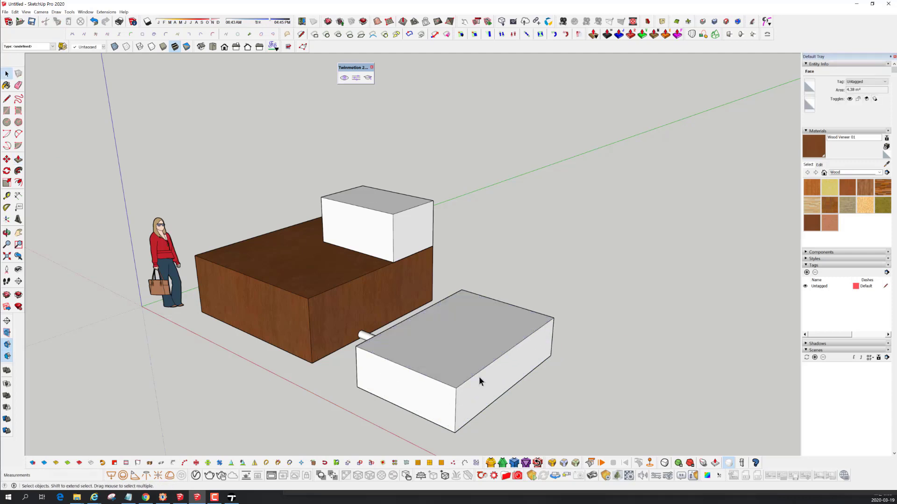
Select all connected faces and edges of the new low box and make them a group.
{"action": "double_click", "coordinate": [464, 353]}
{"action": "double_click", "coordinate": [467, 351]}
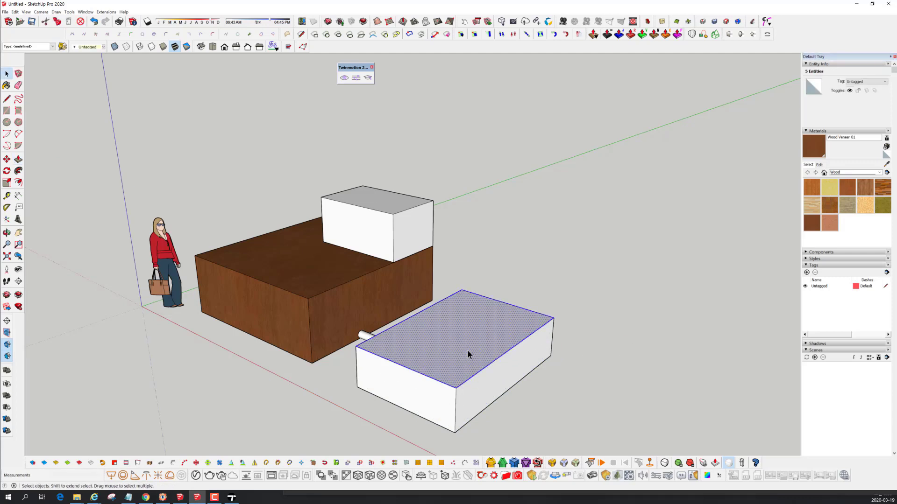
{"action": "double_click", "coordinate": [462, 342]}
{"action": "triple_click", "coordinate": [464, 344]}
{"action": "right_click", "coordinate": [464, 341]}
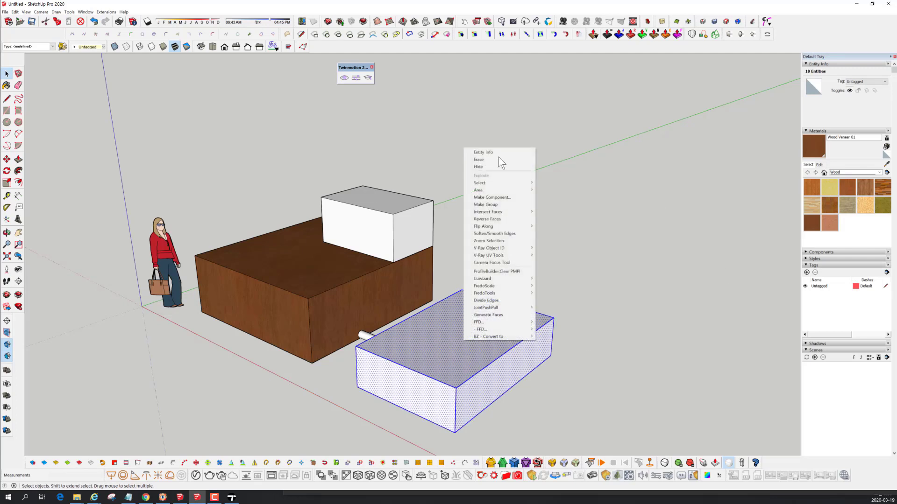
{"action": "left_click", "coordinate": [501, 206]}
Paint the grouped box with the Water Light Blue material from the Water collection.
{"action": "left_click", "coordinate": [850, 172]}
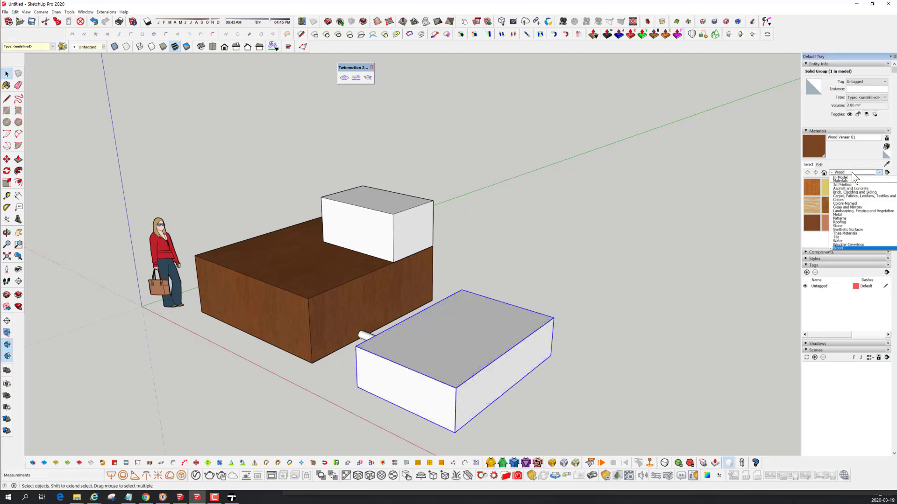
{"action": "left_click", "coordinate": [847, 242]}
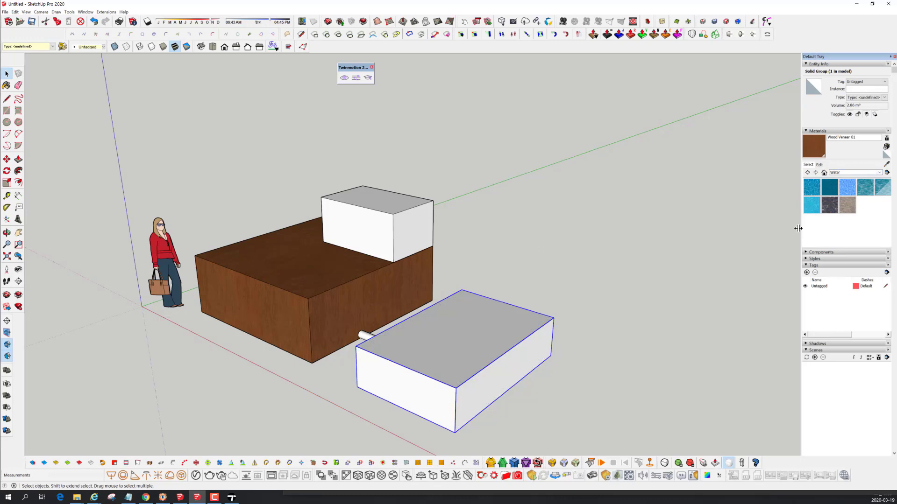
{"action": "left_click", "coordinate": [847, 189]}
{"action": "left_click", "coordinate": [490, 349]}
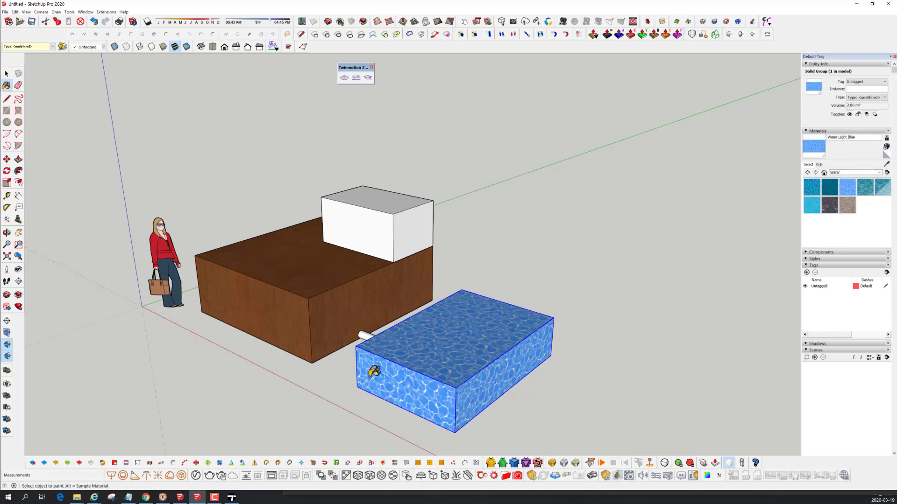
{"action": "middle_click_drag", "start_coordinate": [383, 297], "coordinate": [383, 292]}
Synchronize the new block, rod and water box from SketchUp to Twinmotion and frame the updated model there.
{"action": "left_click", "coordinate": [231, 497]}
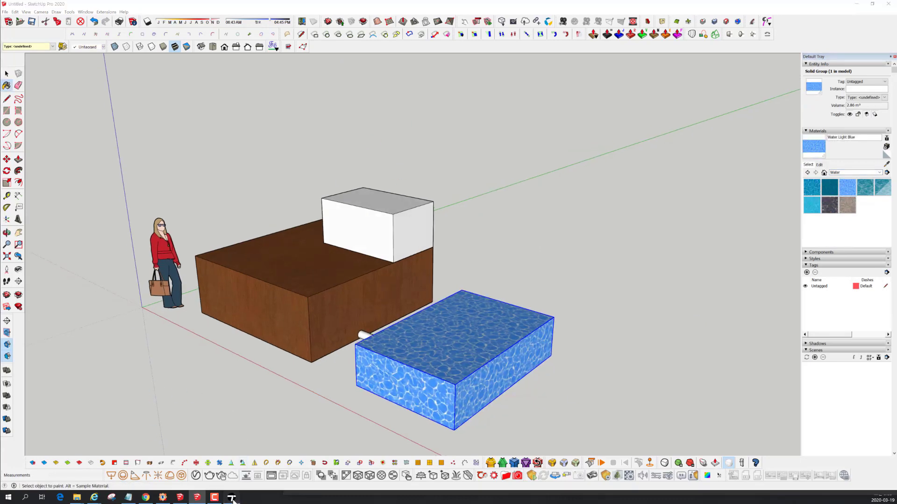
{"action": "left_click_drag", "start_coordinate": [695, 61], "coordinate": [688, 44]}
{"action": "middle_click_drag", "start_coordinate": [729, 180], "coordinate": [686, 169], "text": "shift"}
{"action": "left_click", "coordinate": [729, 181]}
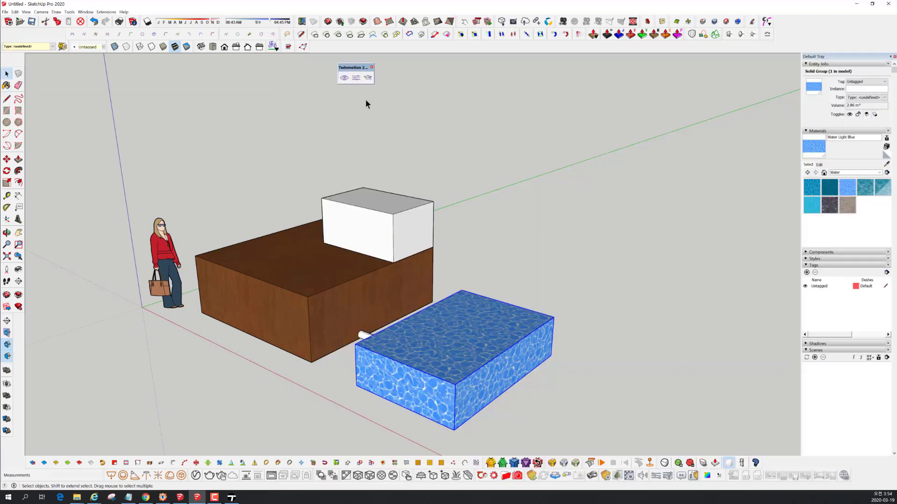
{"action": "left_click", "coordinate": [344, 78]}
{"action": "middle_click_drag", "start_coordinate": [607, 243], "coordinate": [530, 147], "text": "shift"}
{"action": "middle_click_drag", "start_coordinate": [704, 275], "coordinate": [690, 302]}
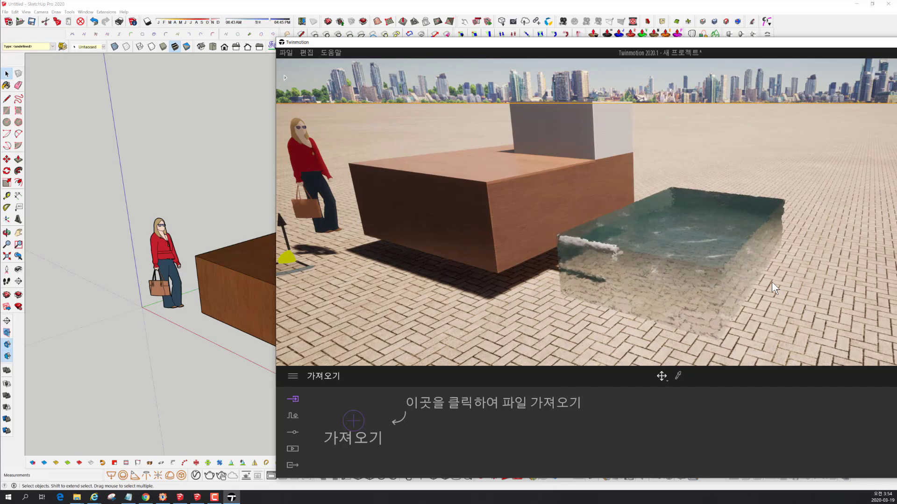
Compare the SketchUp model with its Twinmotion version and examine how the water box and rod are rendered.
{"action": "left_click", "coordinate": [242, 164]}
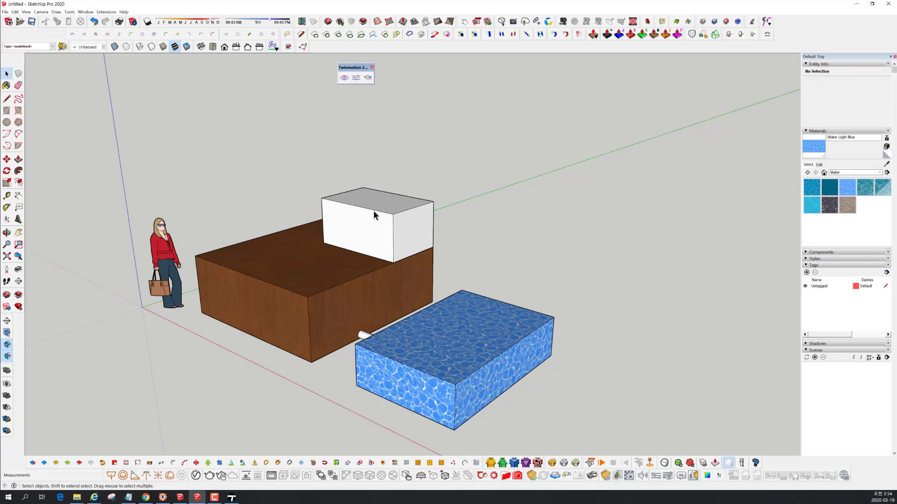
{"action": "left_click", "coordinate": [232, 498]}
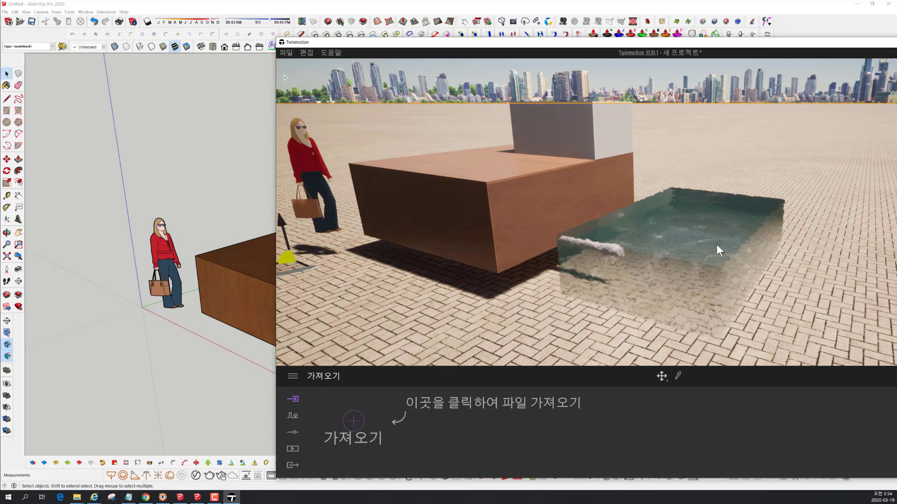
{"action": "middle_click_drag", "start_coordinate": [702, 267], "coordinate": [692, 242], "text": "shift"}
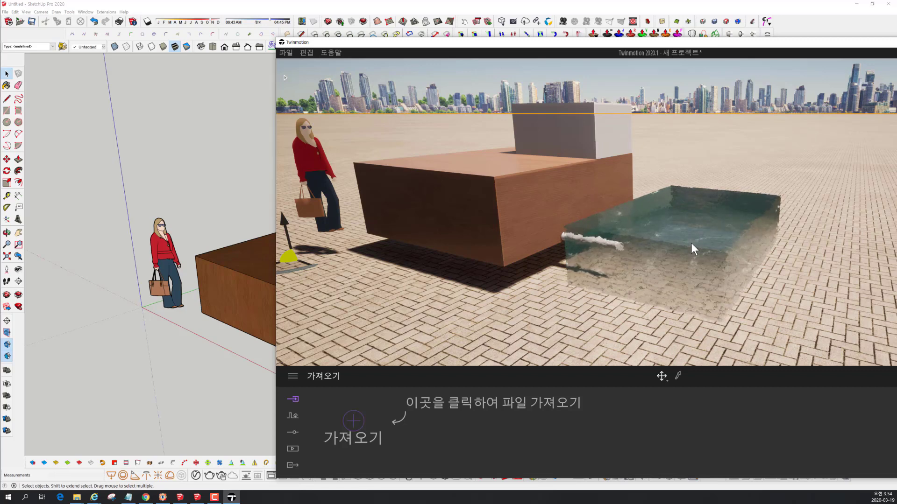
{"action": "mouse_move", "coordinate": [663, 202]}
{"action": "middle_mouse_down", "text": "shift"}
{"action": "mouse_move", "coordinate": [666, 234]}
{"action": "mouse_move", "coordinate": [663, 203]}
{"action": "middle_mouse_up", "text": "shift"}
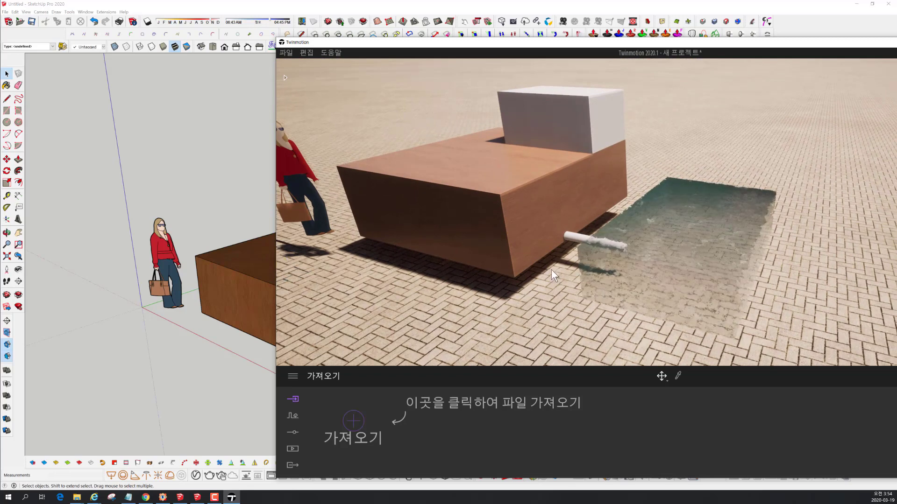
Reposition the Twinmotion window and close the program without saving the project.
{"action": "left_click_drag", "start_coordinate": [718, 45], "coordinate": [554, 36]}
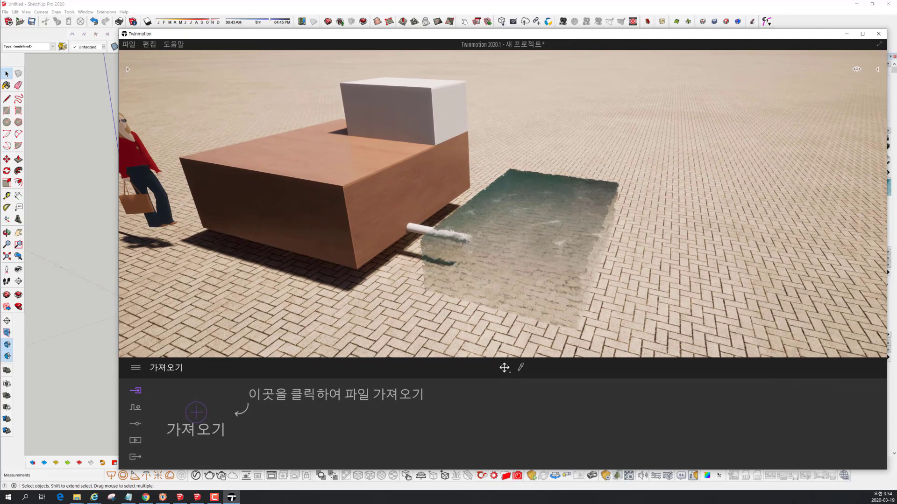
{"action": "key", "text": "F10"}
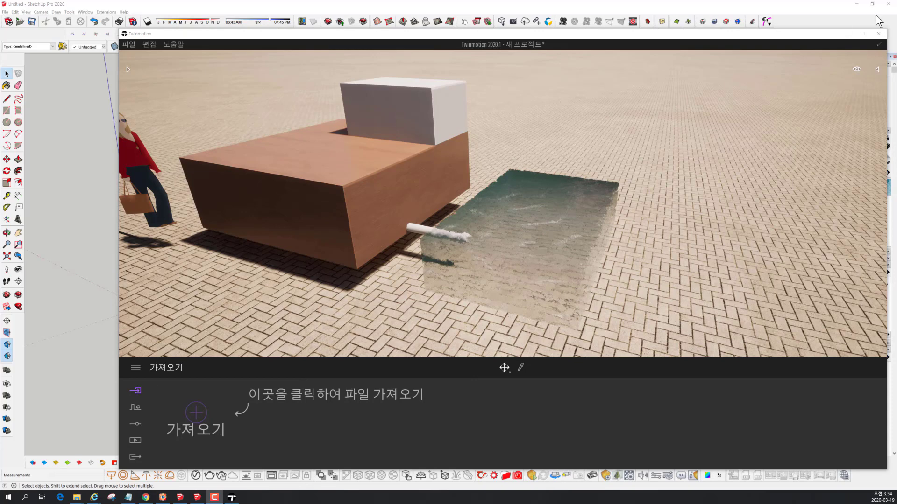
{"action": "left_click", "coordinate": [878, 33]}
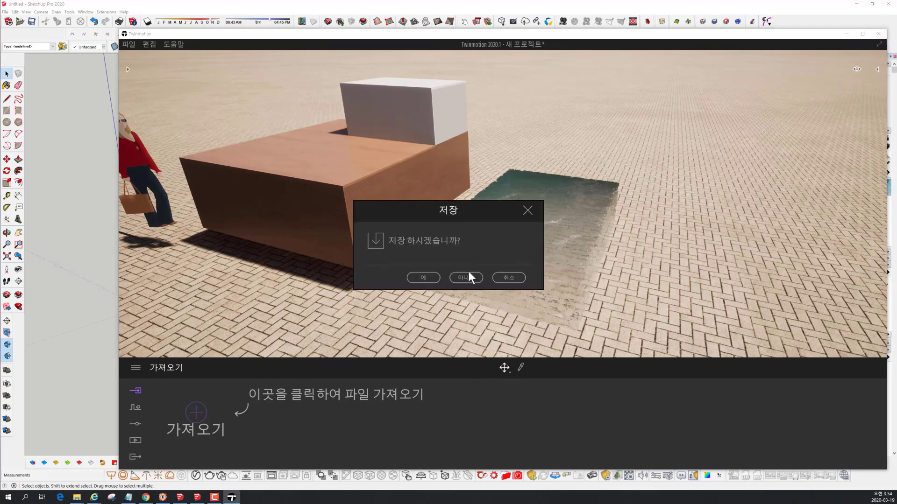
{"action": "left_click", "coordinate": [467, 278]}
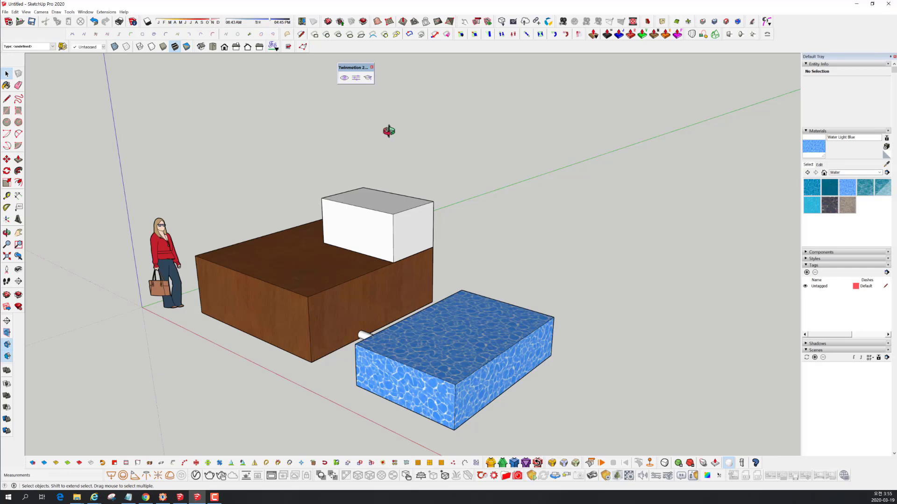
Dock the floating Twinmotion toolbar among SketchUp's other toolbars and close the untitled model without saving it.
{"action": "middle_click_drag", "start_coordinate": [389, 131], "coordinate": [391, 128]}
{"action": "left_click_drag", "start_coordinate": [351, 67], "coordinate": [323, 46]}
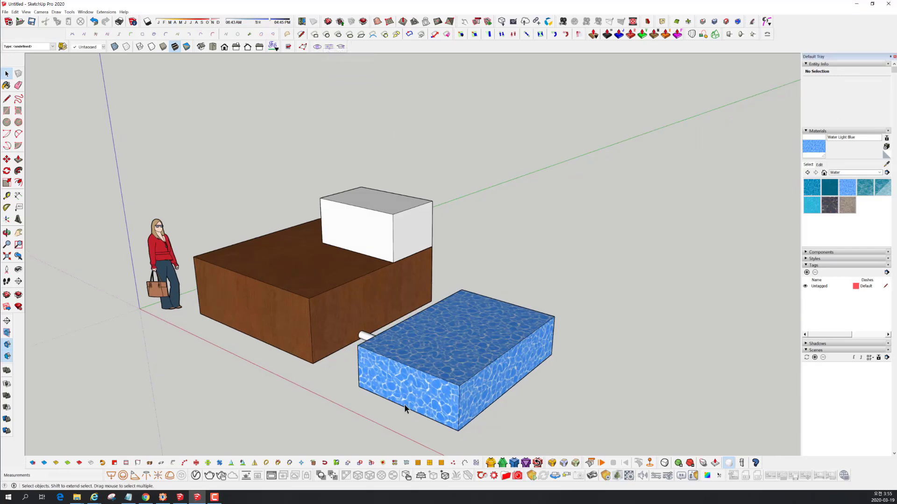
{"action": "middle_click_drag", "start_coordinate": [535, 339], "coordinate": [521, 324]}
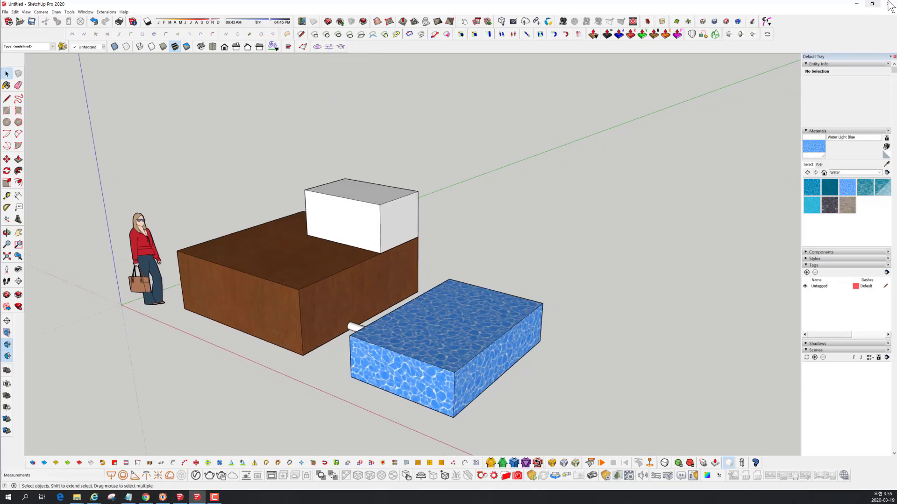
{"action": "left_click", "coordinate": [889, 3]}
{"action": "left_click", "coordinate": [456, 263]}
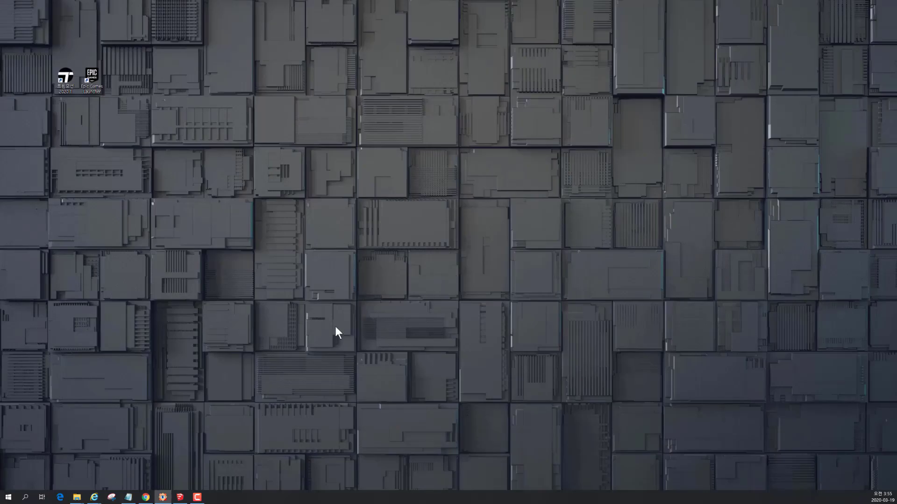
Switch to the SketchUp window with 2020Interior Apartment.skp and view the house's front facade and pool from close up.
{"action": "left_click", "coordinate": [180, 496]}
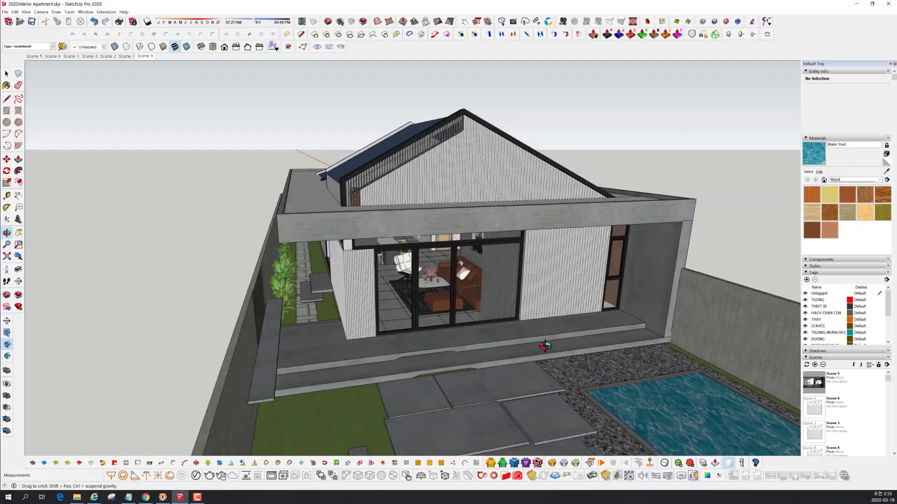
{"action": "middle_click_drag", "start_coordinate": [545, 346], "coordinate": [458, 305]}
{"action": "scroll", "coordinate": [456, 332], "scroll_direction": "up", "scroll_amount": 4}
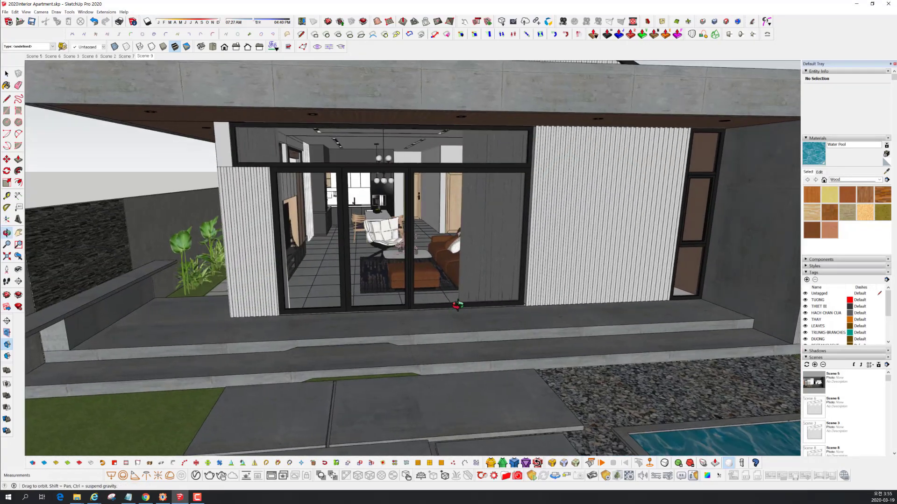
{"action": "scroll", "coordinate": [435, 294], "scroll_direction": "down", "scroll_amount": 5}
{"action": "scroll", "coordinate": [428, 288], "scroll_direction": "up", "scroll_amount": 4}
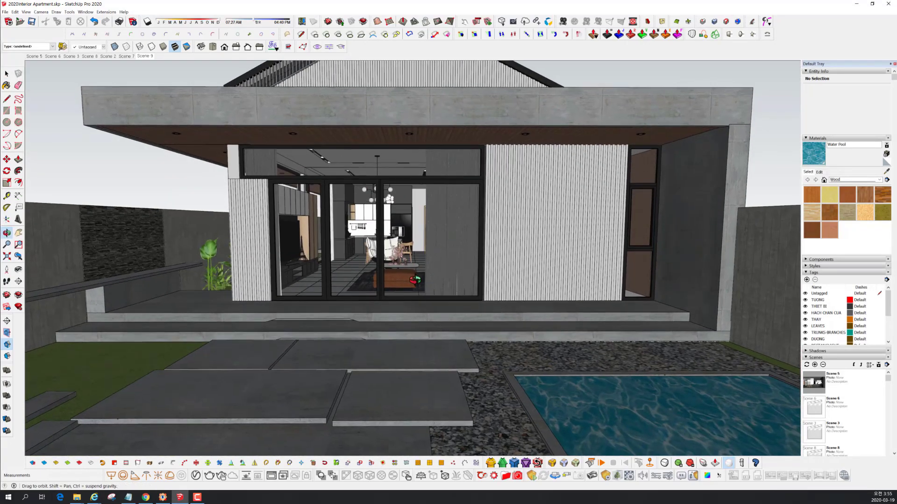
{"action": "middle_click_drag", "start_coordinate": [415, 280], "coordinate": [418, 300], "text": "shift"}
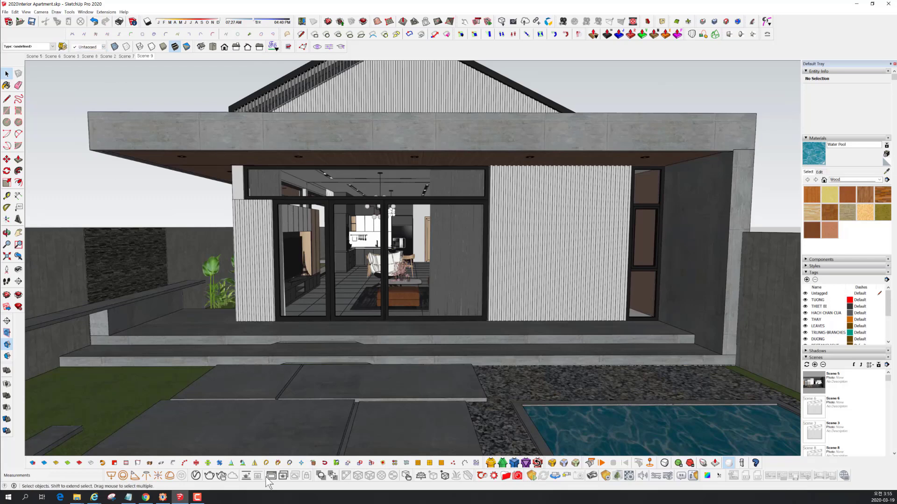
Minimize SketchUp, launch Twinmotion from the desktop, dismiss the welcome dialog and maximize the window.
{"action": "left_click", "coordinate": [856, 3]}
{"action": "double_click", "coordinate": [65, 77]}
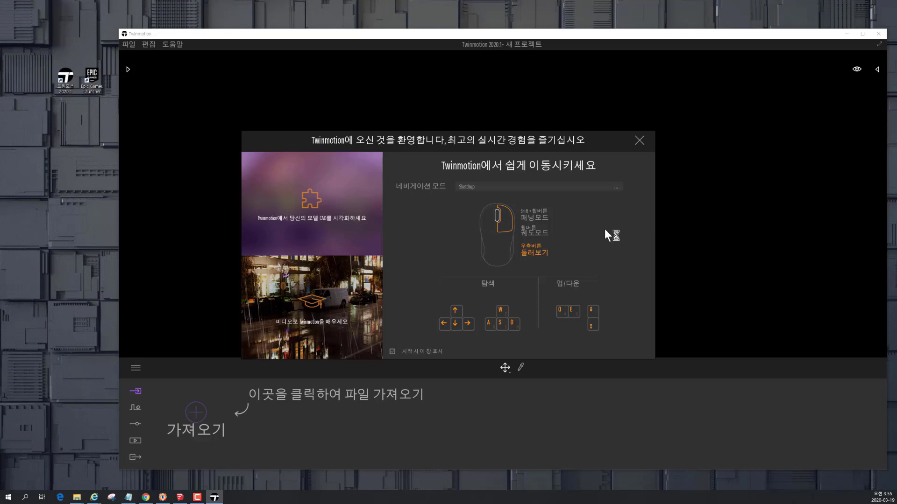
{"action": "left_click", "coordinate": [640, 140]}
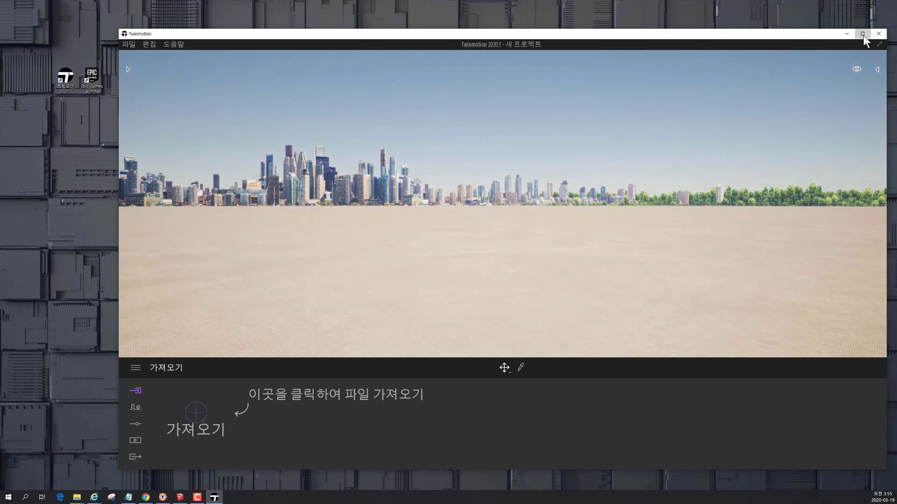
{"action": "left_click", "coordinate": [862, 33]}
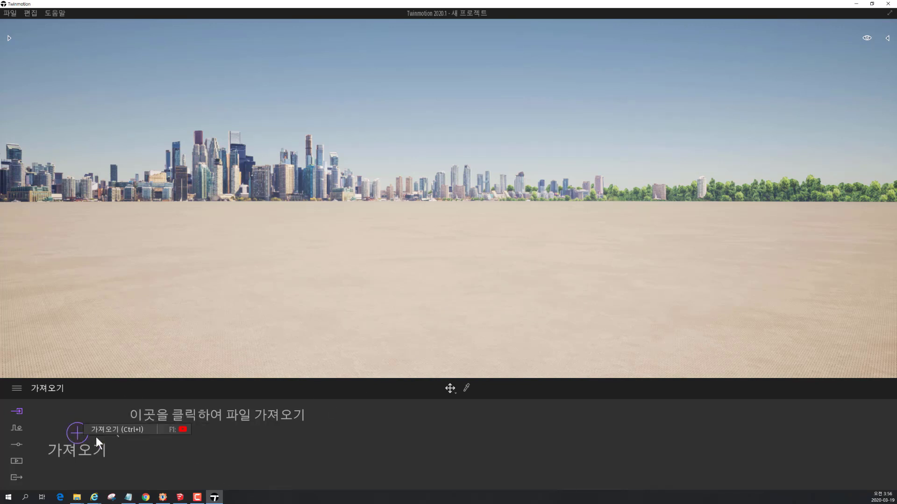
Set up a geometry import with its options expanded and the merge mode 재료별 병합 (merge by material).
{"action": "left_click", "coordinate": [80, 434]}
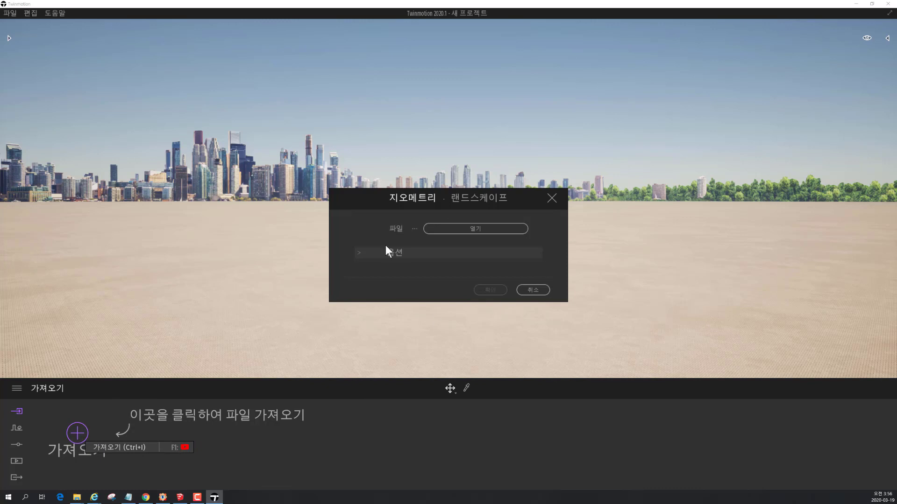
{"action": "left_click", "coordinate": [363, 254]}
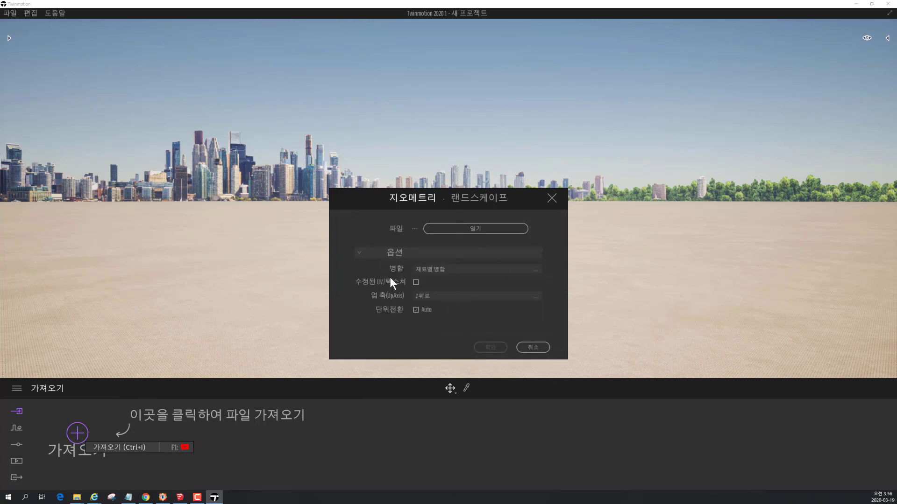
{"action": "left_click", "coordinate": [434, 270]}
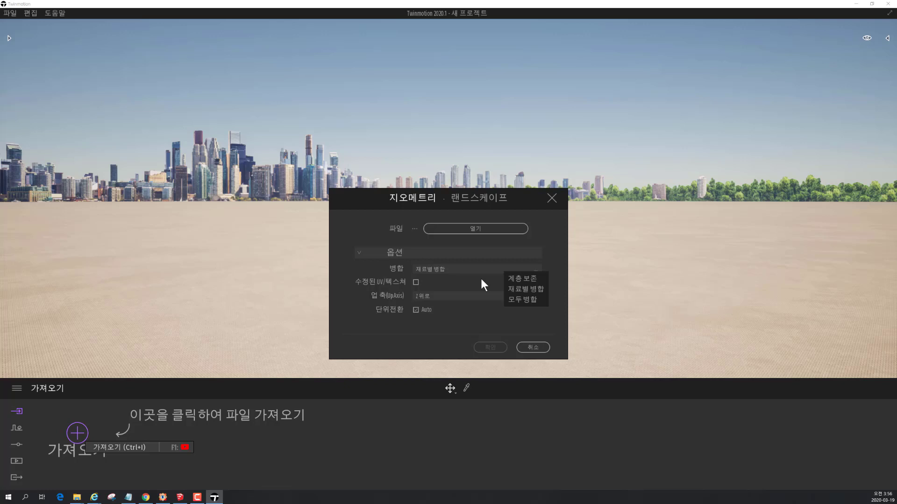
{"action": "left_click", "coordinate": [451, 279]}
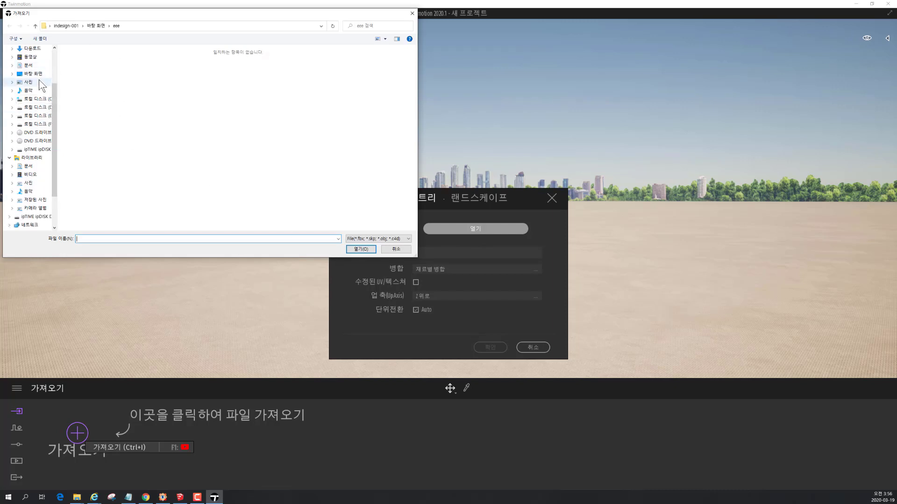
Import 2020Interior Apartment.skp from the desktop folder 2005 Interior Apartment Scene Sketchup Model Free Download.
{"action": "left_click", "coordinate": [33, 73]}
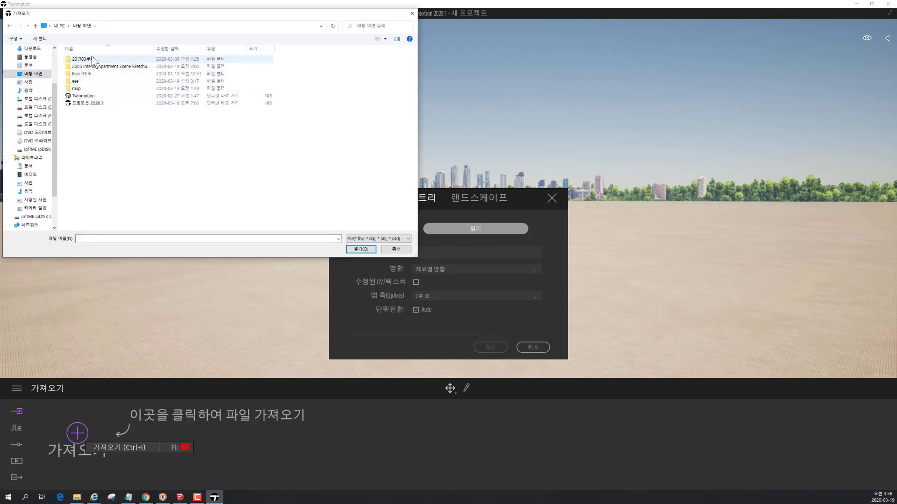
{"action": "double_click", "coordinate": [112, 66]}
{"action": "left_click", "coordinate": [113, 77]}
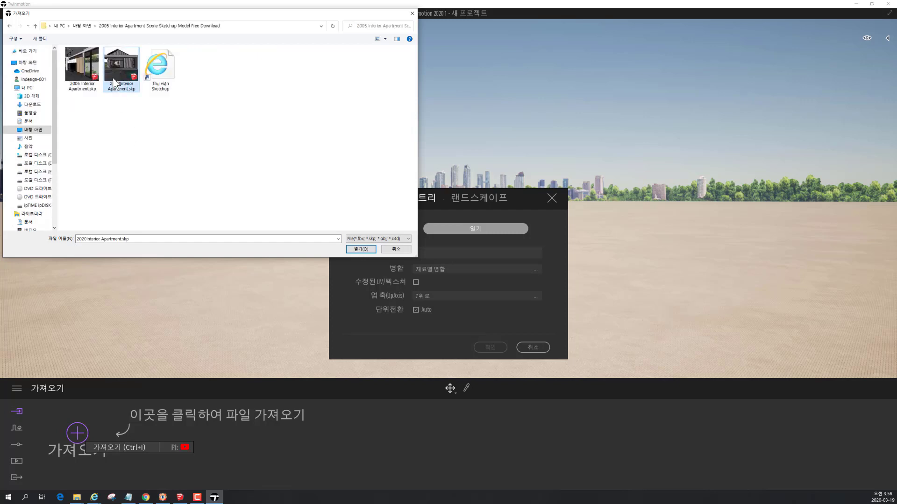
{"action": "left_click", "coordinate": [359, 250]}
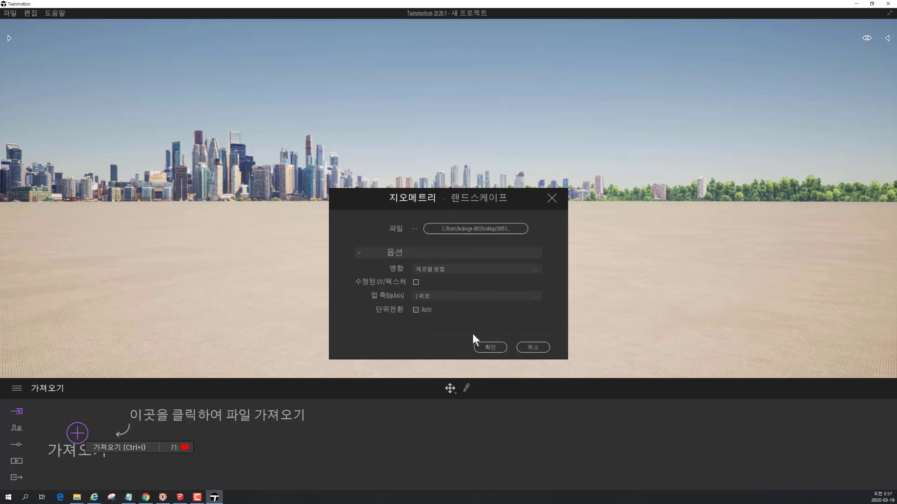
{"action": "left_click", "coordinate": [484, 346]}
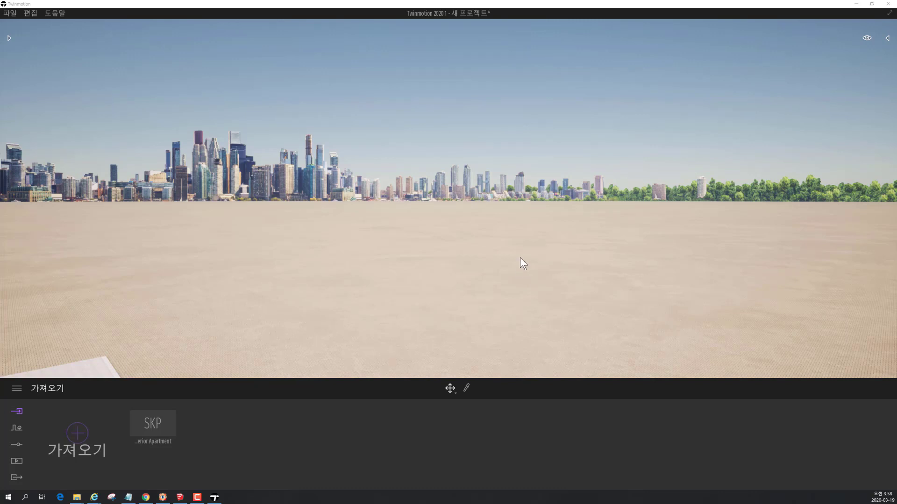
Find the imported house in the scene and view it with its pool from close up.
{"action": "right_click_drag", "start_coordinate": [534, 299], "coordinate": [536, 292]}
{"action": "scroll", "coordinate": [536, 292], "scroll_direction": "down", "scroll_amount": 6}
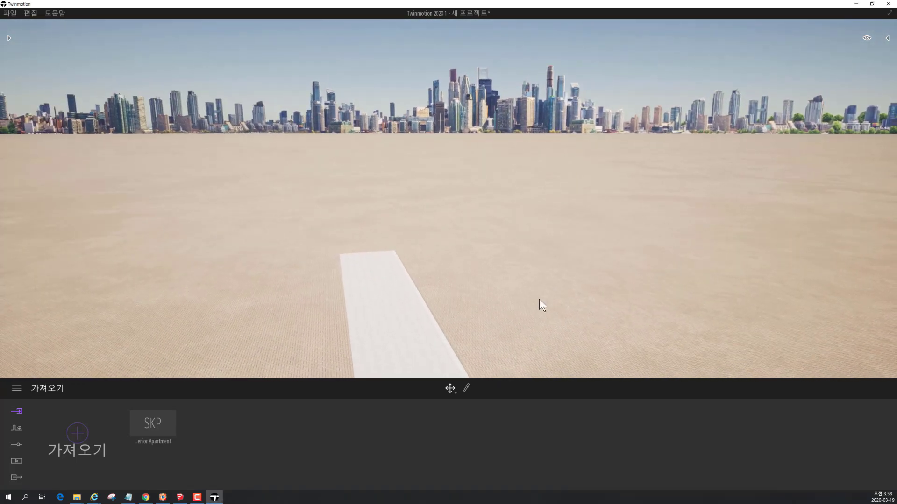
{"action": "middle_click_drag", "start_coordinate": [497, 315], "coordinate": [564, 227], "text": "shift"}
{"action": "scroll", "coordinate": [602, 211], "scroll_direction": "up", "scroll_amount": 4}
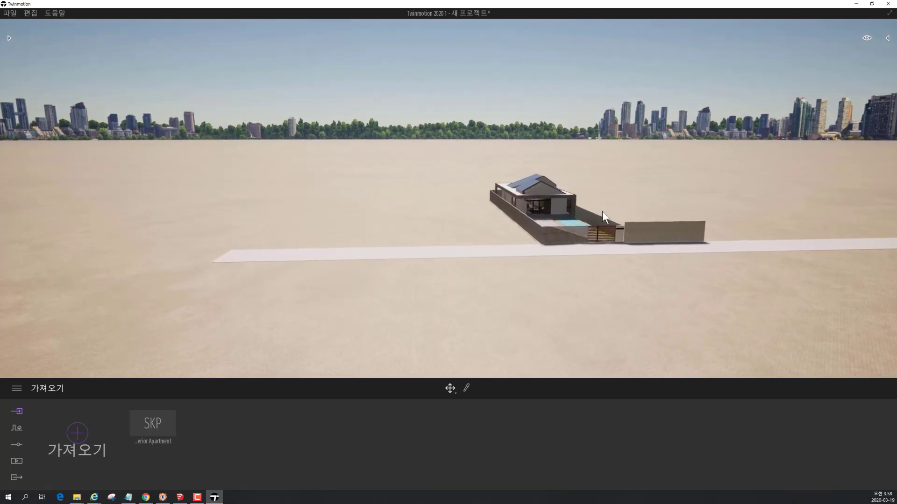
{"action": "middle_click_drag", "start_coordinate": [657, 219], "coordinate": [573, 243], "text": "shift"}
{"action": "scroll", "coordinate": [491, 221], "scroll_direction": "up", "scroll_amount": 6}
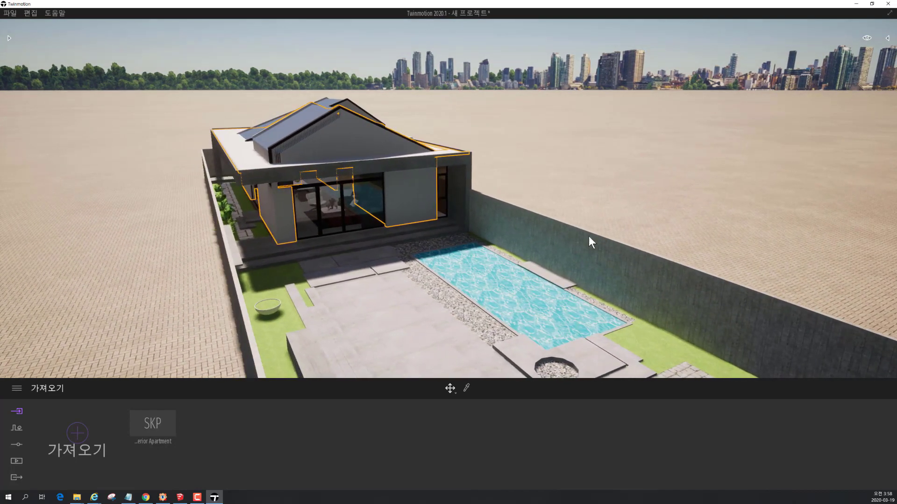
Fly towards the house's front facade and examine the yard and pool from a lower height.
{"action": "key", "text": "d"}
{"action": "key", "text": "a"}
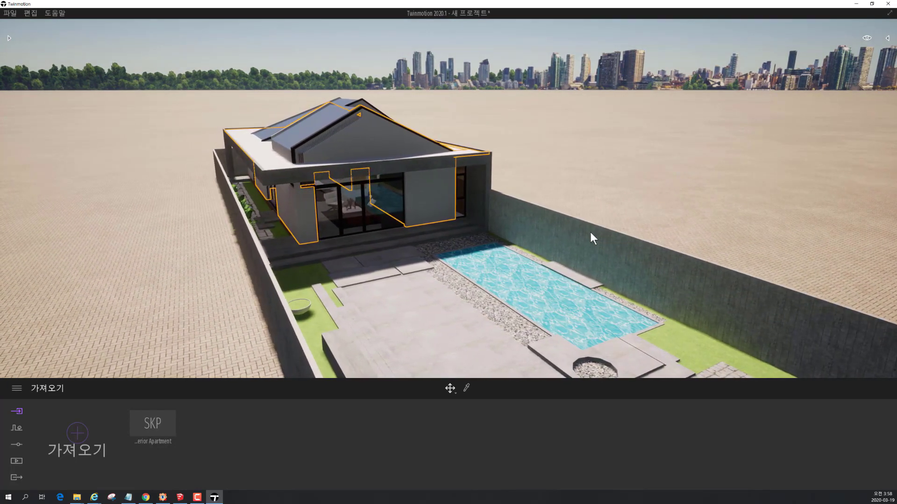
{"action": "key", "text": "w"}
{"action": "key", "text": "w"}
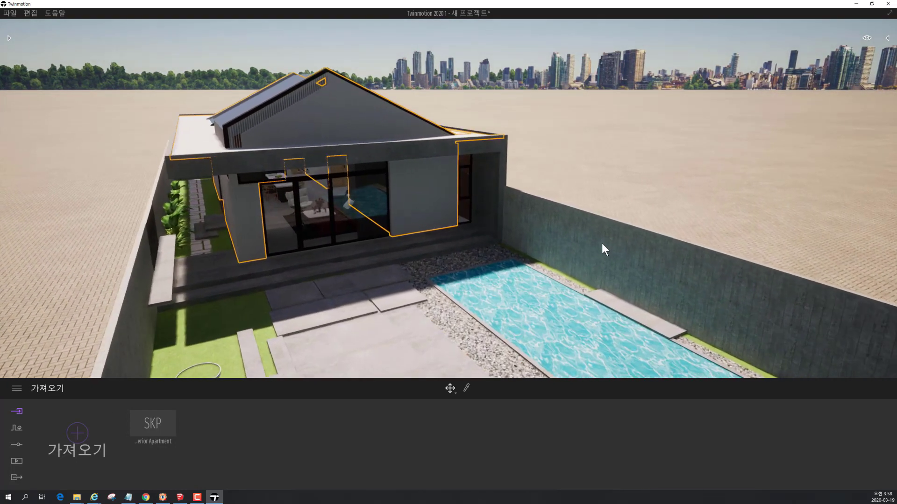
{"action": "right_click_drag", "start_coordinate": [602, 243], "coordinate": [577, 229]}
{"action": "key", "text": "d"}
{"action": "key", "text": "q"}
{"action": "key", "text": "d"}
{"action": "key", "text": "w"}
{"action": "key", "text": "a"}
{"action": "key", "text": "e"}
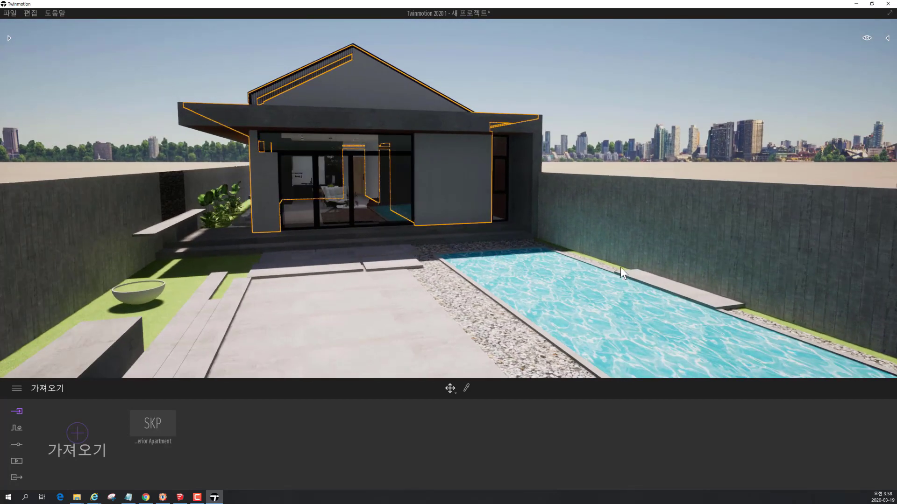
View the front yard, boundary walls and pool from a raised viewpoint.
{"action": "key", "text": "e"}
{"action": "right_click_drag", "start_coordinate": [620, 268], "coordinate": [706, 200]}
{"action": "key", "text": "d"}
{"action": "key", "text": "a"}
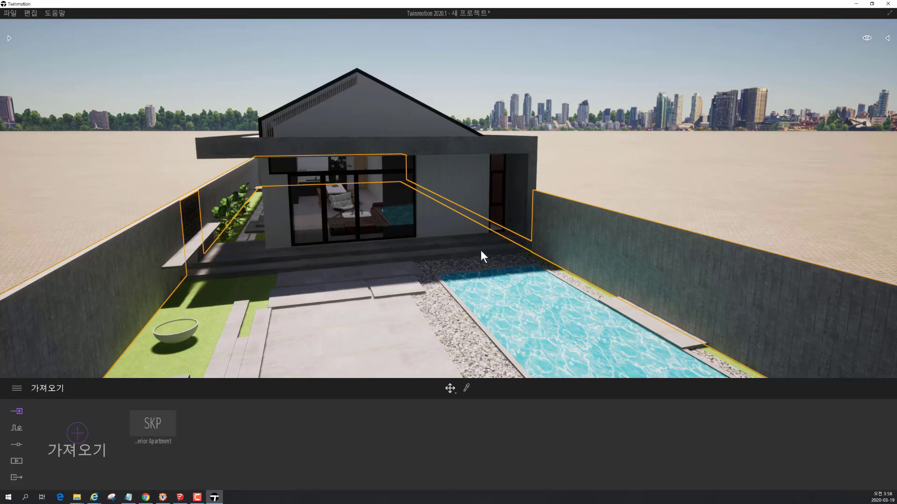
{"action": "mouse_move", "coordinate": [481, 250]}
{"action": "right_mouse_down"}
{"action": "mouse_move", "coordinate": [434, 280]}
{"action": "mouse_move", "coordinate": [422, 322]}
{"action": "mouse_move", "coordinate": [492, 239]}
{"action": "right_mouse_up"}
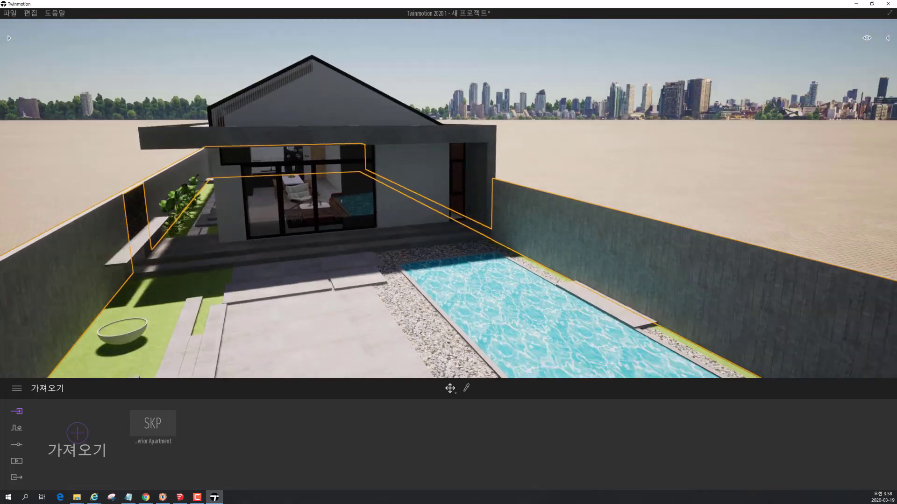
{"action": "mouse_move", "coordinate": [491, 239]}
{"action": "middle_mouse_down", "text": "shift"}
{"action": "mouse_move", "coordinate": [528, 239]}
{"action": "mouse_move", "coordinate": [593, 261]}
{"action": "mouse_move", "coordinate": [630, 303]}
{"action": "mouse_move", "coordinate": [677, 281]}
{"action": "mouse_move", "coordinate": [565, 238]}
{"action": "mouse_move", "coordinate": [532, 234]}
{"action": "mouse_move", "coordinate": [477, 247]}
{"action": "middle_mouse_up", "text": "shift"}
Switch to SketchUp, view the facade from the side, and close 2020Interior Apartment.skp.
{"action": "left_click", "coordinate": [180, 498]}
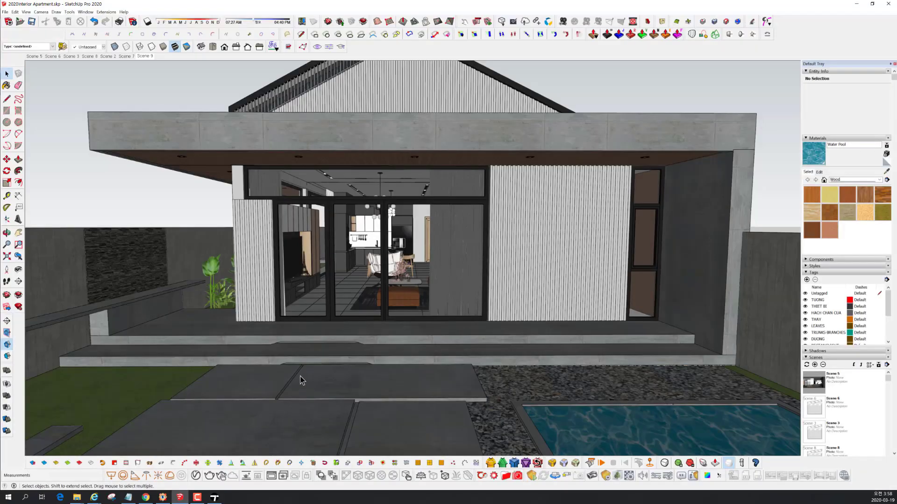
{"action": "middle_click_drag", "start_coordinate": [320, 304], "coordinate": [460, 335]}
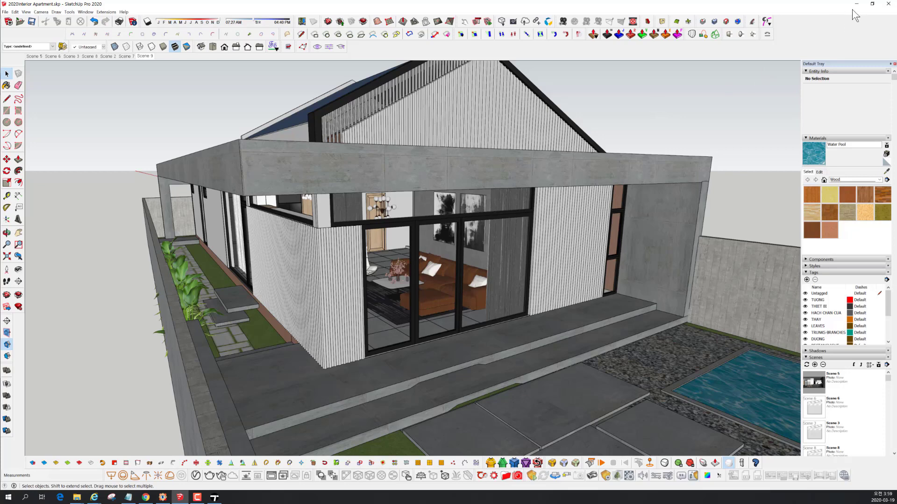
{"action": "left_click", "coordinate": [884, 7]}
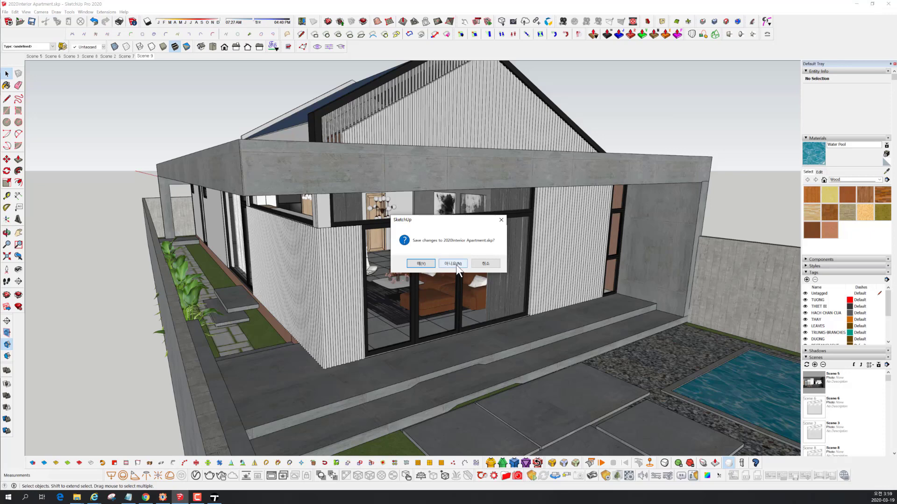
{"action": "left_click", "coordinate": [421, 264]}
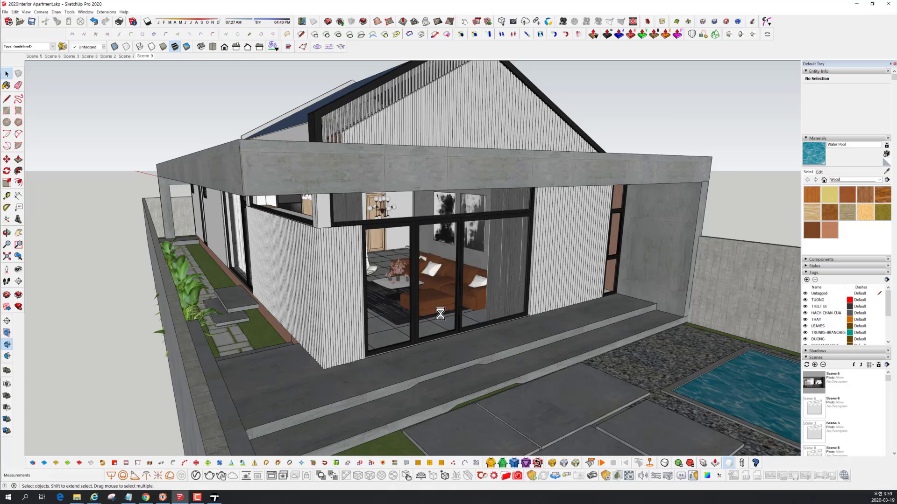
Switch back to Twinmotion and view the terrace and the living room behind the glass front from close up.
{"action": "left_click", "coordinate": [215, 497]}
{"action": "mouse_move", "coordinate": [468, 277]}
{"action": "middle_mouse_down", "text": "shift"}
{"action": "mouse_move", "coordinate": [460, 336]}
{"action": "mouse_move", "coordinate": [468, 299]}
{"action": "mouse_move", "coordinate": [483, 282]}
{"action": "middle_mouse_up", "text": "shift"}
{"action": "scroll", "coordinate": [424, 280], "scroll_direction": "up", "scroll_amount": 10}
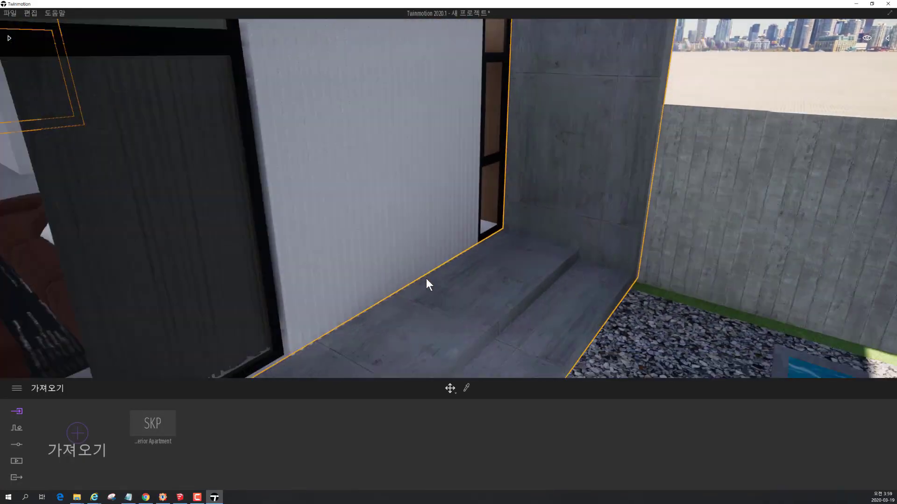
{"action": "middle_click_drag", "start_coordinate": [426, 279], "coordinate": [458, 262], "text": "shift"}
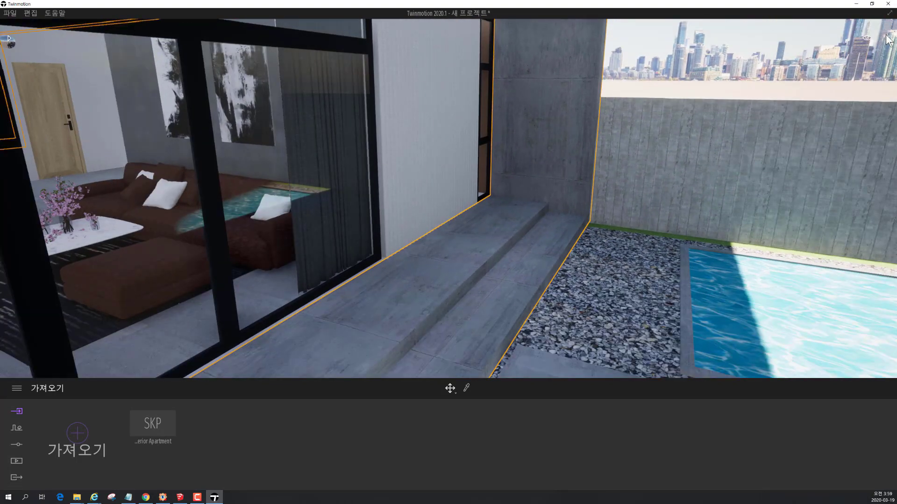
Expand the Scenegraph and look through the imported model's objects listed by material.
{"action": "left_click", "coordinate": [887, 38]}
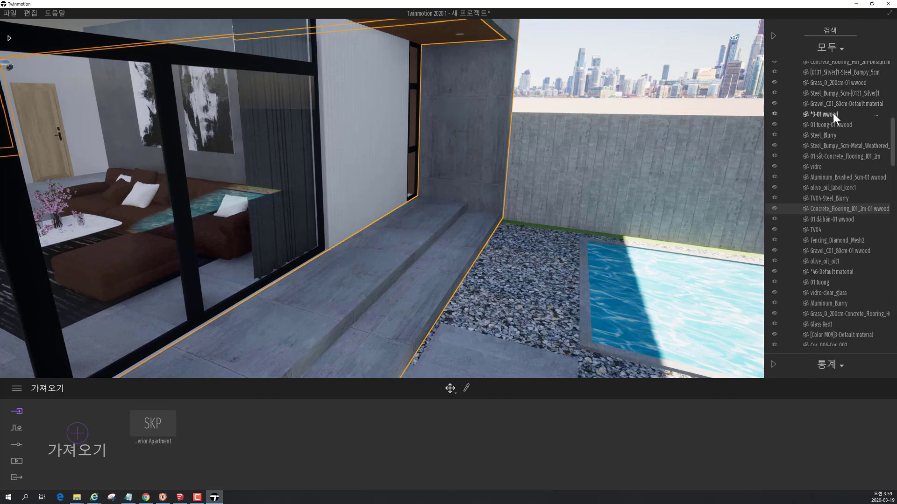
{"action": "scroll", "coordinate": [827, 131], "scroll_direction": "down", "scroll_amount": 5}
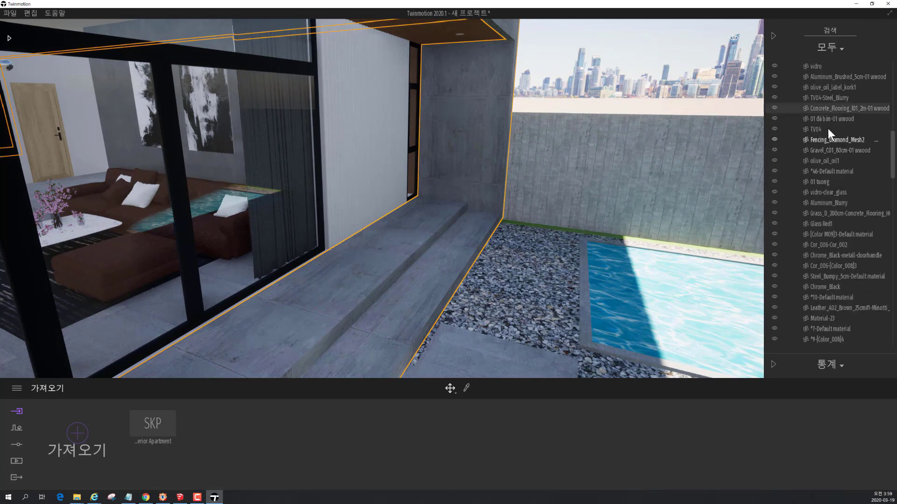
{"action": "scroll", "coordinate": [814, 178], "scroll_direction": "down", "scroll_amount": 10}
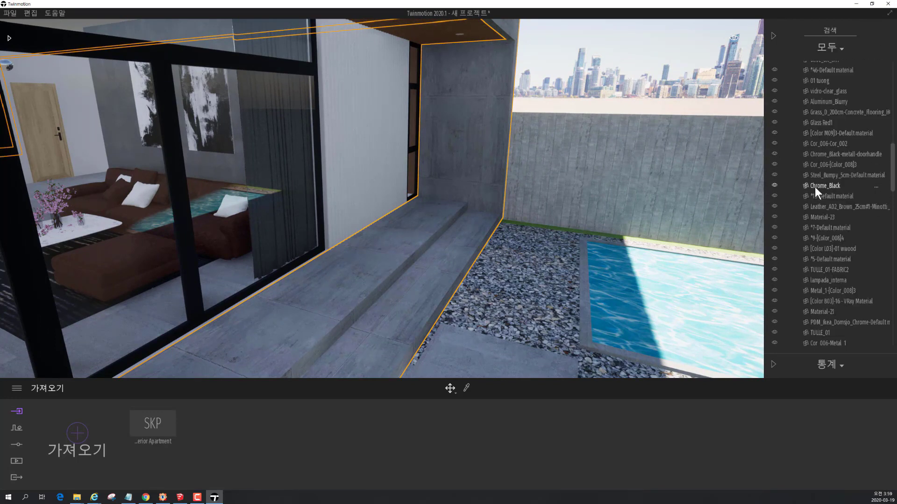
{"action": "scroll", "coordinate": [823, 187], "scroll_direction": "up", "scroll_amount": 15}
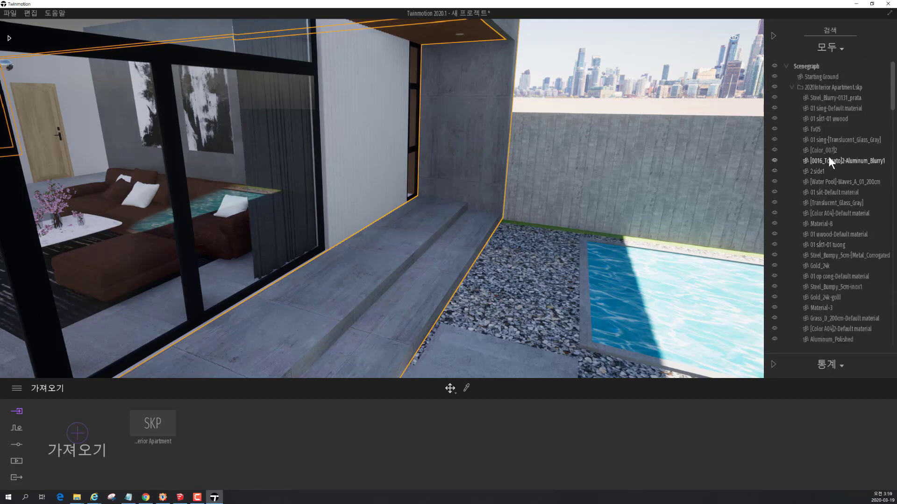
Look at the image creation section of the media tools, and return to the import section.
{"action": "left_click", "coordinate": [18, 460]}
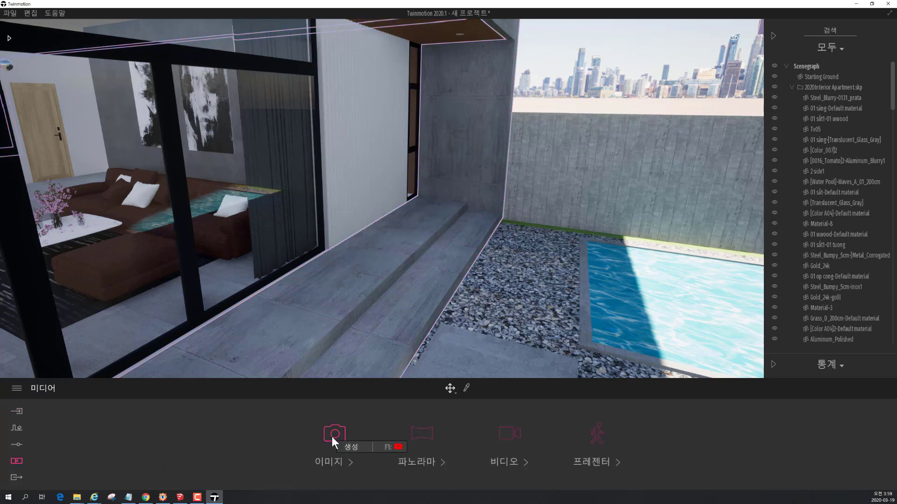
{"action": "left_click", "coordinate": [332, 462]}
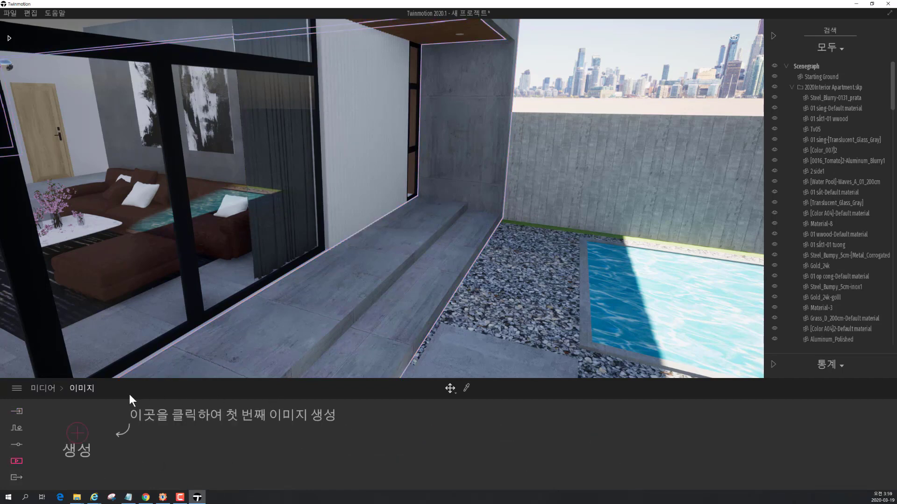
{"action": "left_click", "coordinate": [19, 415]}
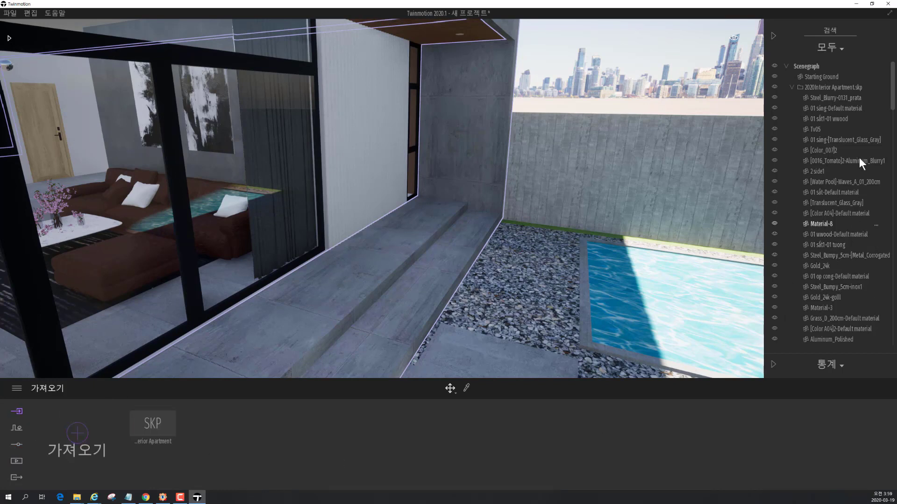
View the Scenegraph's object type filter options and check the scene's performance statistics.
{"action": "left_click", "coordinate": [834, 49]}
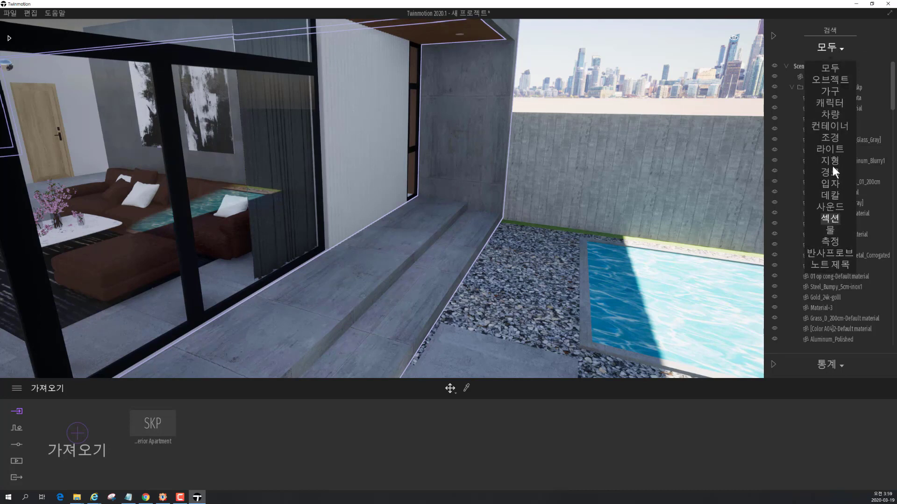
{"action": "left_click", "coordinate": [772, 364]}
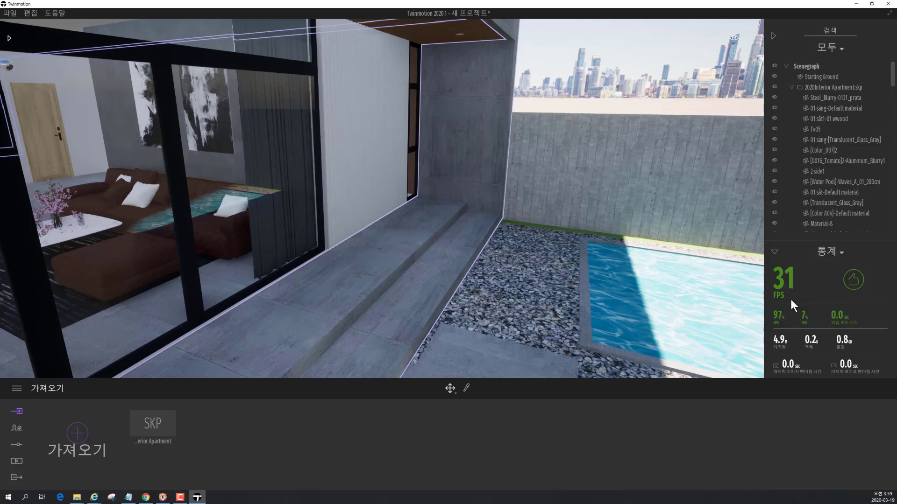
{"action": "left_click", "coordinate": [775, 253]}
Examine the terrace, pool and living room glazing from several angles around the facade.
{"action": "scroll", "coordinate": [496, 269], "scroll_direction": "down", "scroll_amount": 5}
{"action": "scroll", "coordinate": [543, 257], "scroll_direction": "up", "scroll_amount": 3}
{"action": "right_click_drag", "start_coordinate": [544, 257], "coordinate": [472, 257]}
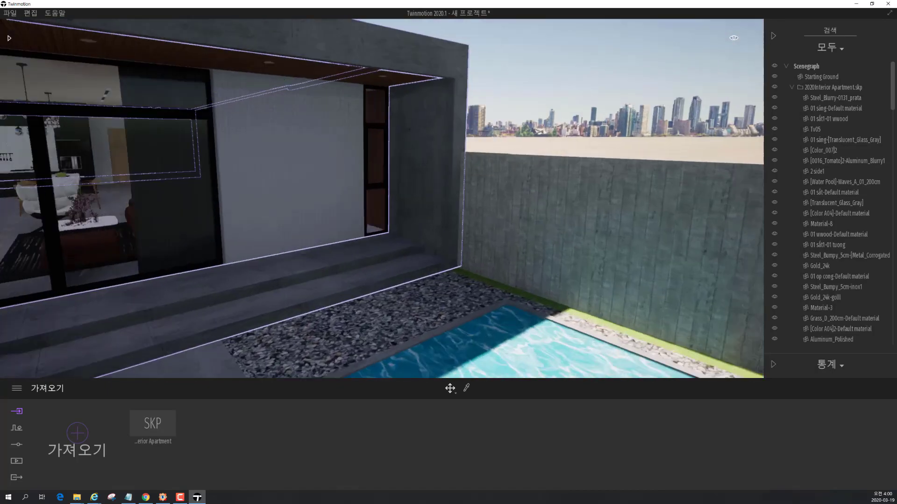
{"action": "right_click_drag", "start_coordinate": [289, 262], "coordinate": [341, 265]}
{"action": "scroll", "coordinate": [341, 265], "scroll_direction": "up", "scroll_amount": 3}
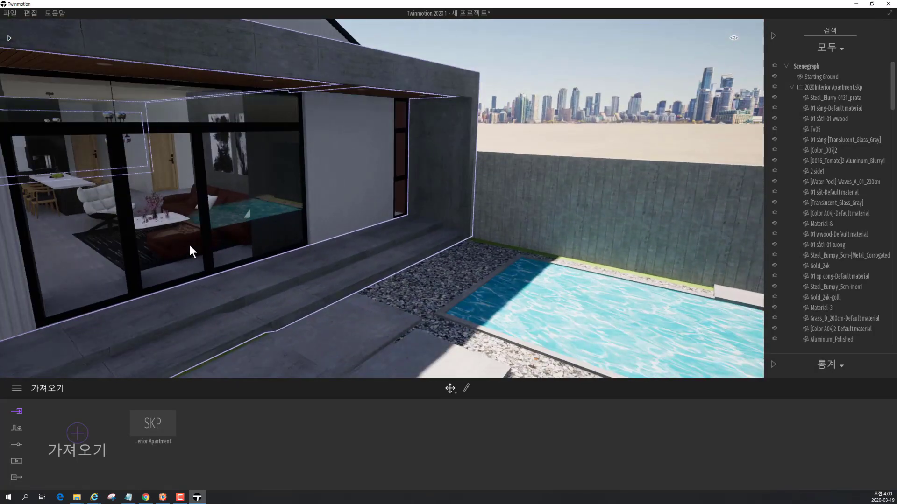
{"action": "scroll", "coordinate": [166, 237], "scroll_direction": "up", "scroll_amount": 5}
{"action": "middle_click_drag", "start_coordinate": [167, 228], "coordinate": [339, 241], "text": "shift"}
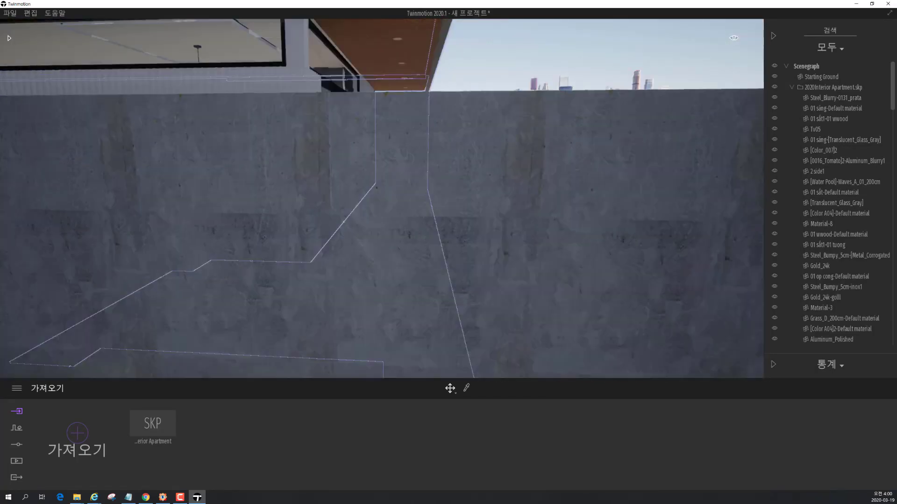
Select the concrete boundary wall and examine its surface texture up close.
{"action": "left_click", "coordinate": [54, 199]}
{"action": "scroll", "coordinate": [125, 144], "scroll_direction": "up", "scroll_amount": 4}
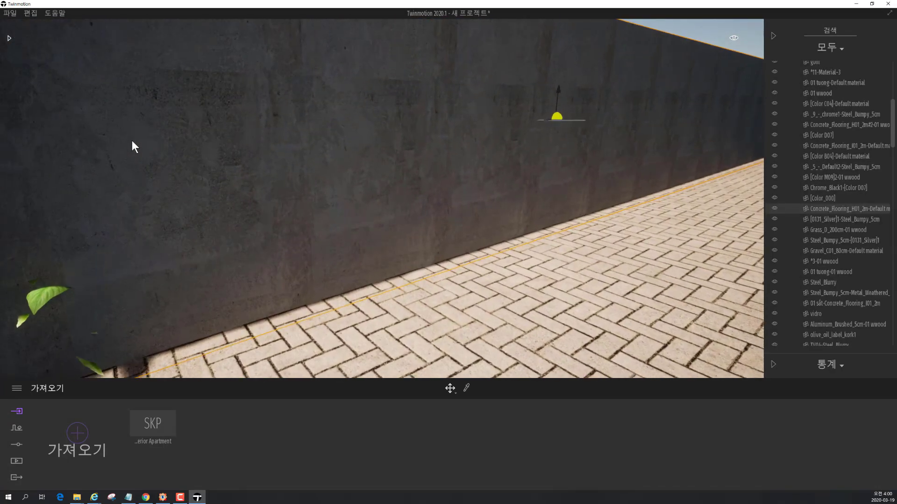
{"action": "scroll", "coordinate": [130, 142], "scroll_direction": "down", "scroll_amount": 3}
{"action": "scroll", "coordinate": [122, 142], "scroll_direction": "up", "scroll_amount": 2}
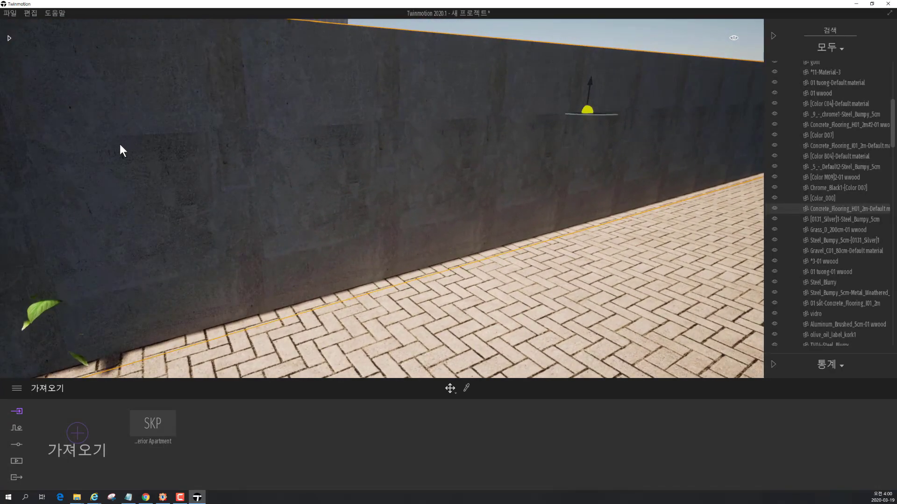
{"action": "scroll", "coordinate": [120, 145], "scroll_direction": "up", "scroll_amount": 8}
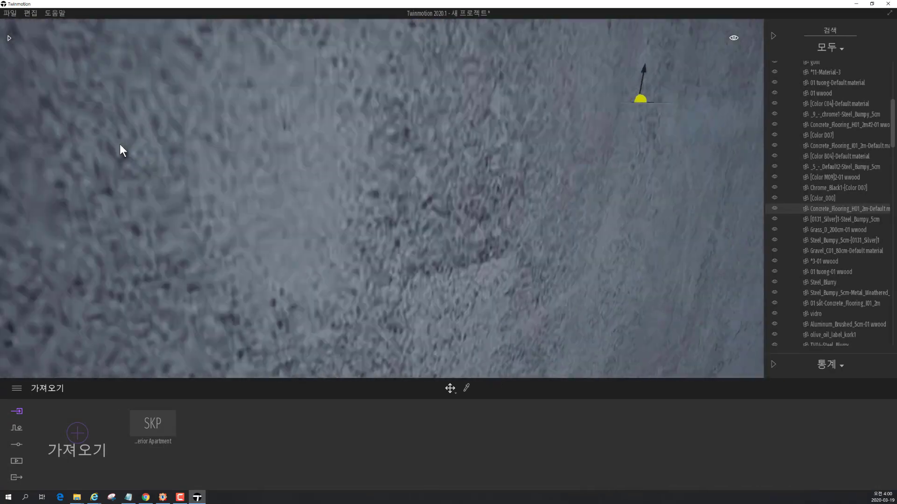
{"action": "scroll", "coordinate": [119, 144], "scroll_direction": "down", "scroll_amount": 8}
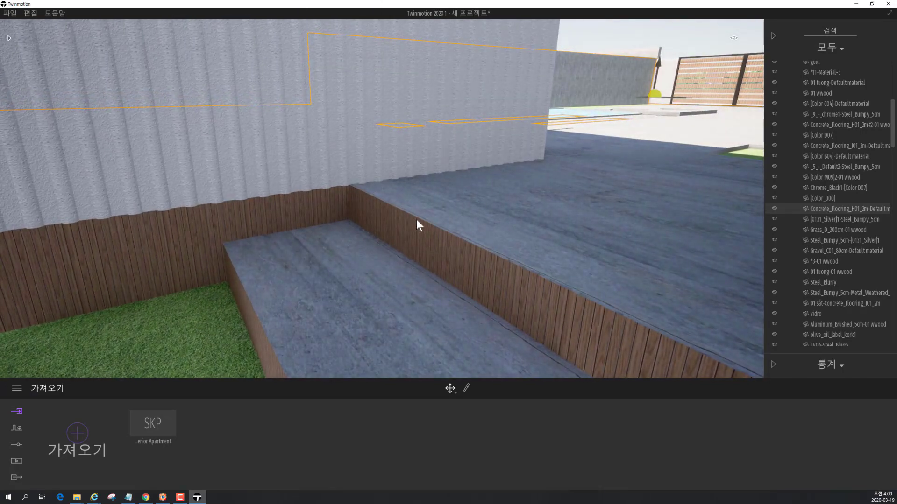
Move through the house interior and view the kitchen island, dining table and living room.
{"action": "middle_click_drag", "start_coordinate": [417, 219], "coordinate": [366, 216], "text": "shift"}
{"action": "scroll", "coordinate": [402, 223], "scroll_direction": "down", "scroll_amount": 6}
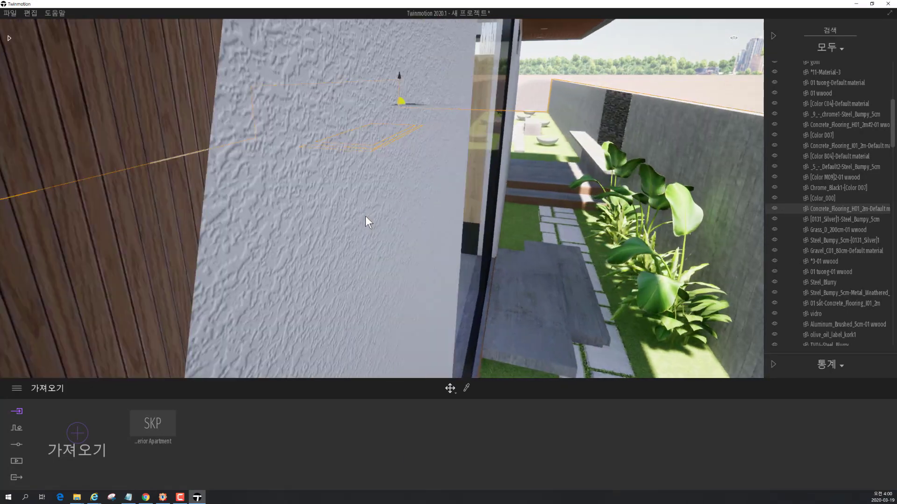
{"action": "scroll", "coordinate": [366, 215], "scroll_direction": "down", "scroll_amount": 10}
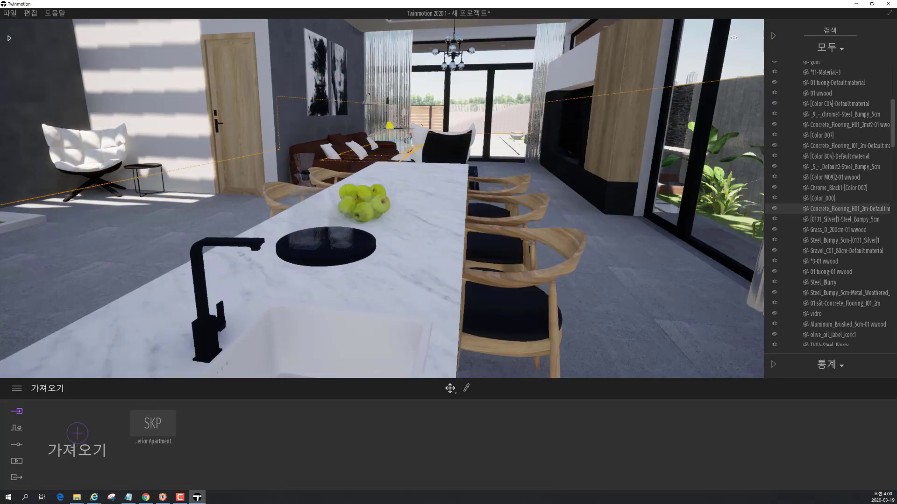
{"action": "scroll", "coordinate": [386, 206], "scroll_direction": "down", "scroll_amount": 5}
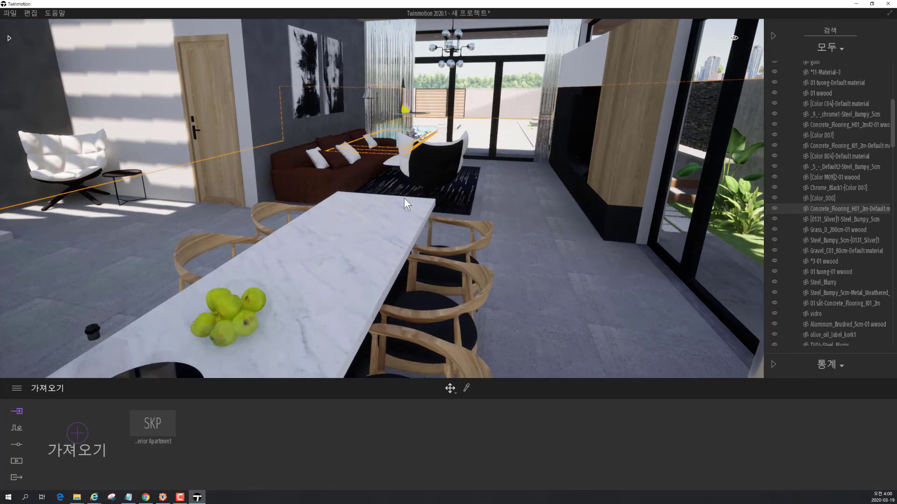
{"action": "scroll", "coordinate": [406, 196], "scroll_direction": "up", "scroll_amount": 5}
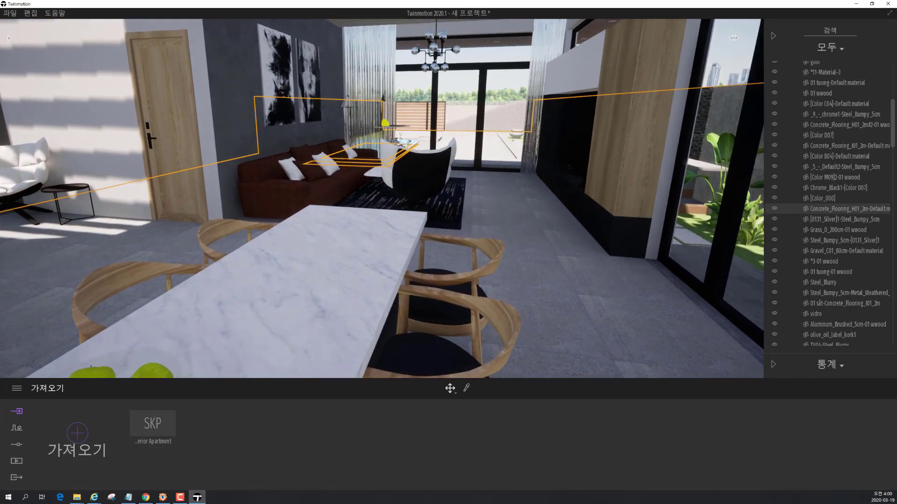
{"action": "mouse_move", "coordinate": [421, 184]}
{"action": "right_mouse_down"}
{"action": "mouse_move", "coordinate": [446, 162]}
{"action": "mouse_move", "coordinate": [510, 138]}
{"action": "mouse_move", "coordinate": [416, 187]}
{"action": "right_mouse_up"}
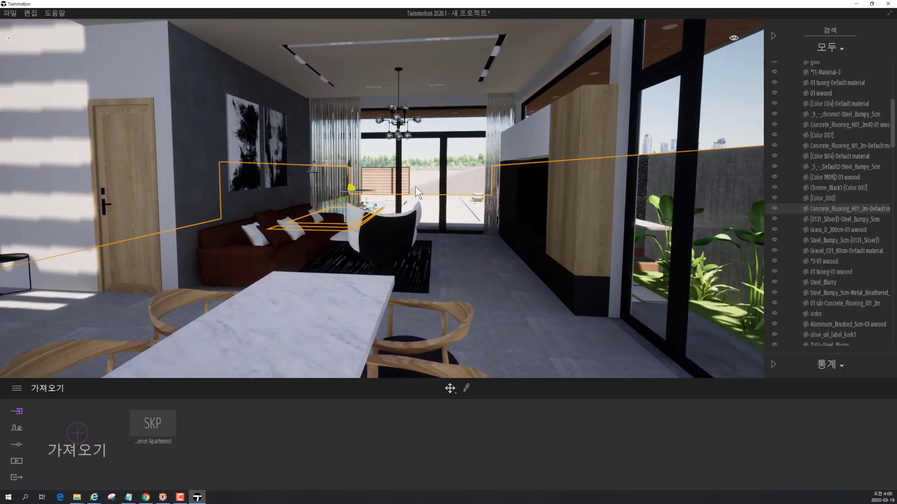
Select the television screen on the living room's media wall and view the room around it.
{"action": "left_click", "coordinate": [545, 189]}
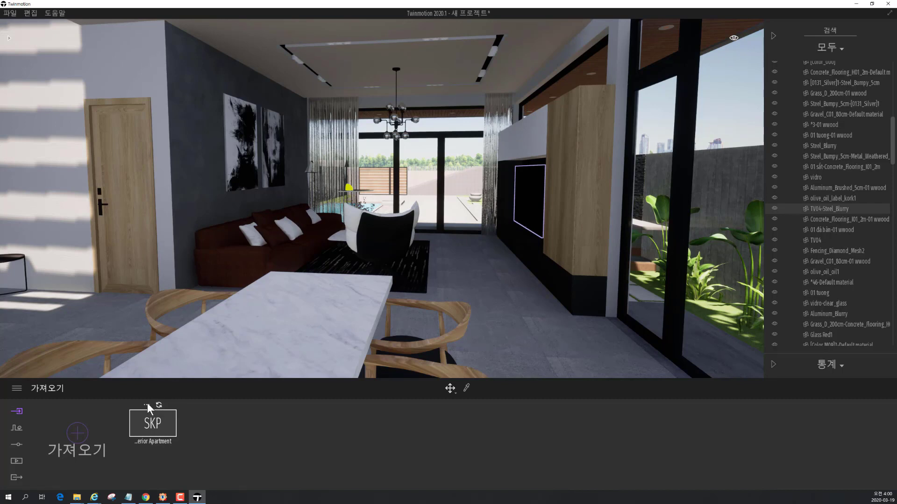
{"action": "left_click", "coordinate": [201, 431]}
{"action": "left_click", "coordinate": [16, 428]}
{"action": "mouse_move", "coordinate": [340, 244]}
{"action": "right_mouse_down"}
{"action": "mouse_move", "coordinate": [360, 241]}
{"action": "mouse_move", "coordinate": [348, 229]}
{"action": "mouse_move", "coordinate": [338, 241]}
{"action": "right_mouse_up"}
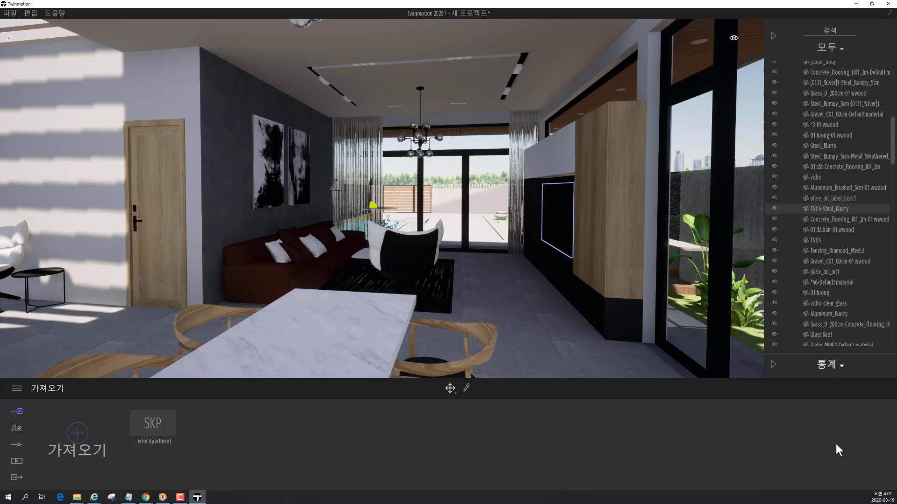
View the path, vegetation and urban automation tools and open the urban element's map.
{"action": "left_click", "coordinate": [17, 427]}
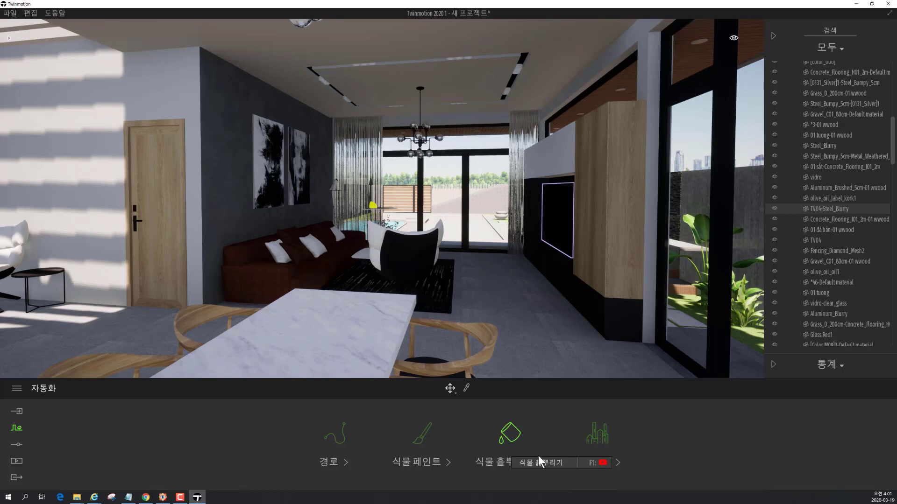
{"action": "left_click", "coordinate": [598, 438]}
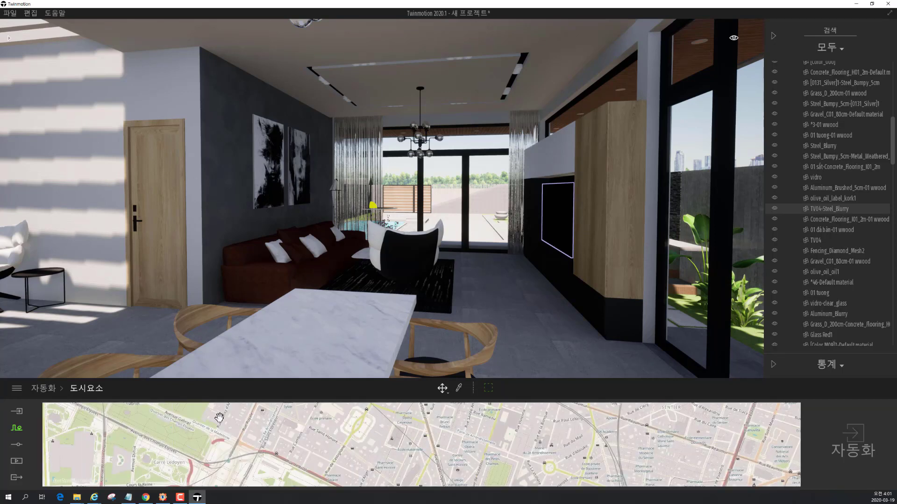
{"action": "left_click", "coordinate": [47, 388]}
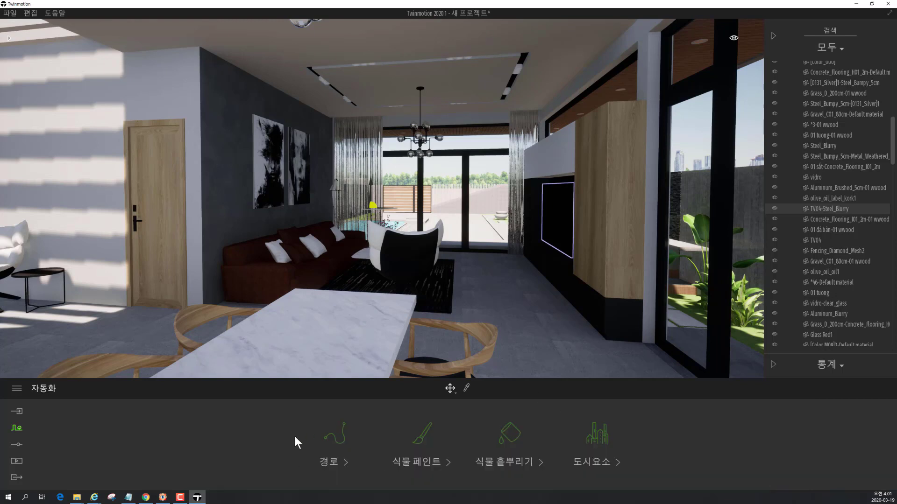
Preview the interior under cloudy weather, restore the clear sunny weather, and try shifting the season.
{"action": "left_click", "coordinate": [17, 444]}
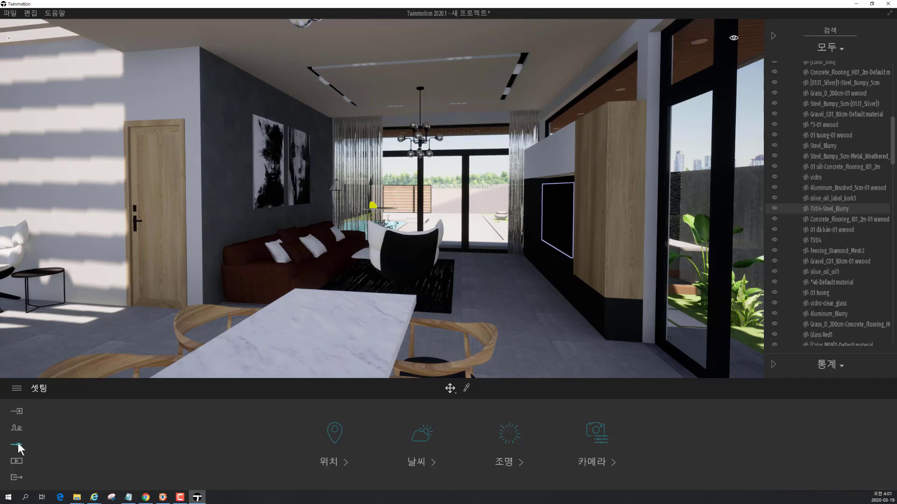
{"action": "left_click", "coordinate": [413, 441]}
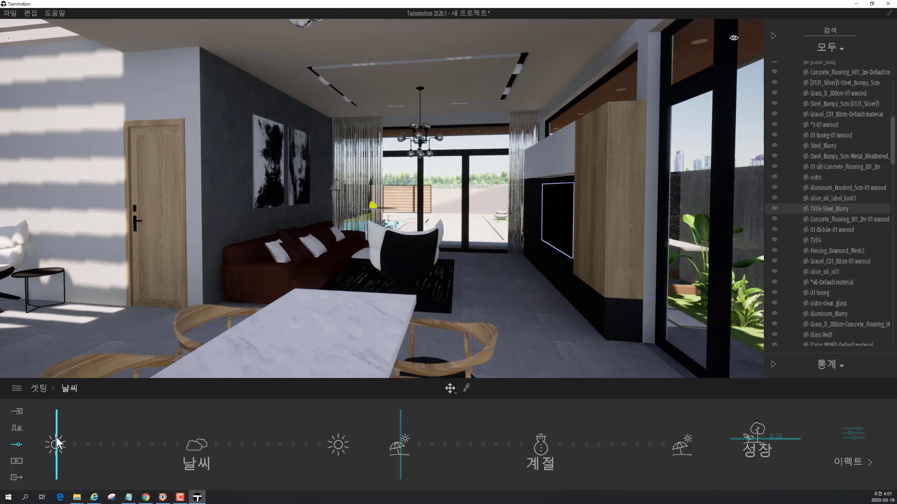
{"action": "left_click_drag", "start_coordinate": [66, 437], "coordinate": [184, 461]}
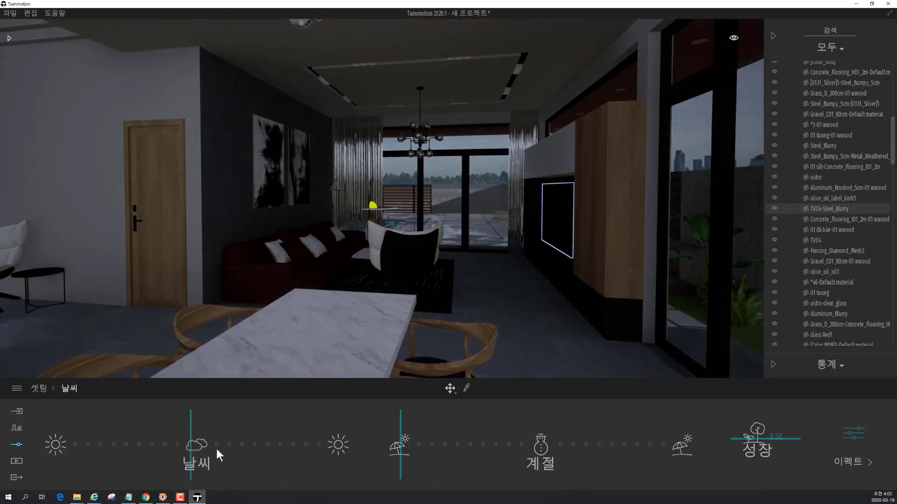
{"action": "left_click_drag", "start_coordinate": [189, 438], "coordinate": [57, 444]}
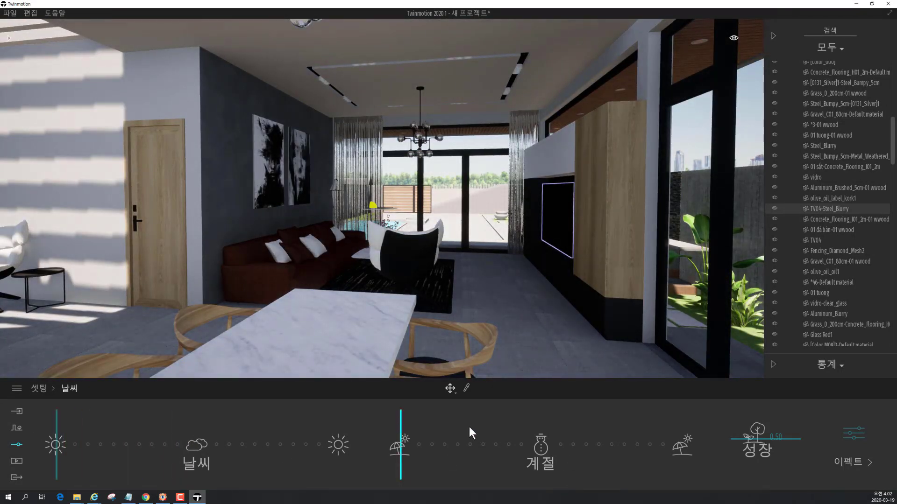
{"action": "left_click_drag", "start_coordinate": [401, 422], "coordinate": [364, 437]}
Set the time of day to 12:48 and relocate the project's map marker to Korea.
{"action": "left_click", "coordinate": [17, 428]}
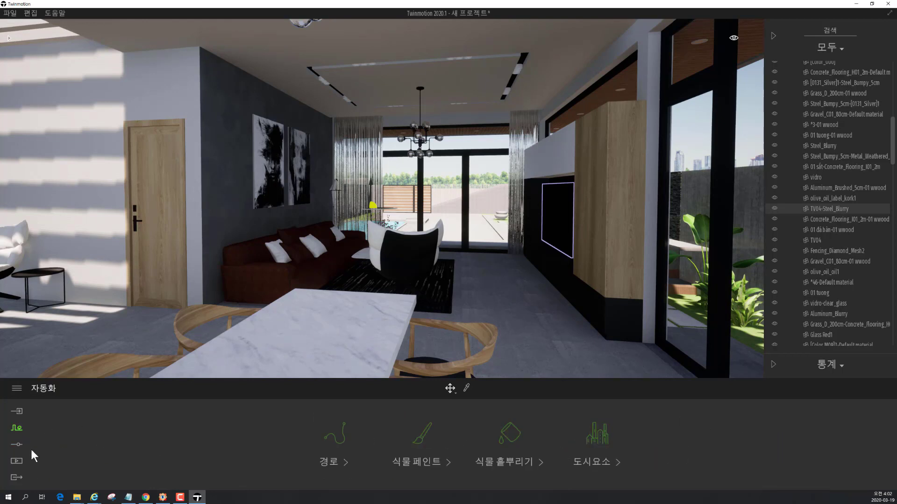
{"action": "left_click", "coordinate": [17, 445]}
{"action": "left_click", "coordinate": [325, 431]}
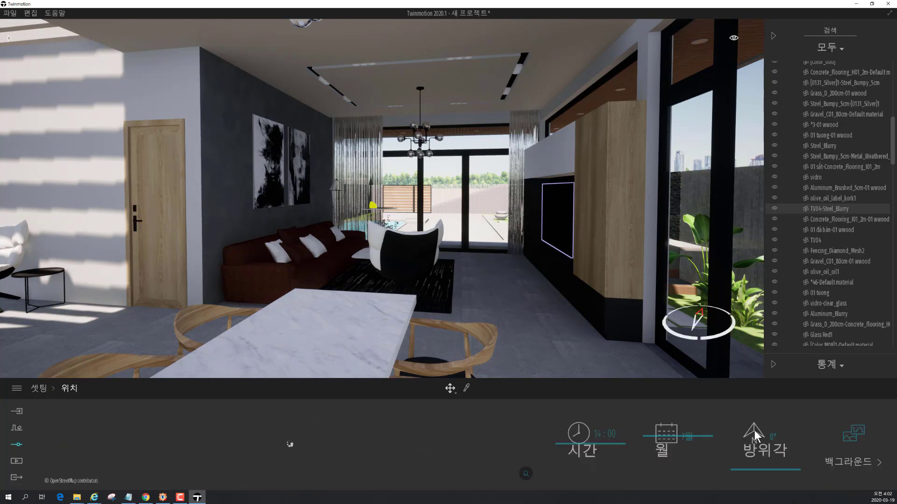
{"action": "left_click_drag", "start_coordinate": [617, 446], "coordinate": [618, 440]}
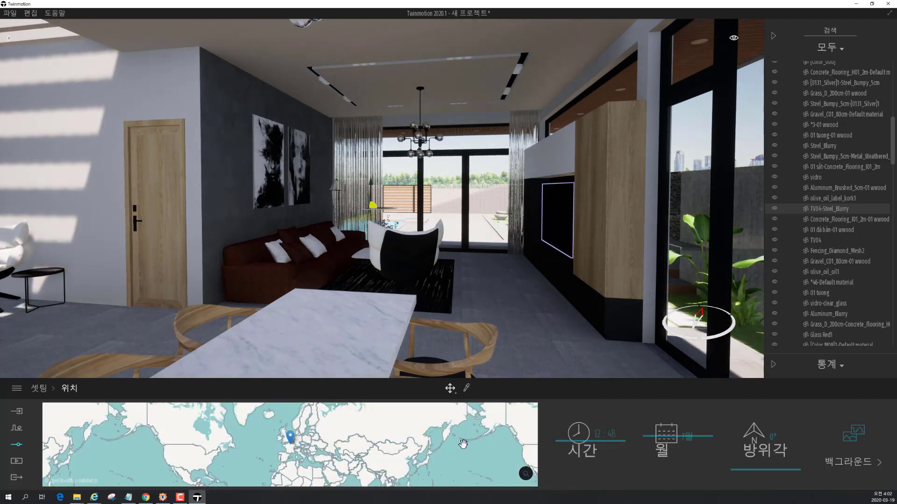
{"action": "left_click_drag", "start_coordinate": [397, 457], "coordinate": [210, 450]}
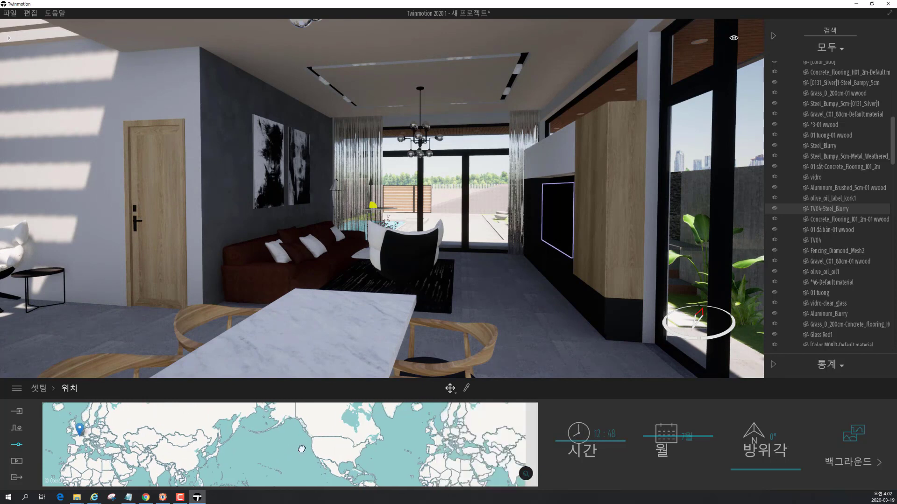
{"action": "left_click_drag", "start_coordinate": [390, 448], "coordinate": [530, 446]}
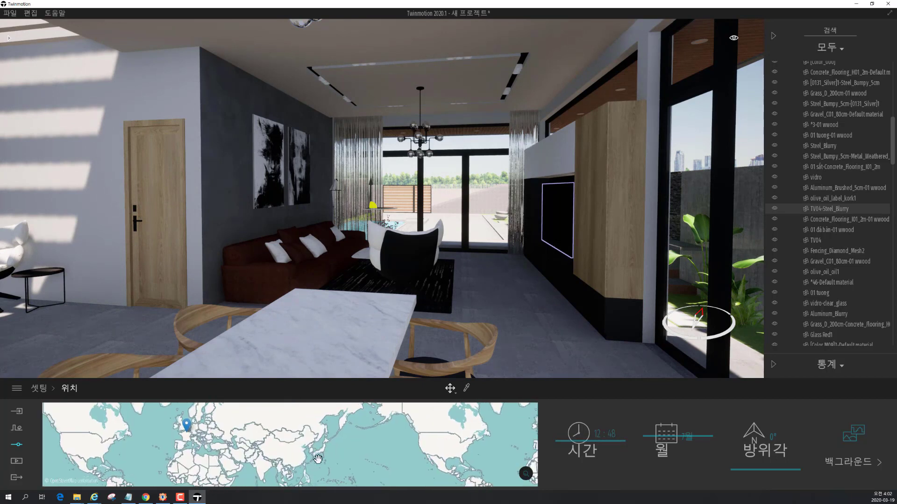
{"action": "left_click_drag", "start_coordinate": [189, 433], "coordinate": [312, 449]}
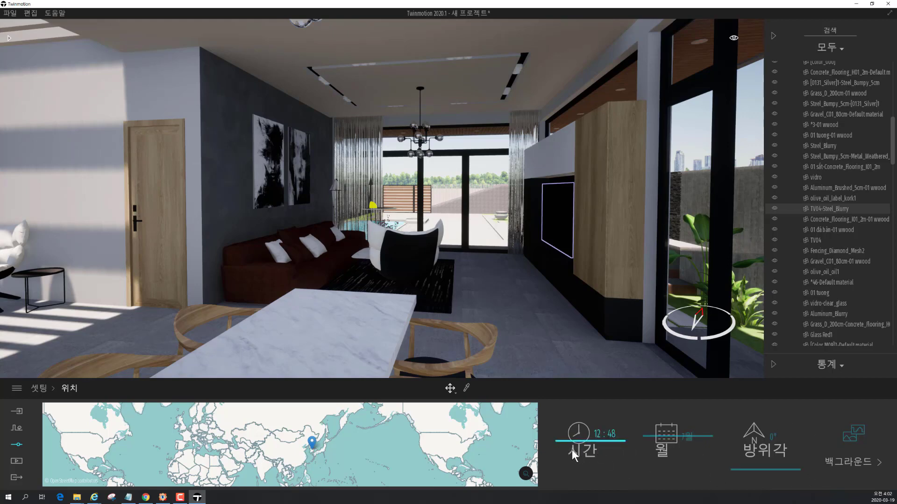
Set the location's month to April and its time of day to 07:54.
{"action": "left_click_drag", "start_coordinate": [564, 446], "coordinate": [567, 431]}
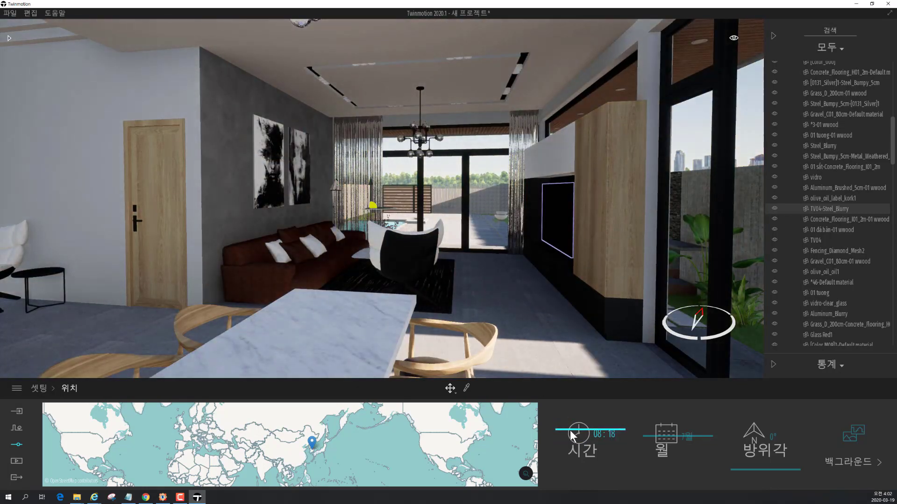
{"action": "mouse_move", "coordinate": [650, 436]}
{"action": "left_mouse_down"}
{"action": "mouse_move", "coordinate": [650, 450]}
{"action": "mouse_move", "coordinate": [654, 409]}
{"action": "mouse_move", "coordinate": [656, 452]}
{"action": "left_mouse_up"}
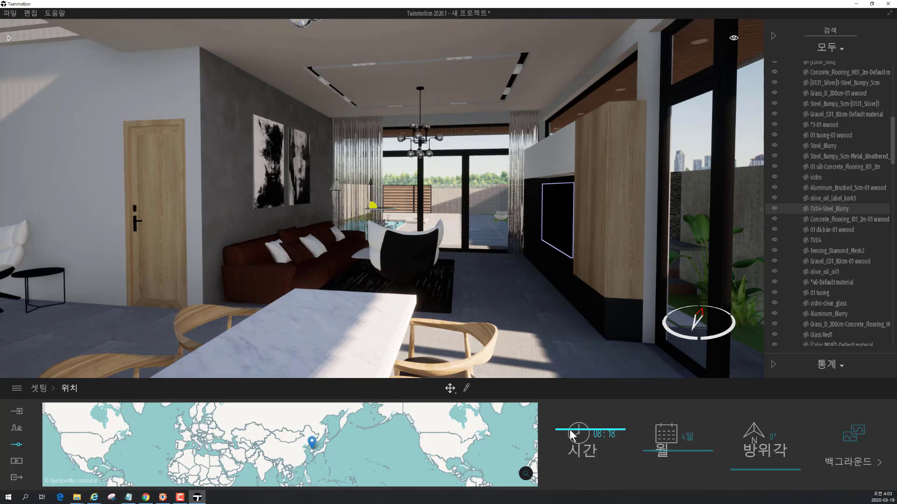
{"action": "left_click_drag", "start_coordinate": [571, 435], "coordinate": [572, 427]}
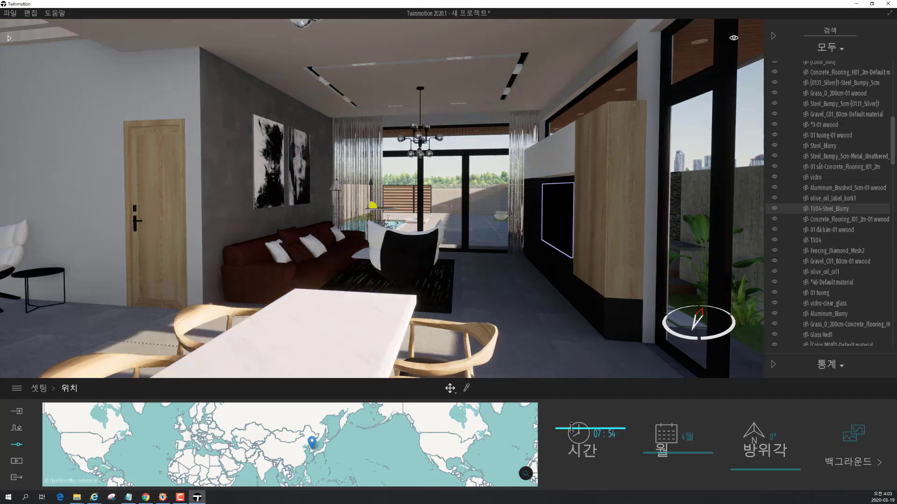
Rotate the north azimuth to 229° and set the time of day to 08:02, leaving the month at April.
{"action": "mouse_move", "coordinate": [737, 468]}
{"action": "left_mouse_down"}
{"action": "mouse_move", "coordinate": [735, 439]}
{"action": "mouse_move", "coordinate": [735, 463]}
{"action": "left_mouse_up"}
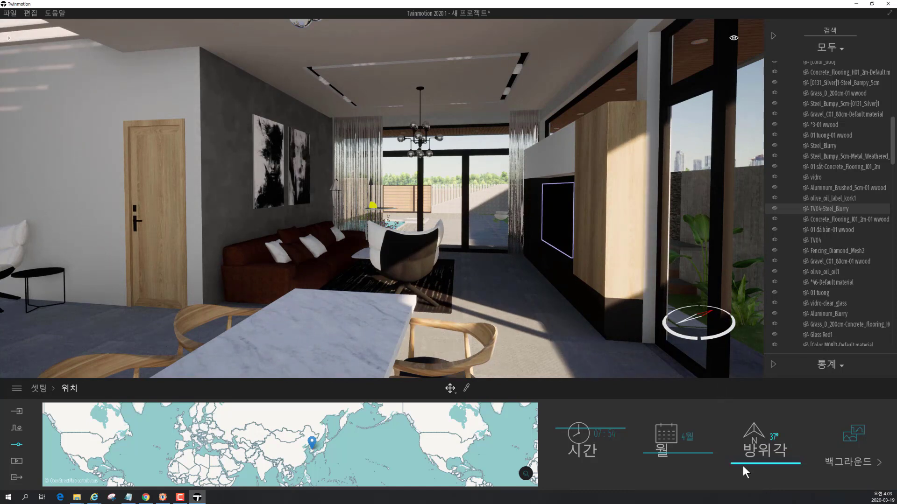
{"action": "left_click_drag", "start_coordinate": [743, 463], "coordinate": [750, 430]}
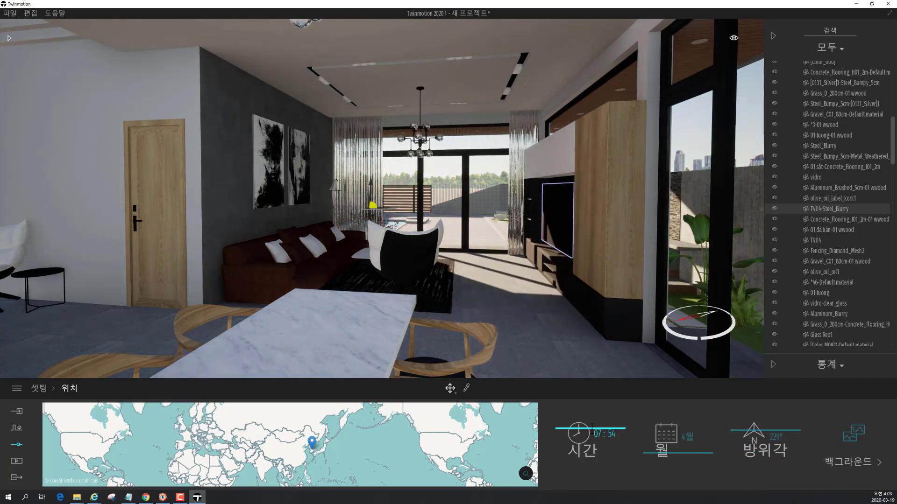
{"action": "left_click_drag", "start_coordinate": [592, 428], "coordinate": [601, 430]}
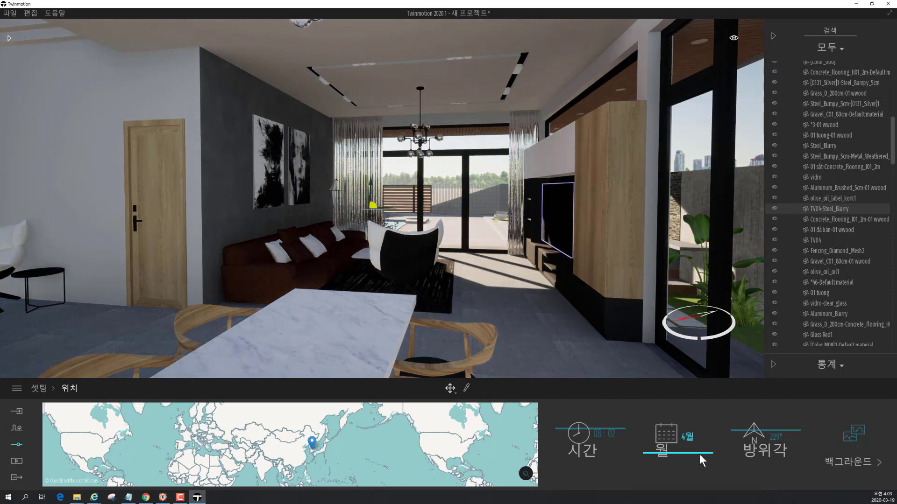
{"action": "left_click_drag", "start_coordinate": [699, 454], "coordinate": [671, 450]}
Change the background picture to the countryside scene (교외지역) and rotate it to 121°.
{"action": "left_click", "coordinate": [867, 444]}
{"action": "left_click", "coordinate": [439, 446]}
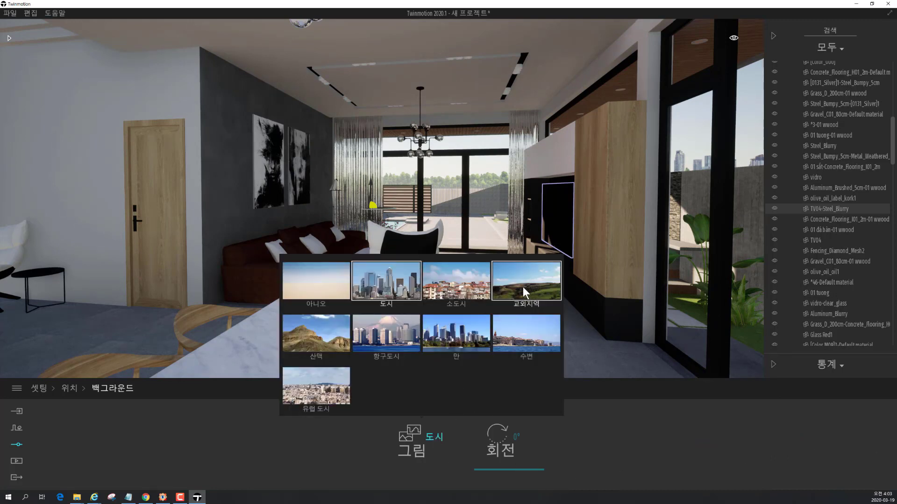
{"action": "left_click", "coordinate": [441, 437]}
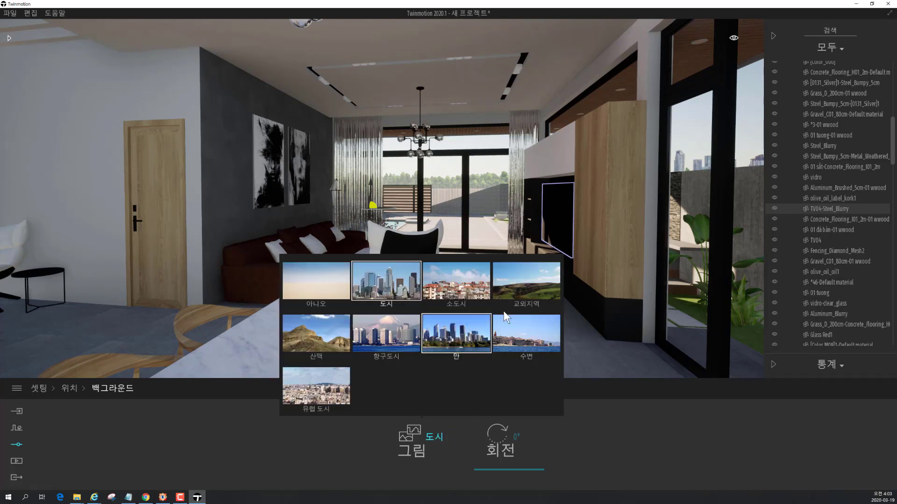
{"action": "left_click", "coordinate": [527, 289]}
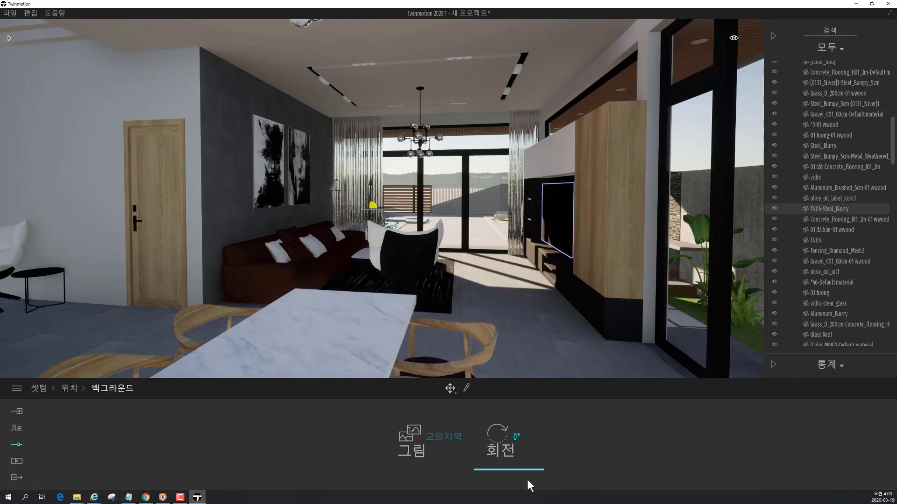
{"action": "left_click_drag", "start_coordinate": [493, 467], "coordinate": [490, 449]}
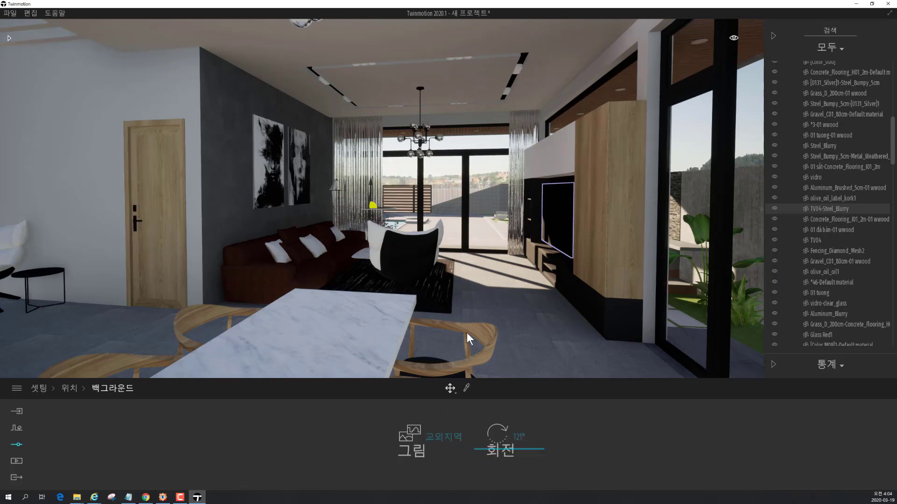
Hide the scene object list and view the location and lighting settings.
{"action": "left_click", "coordinate": [773, 37]}
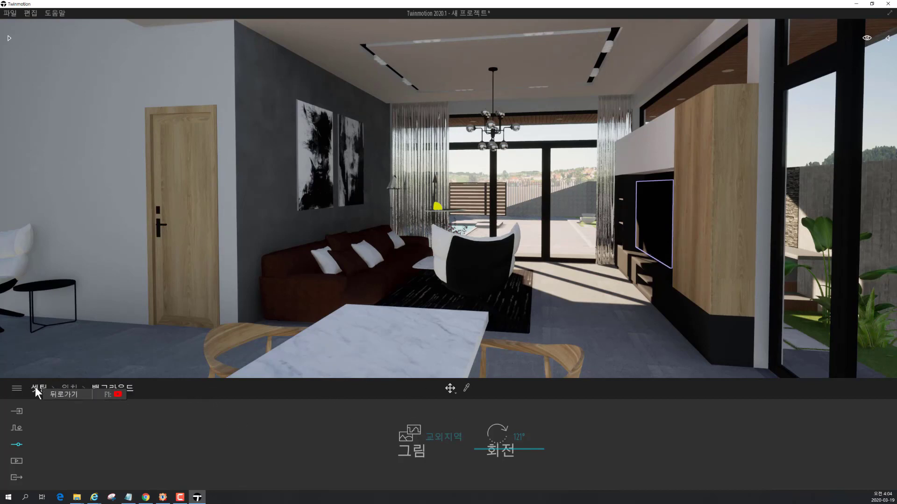
{"action": "left_click", "coordinate": [69, 387]}
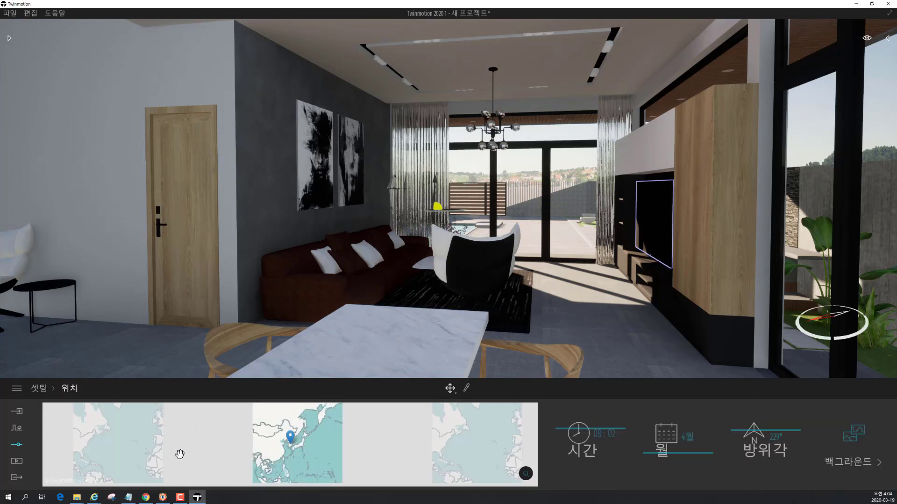
{"action": "left_click", "coordinate": [37, 389]}
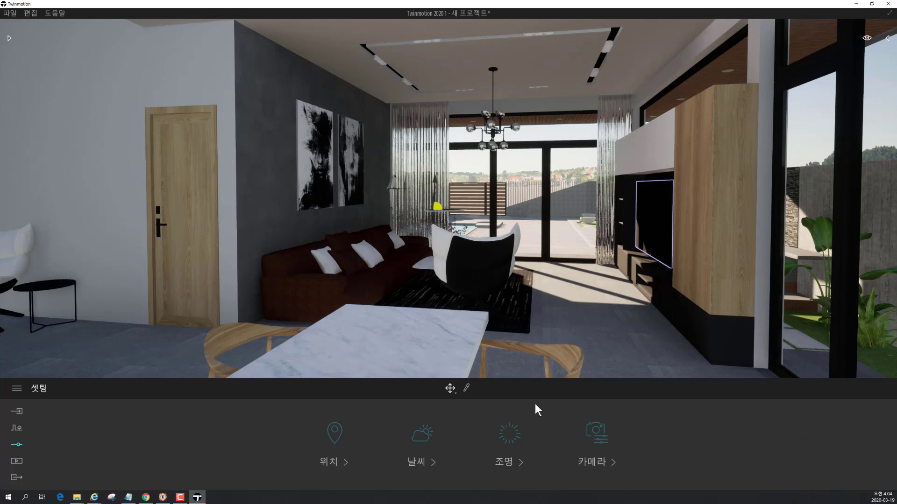
{"action": "left_click", "coordinate": [518, 437]}
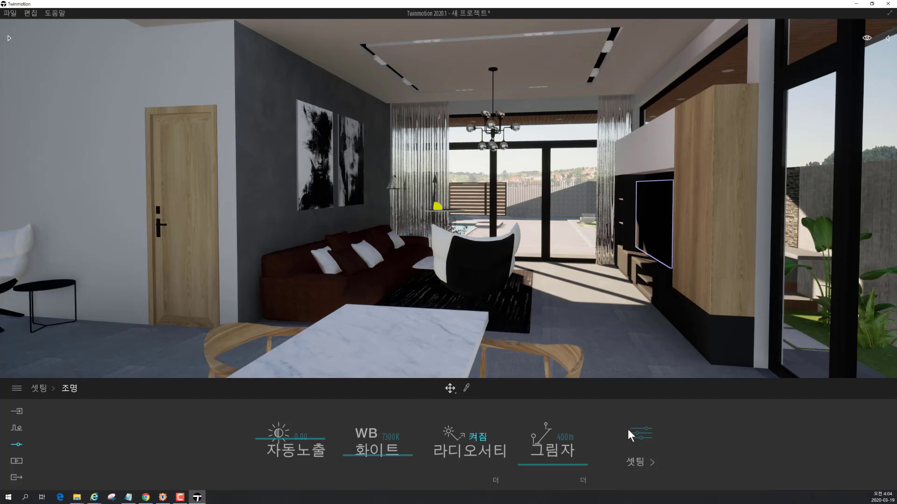
{"action": "left_click", "coordinate": [50, 387]}
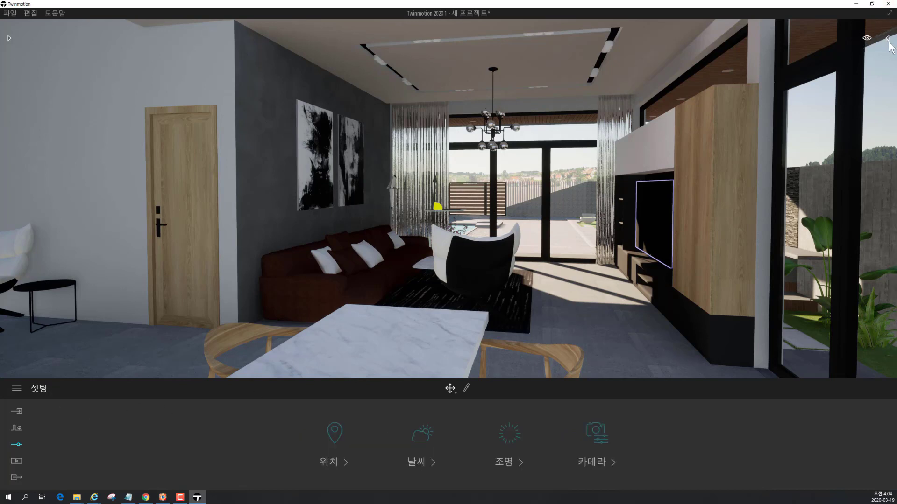
Check the navigation speed options in the quick view settings and adjust the sun to an earlier morning time.
{"action": "mouse_move", "coordinate": [867, 39]}
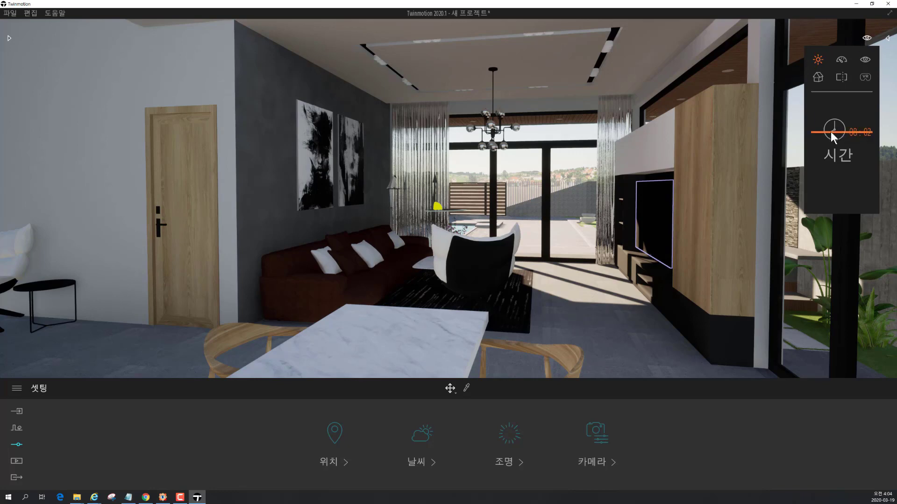
{"action": "left_click_drag", "start_coordinate": [830, 131], "coordinate": [838, 134]}
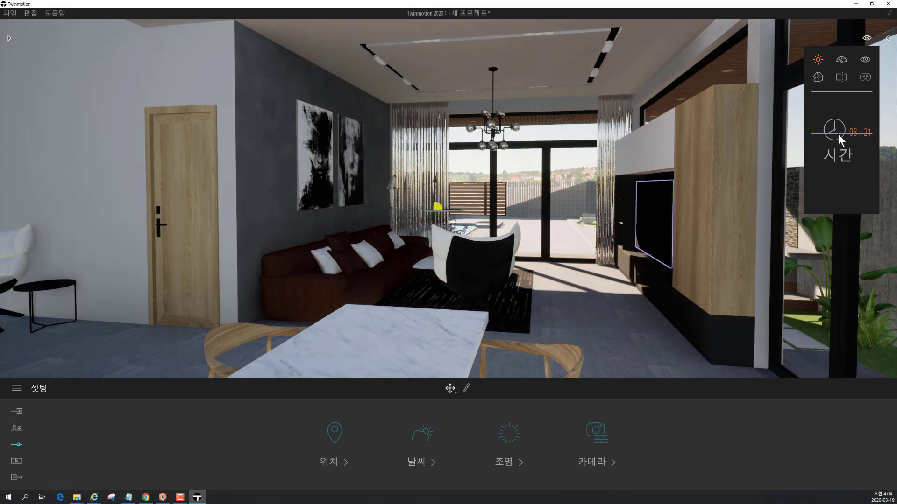
{"action": "left_click", "coordinate": [839, 62]}
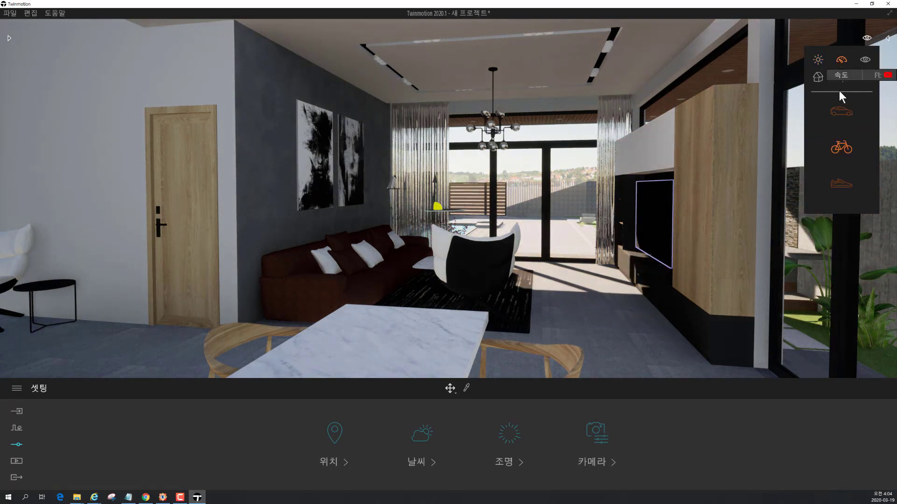
{"action": "left_click", "coordinate": [818, 61]}
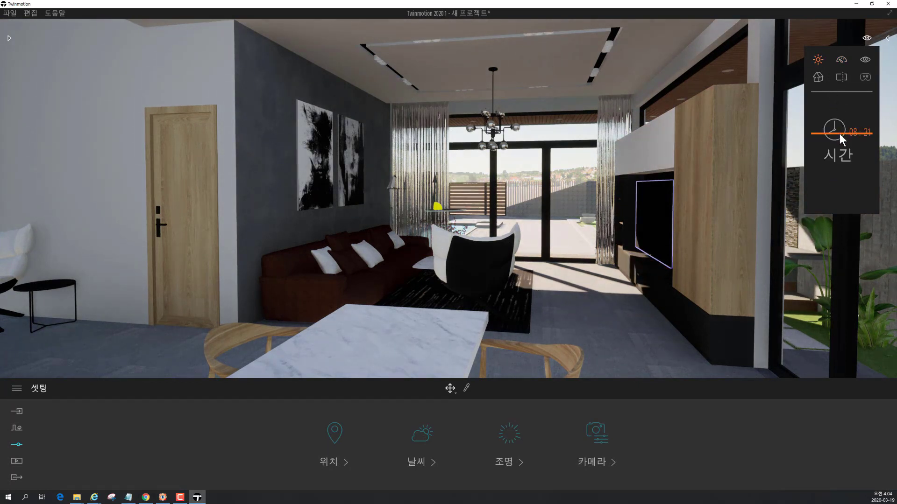
{"action": "left_click_drag", "start_coordinate": [839, 133], "coordinate": [843, 130]}
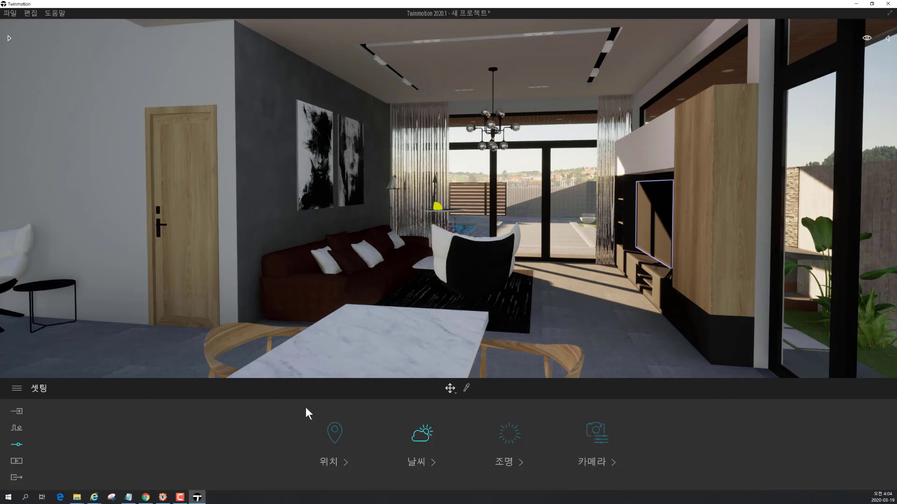
In the lighting settings, raise the auto exposure to 0.57 and set the white balance to 7300 K.
{"action": "left_click", "coordinate": [504, 461]}
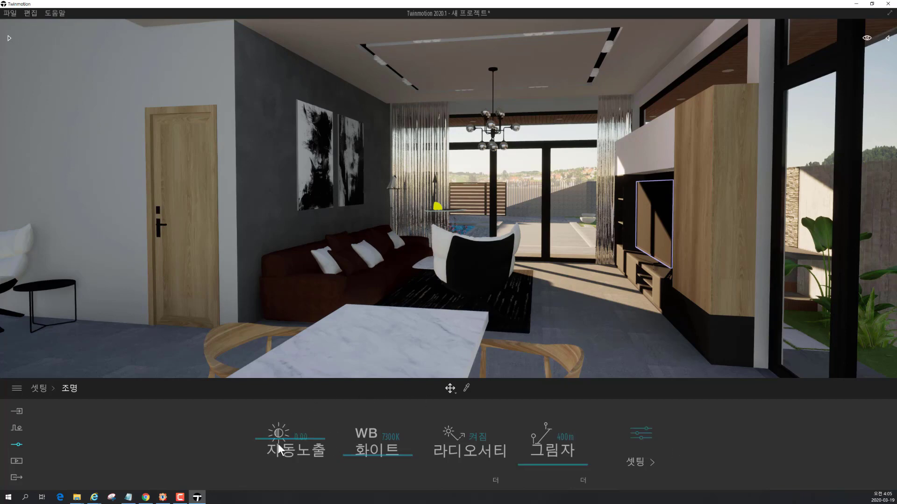
{"action": "mouse_move", "coordinate": [269, 438]}
{"action": "left_mouse_down"}
{"action": "mouse_move", "coordinate": [277, 423]}
{"action": "mouse_move", "coordinate": [283, 435]}
{"action": "left_mouse_up"}
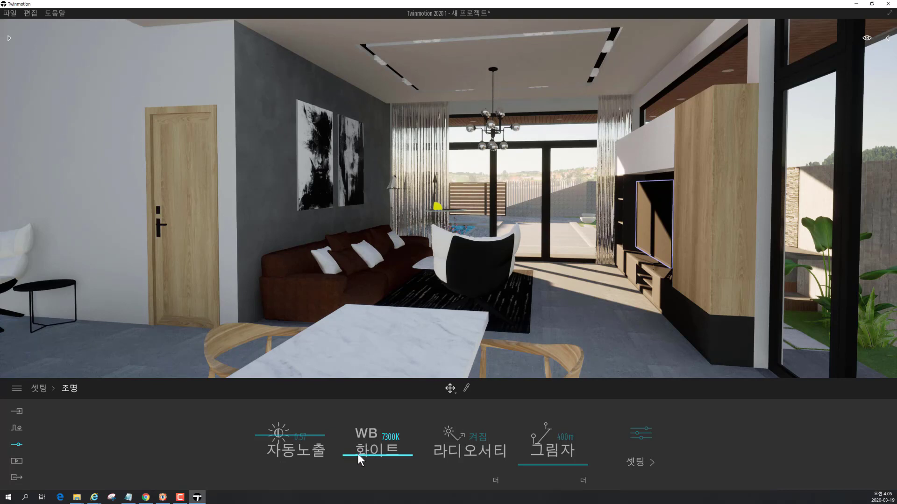
{"action": "left_click", "coordinate": [395, 437]}
{"action": "left_click_drag", "start_coordinate": [363, 452], "coordinate": [375, 454]}
{"action": "left_click", "coordinate": [388, 438]}
{"action": "type", "text": "7300"}
{"action": "key", "text": "Return"}
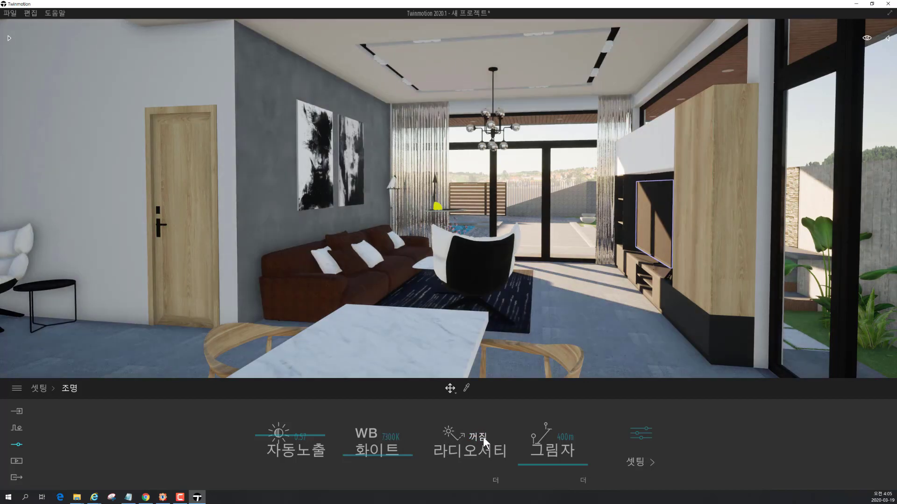
Turn radiosity (라디오서티) back on and raise its intensity to 0.42.
{"action": "left_click", "coordinate": [483, 437]}
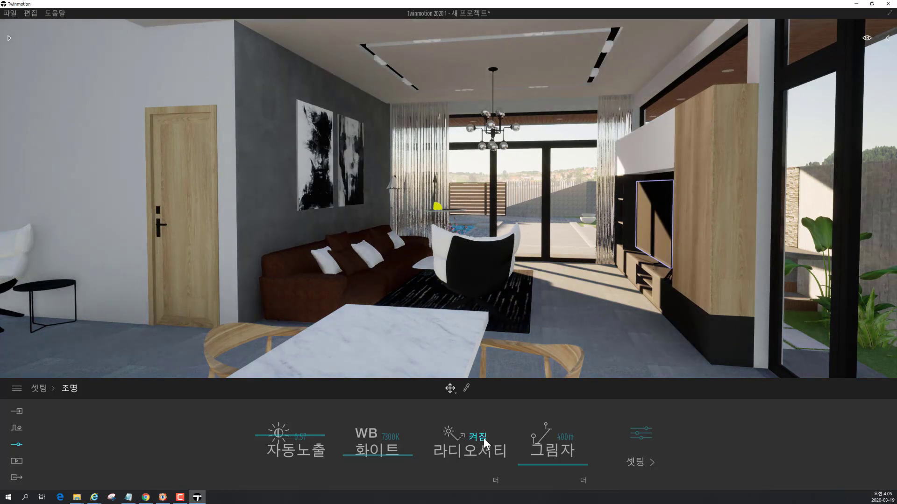
{"action": "left_click", "coordinate": [483, 438]}
{"action": "left_click", "coordinate": [496, 481]}
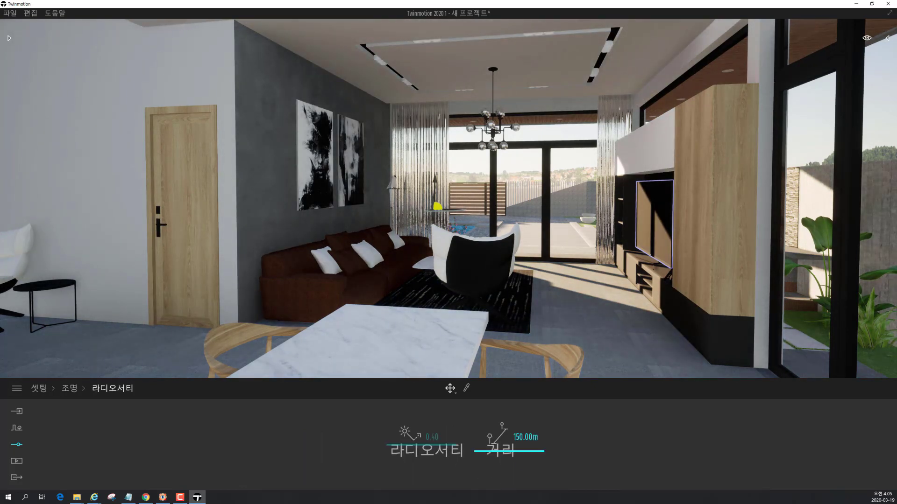
{"action": "mouse_move", "coordinate": [404, 443]}
{"action": "left_mouse_down"}
{"action": "mouse_move", "coordinate": [406, 461]}
{"action": "mouse_move", "coordinate": [406, 420]}
{"action": "mouse_move", "coordinate": [409, 444]}
{"action": "left_mouse_up"}
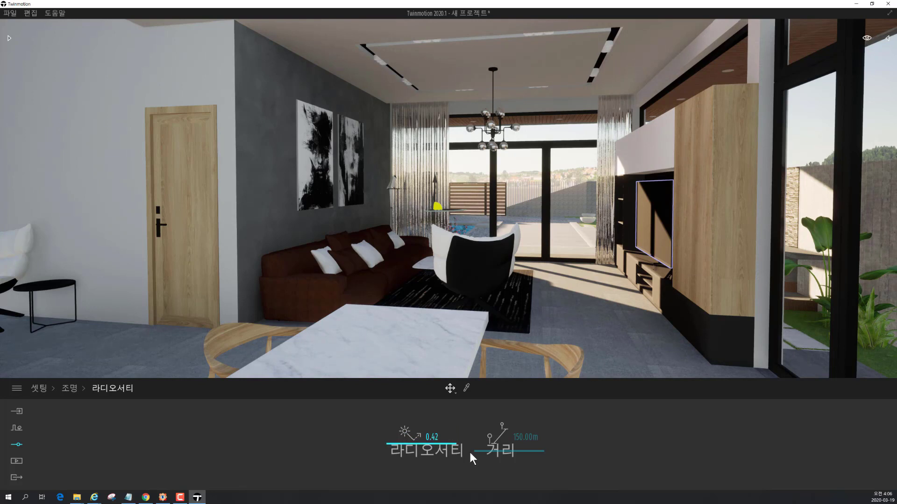
Set the radiosity distance (거리) to 200 m.
{"action": "mouse_move", "coordinate": [483, 452]}
{"action": "left_mouse_down"}
{"action": "mouse_move", "coordinate": [484, 424]}
{"action": "mouse_move", "coordinate": [488, 446]}
{"action": "left_mouse_up"}
{"action": "left_click", "coordinate": [525, 439]}
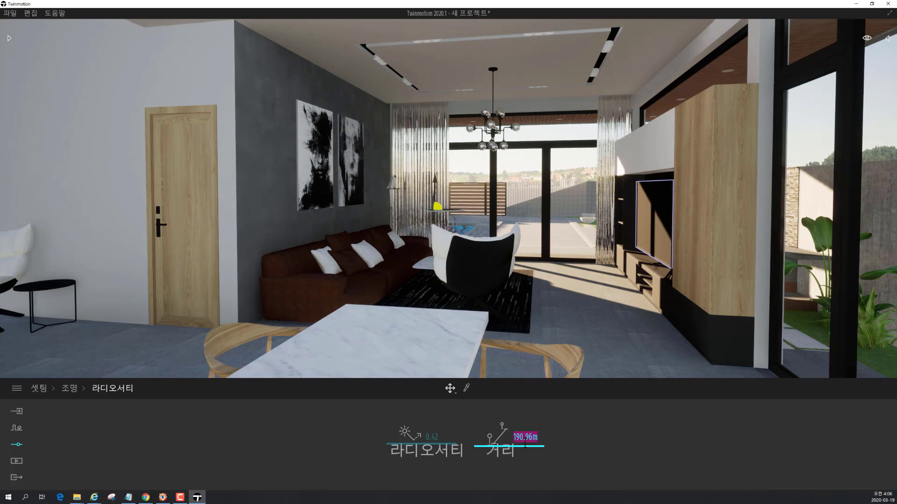
{"action": "key", "text": "Return"}
{"action": "left_click", "coordinate": [521, 439]}
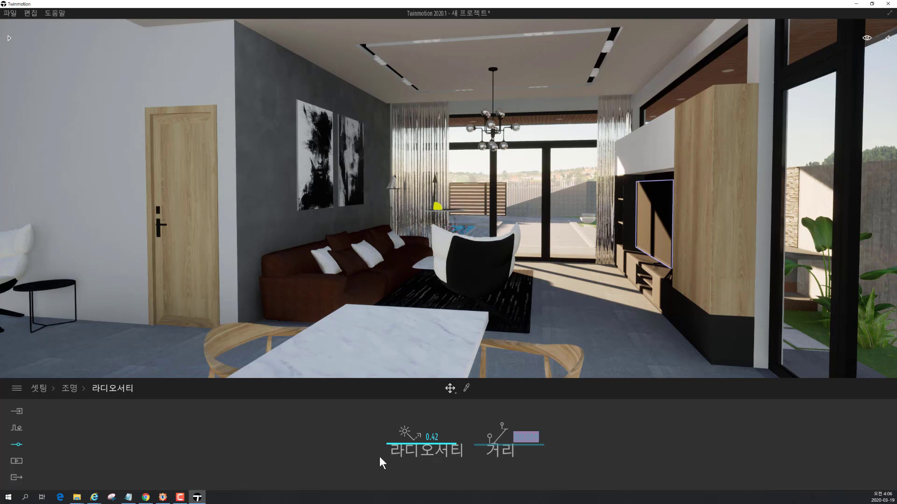
Set the radiosity intensity to 0.54 and return to the main lighting settings.
{"action": "left_click", "coordinate": [442, 437]}
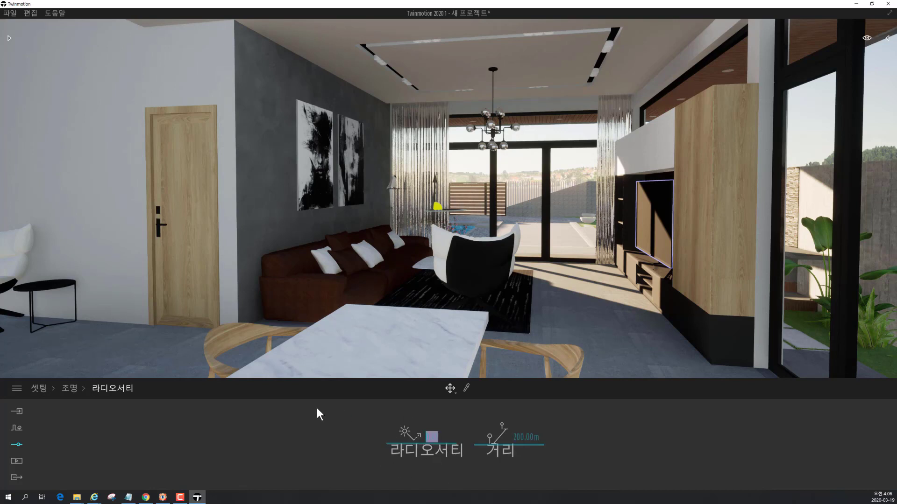
{"action": "type", "text": "1.5"}
{"action": "key", "text": "Return"}
{"action": "left_click_drag", "start_coordinate": [412, 435], "coordinate": [378, 449]}
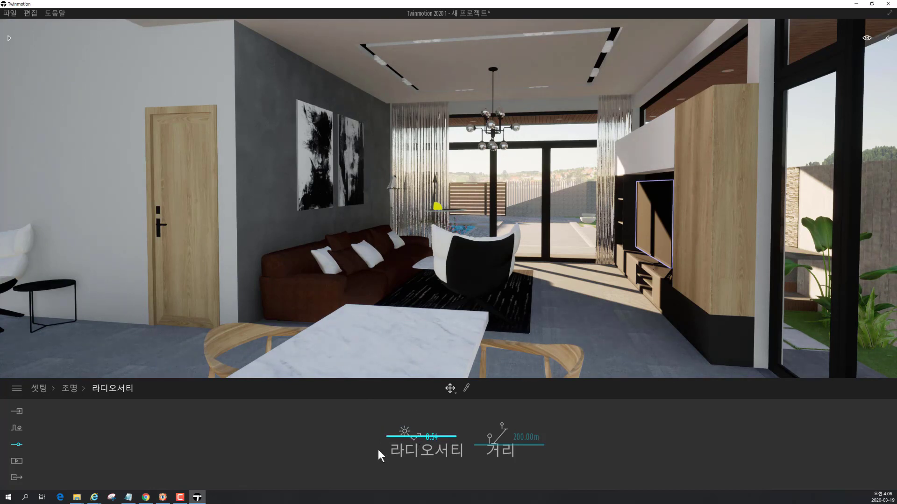
{"action": "left_click", "coordinate": [70, 388]}
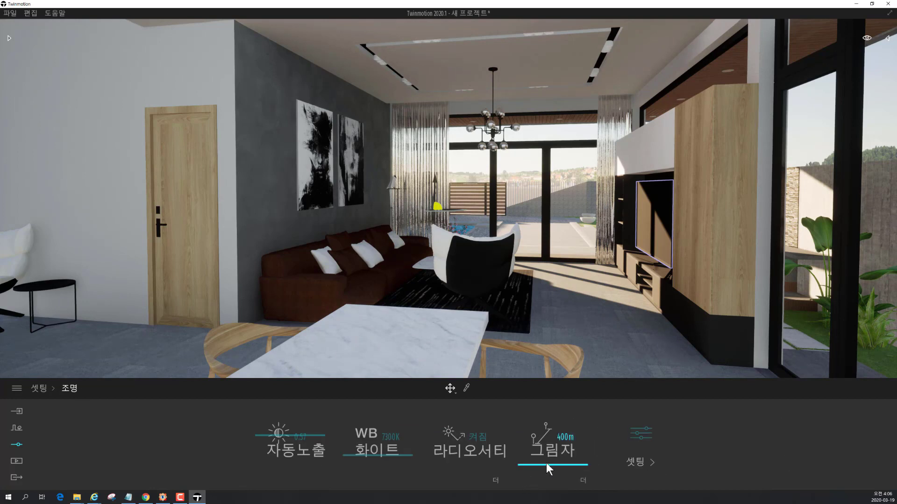
Try a long shadow distance of about 1097 m, and a very short one of 10 m.
{"action": "left_click_drag", "start_coordinate": [543, 463], "coordinate": [549, 455]}
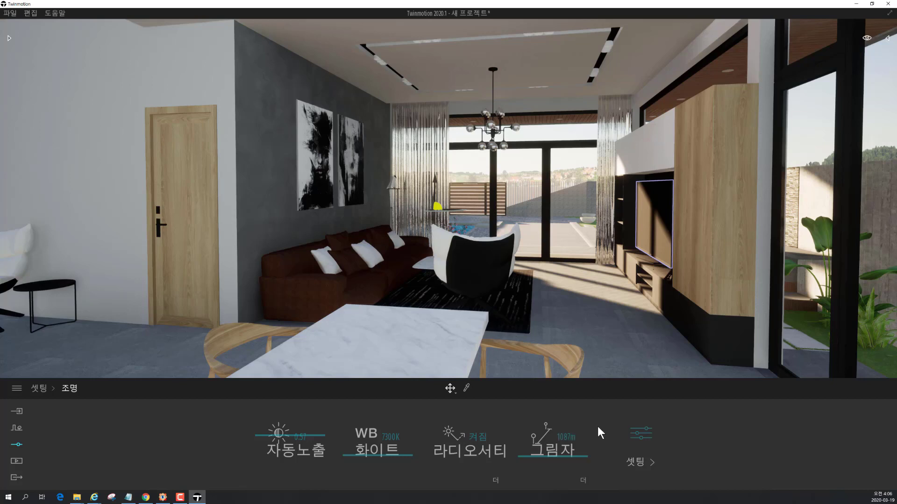
{"action": "mouse_move", "coordinate": [539, 455]}
{"action": "left_mouse_down"}
{"action": "mouse_move", "coordinate": [538, 424]}
{"action": "mouse_move", "coordinate": [538, 468]}
{"action": "left_mouse_up"}
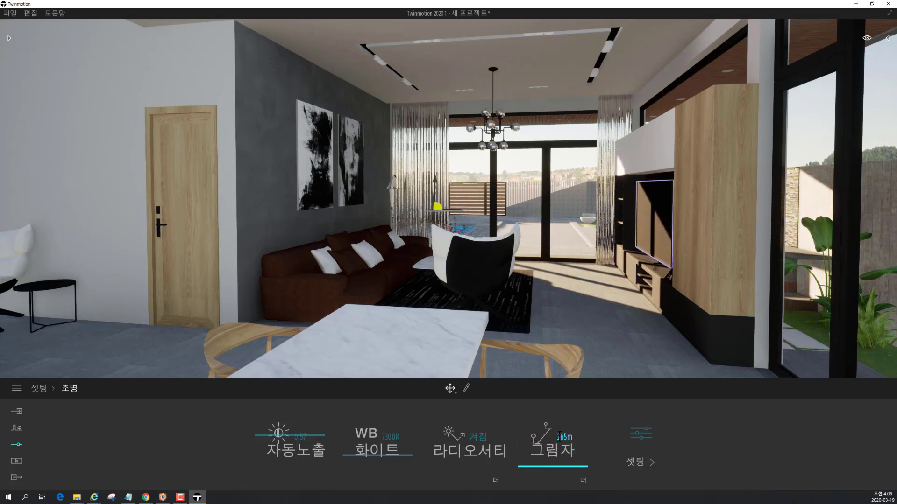
{"action": "left_click", "coordinate": [559, 436]}
{"action": "type", "text": "10"}
{"action": "key", "text": "Return"}
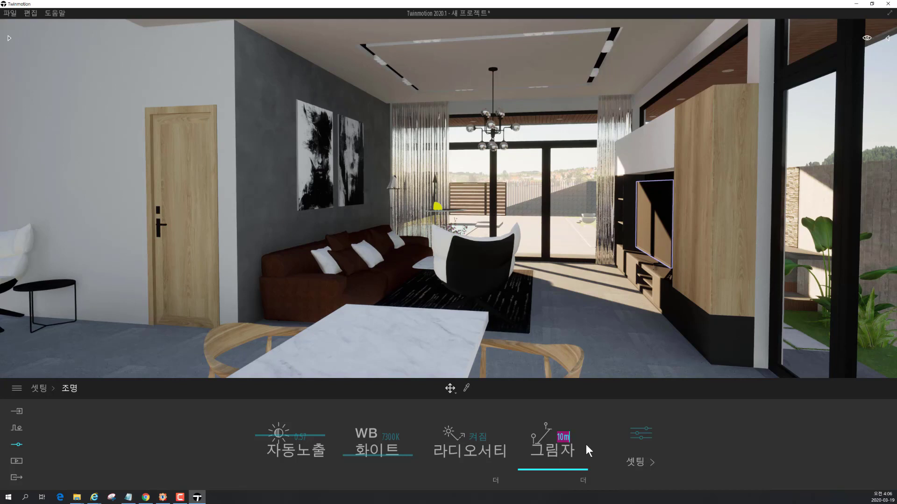
Test shadow distances of 150 m and 1000 m, and settle on about 662 m.
{"action": "type", "text": "150"}
{"action": "key", "text": "Return"}
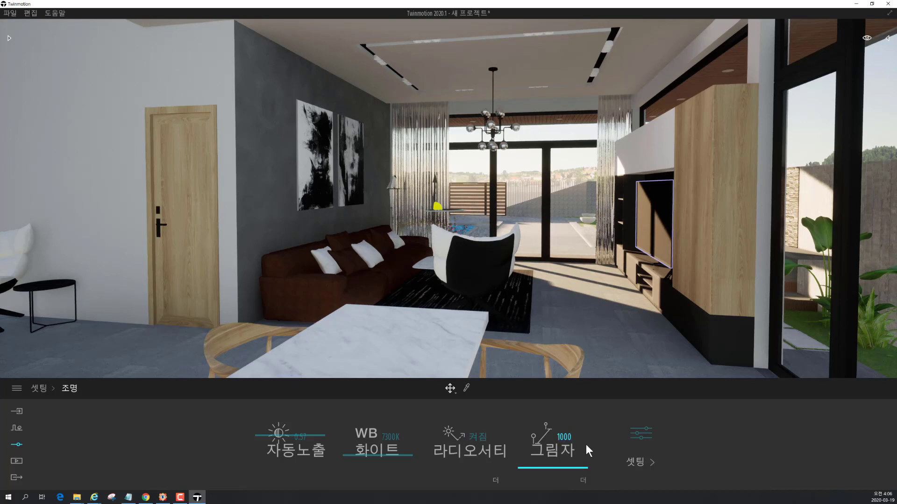
{"action": "key", "text": "Return"}
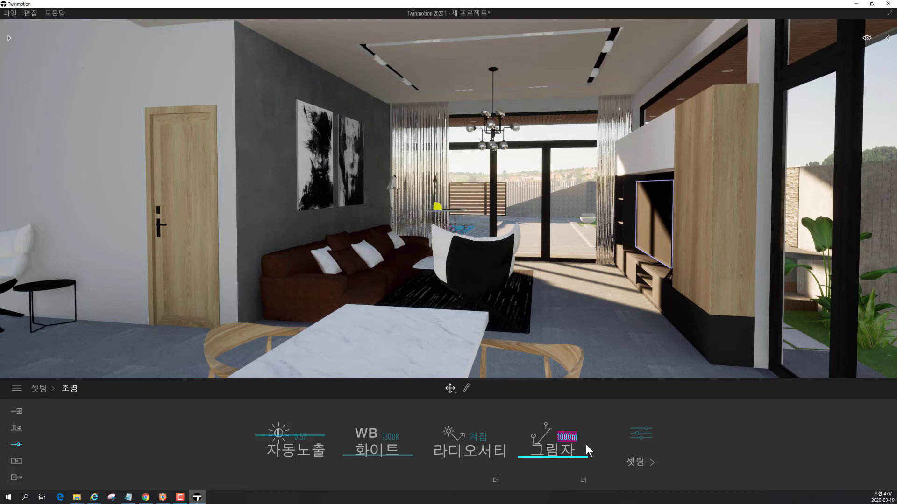
{"action": "left_click_drag", "start_coordinate": [537, 457], "coordinate": [535, 464]}
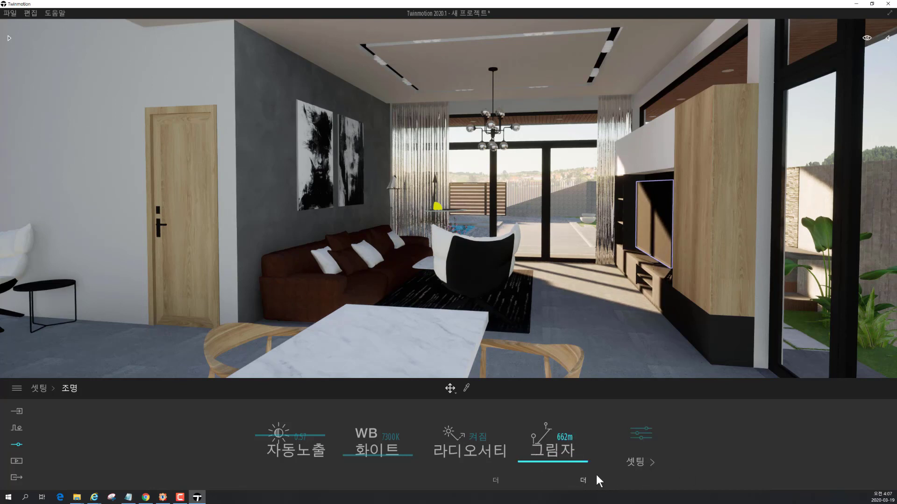
Raise the shadow area (그림자영역) value to 0.37 in the additional shadow options.
{"action": "left_click", "coordinate": [584, 480]}
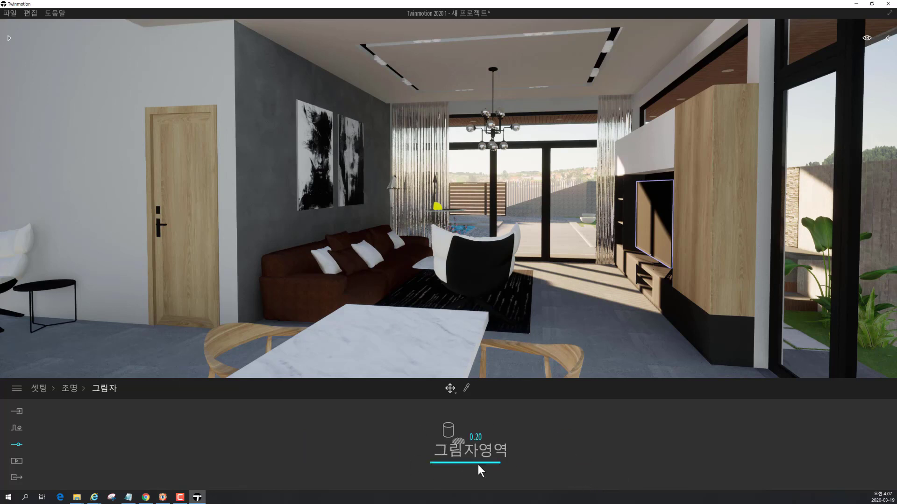
{"action": "mouse_move", "coordinate": [449, 461]}
{"action": "left_mouse_down"}
{"action": "mouse_move", "coordinate": [446, 427]}
{"action": "mouse_move", "coordinate": [442, 455]}
{"action": "left_mouse_up"}
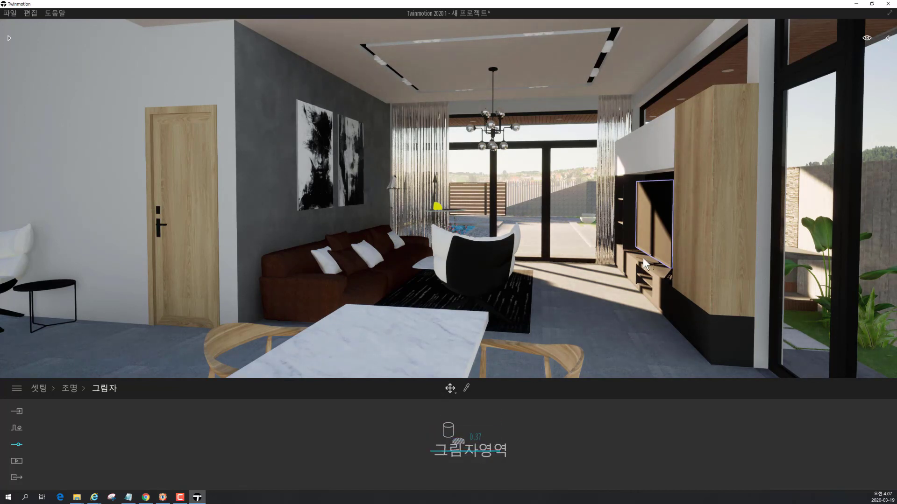
{"action": "left_click", "coordinate": [70, 389]}
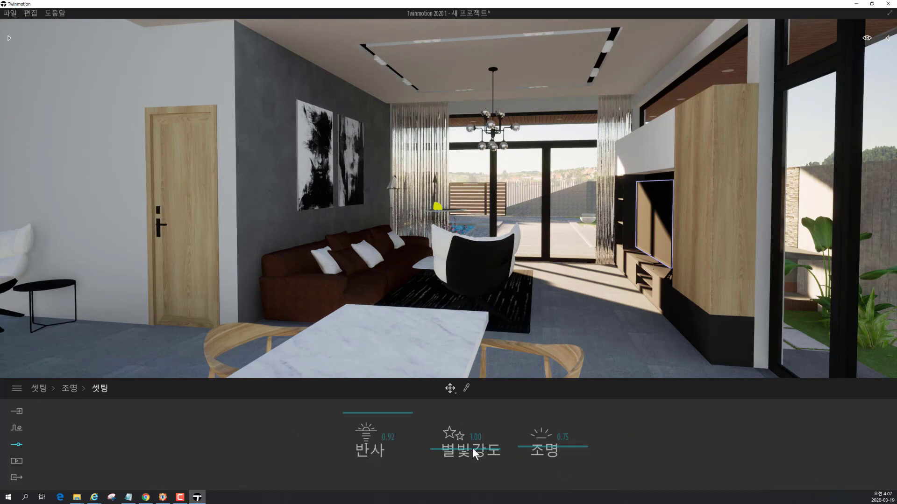
Lower the reflection (반사) to 0.85 and slightly reduce the ambient lighting (조명) in the additional lighting options.
{"action": "mouse_move", "coordinate": [357, 414]}
{"action": "left_mouse_down"}
{"action": "mouse_move", "coordinate": [359, 428]}
{"action": "mouse_move", "coordinate": [355, 397]}
{"action": "mouse_move", "coordinate": [356, 426]}
{"action": "mouse_move", "coordinate": [359, 416]}
{"action": "left_mouse_up"}
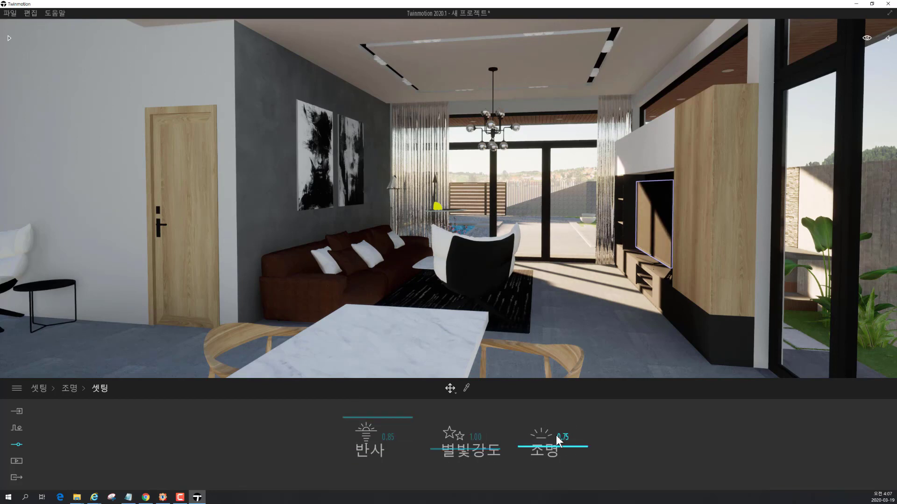
{"action": "mouse_move", "coordinate": [523, 447]}
{"action": "left_mouse_down"}
{"action": "mouse_move", "coordinate": [535, 418]}
{"action": "mouse_move", "coordinate": [533, 451]}
{"action": "left_mouse_up"}
{"action": "left_click", "coordinate": [73, 390]}
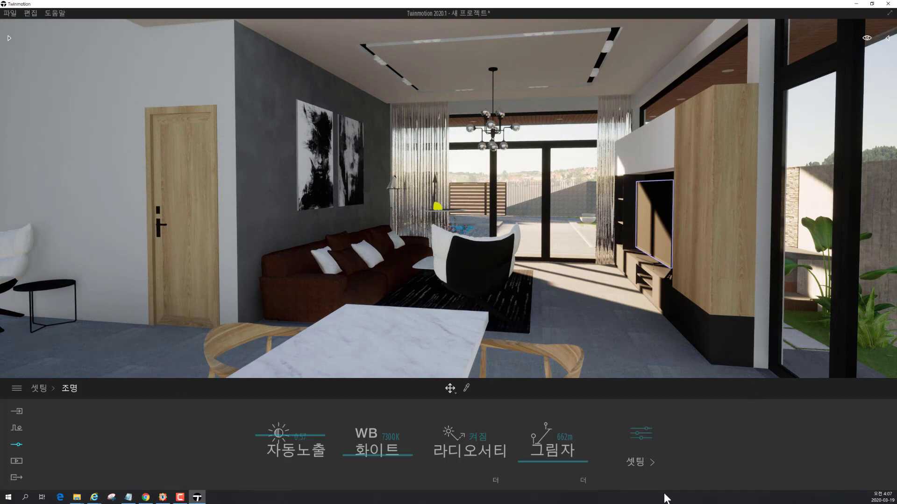
In the camera settings, lower the vignetting to 39% and test perspective correction (원근조정) on and off.
{"action": "left_click", "coordinate": [43, 391]}
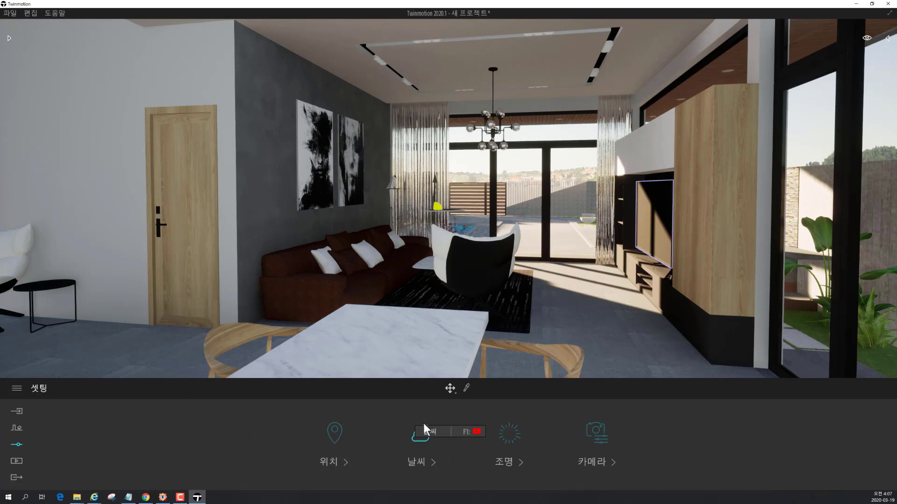
{"action": "left_click", "coordinate": [606, 464]}
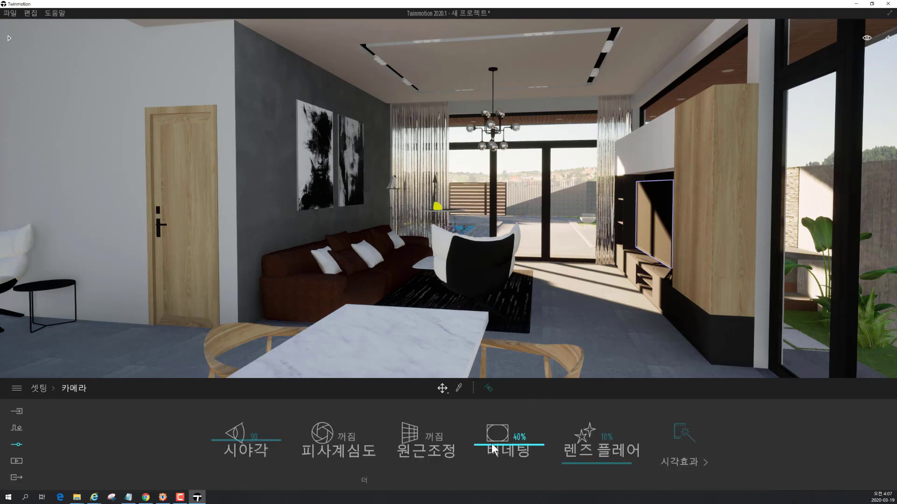
{"action": "mouse_move", "coordinate": [491, 449]}
{"action": "left_mouse_down"}
{"action": "mouse_move", "coordinate": [493, 432]}
{"action": "mouse_move", "coordinate": [495, 446]}
{"action": "left_mouse_up"}
{"action": "left_click", "coordinate": [432, 441]}
{"action": "left_click", "coordinate": [431, 434]}
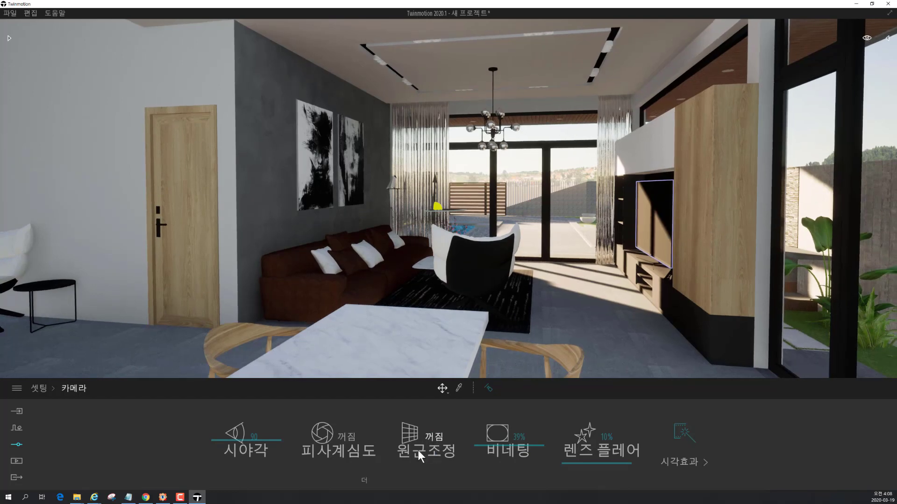
Widen the camera's field of view to 97 and enable depth of field, showing its detailed options.
{"action": "mouse_move", "coordinate": [234, 444]}
{"action": "left_mouse_down"}
{"action": "mouse_move", "coordinate": [232, 430]}
{"action": "mouse_move", "coordinate": [234, 442]}
{"action": "left_mouse_up"}
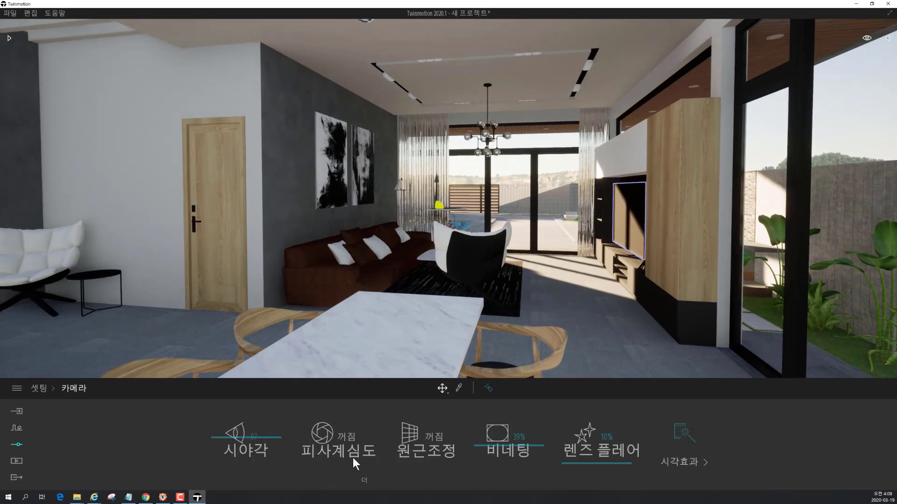
{"action": "left_click", "coordinate": [345, 438]}
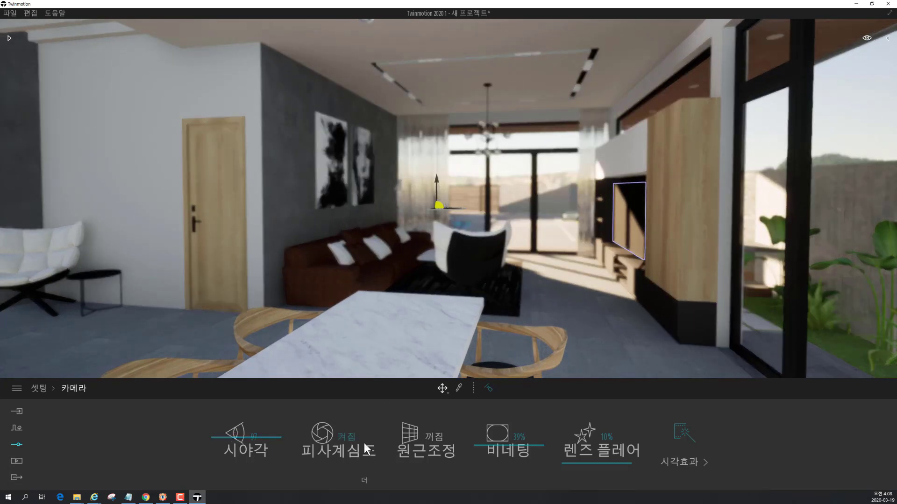
{"action": "left_click", "coordinate": [365, 482]}
Try depth-of-field focus distances of about 173 m, 162 m and 45.55 m with the aperture at its lowest, 1.0.
{"action": "mouse_move", "coordinate": [344, 461]}
{"action": "left_mouse_down"}
{"action": "mouse_move", "coordinate": [346, 468]}
{"action": "mouse_move", "coordinate": [354, 461]}
{"action": "left_mouse_up"}
{"action": "left_click", "coordinate": [351, 437]}
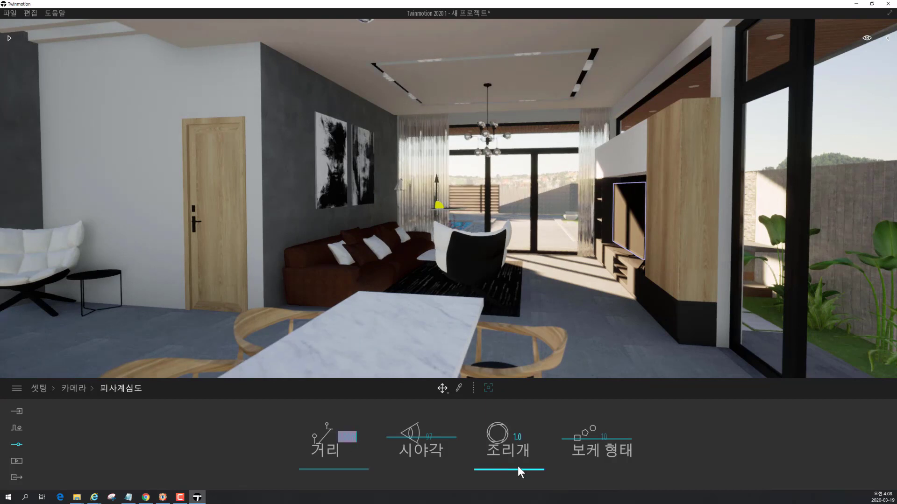
{"action": "left_click", "coordinate": [357, 448]}
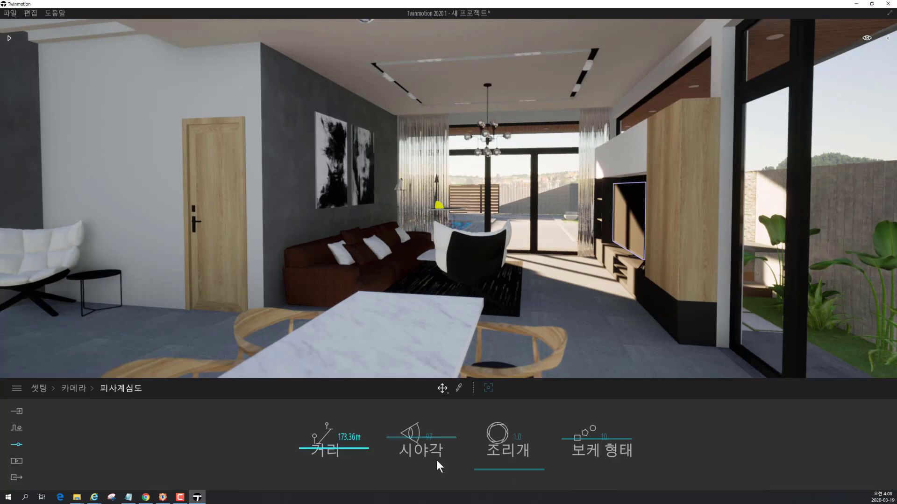
{"action": "left_click_drag", "start_coordinate": [313, 447], "coordinate": [311, 450]}
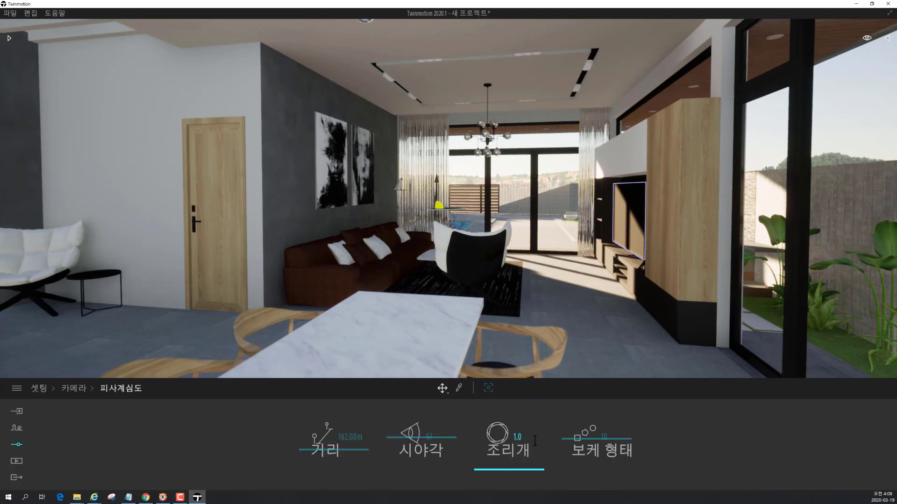
{"action": "mouse_move", "coordinate": [499, 468]}
{"action": "left_mouse_down"}
{"action": "mouse_move", "coordinate": [502, 436]}
{"action": "mouse_move", "coordinate": [496, 476]}
{"action": "left_mouse_up"}
{"action": "left_click_drag", "start_coordinate": [325, 448], "coordinate": [332, 465]}
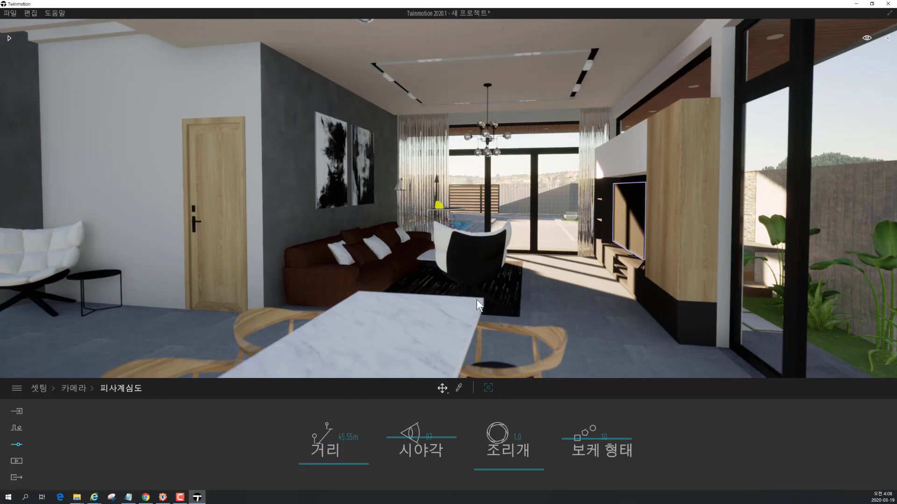
Try setting the depth-of-field focus by picking different objects in the living room with the autofocus tool.
{"action": "left_click", "coordinate": [488, 389]}
{"action": "left_click", "coordinate": [416, 330]}
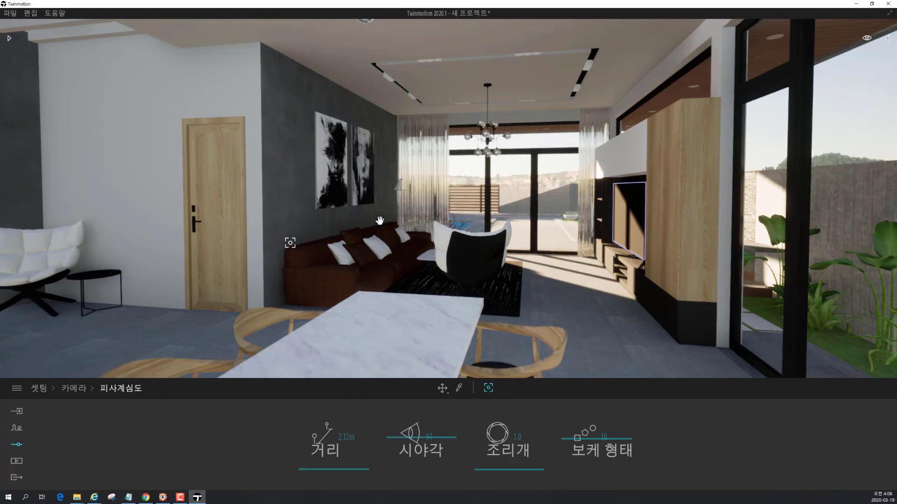
{"action": "left_click", "coordinate": [445, 232]}
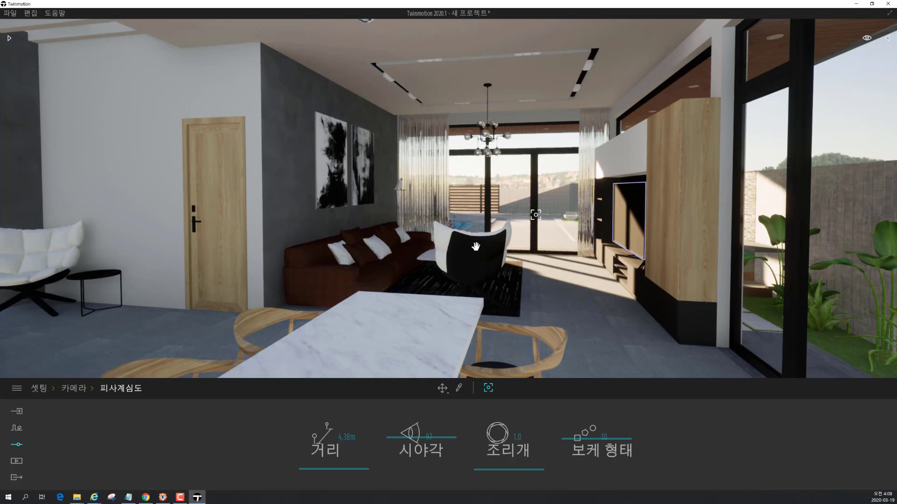
Try manual focus distances (거리) of about 22.82 m and 5.78 m, followed by entered values of 0.6 and 1.5.
{"action": "mouse_move", "coordinate": [328, 469]}
{"action": "left_mouse_down"}
{"action": "mouse_move", "coordinate": [330, 440]}
{"action": "mouse_move", "coordinate": [330, 467]}
{"action": "left_mouse_up"}
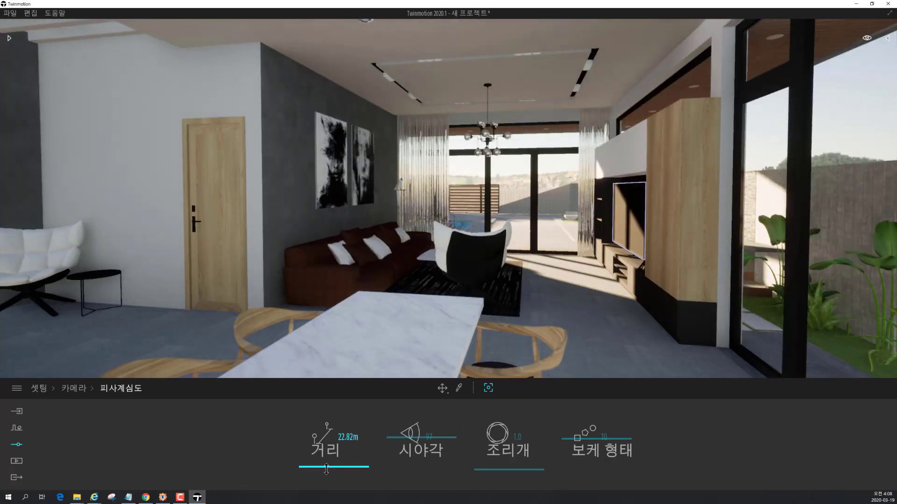
{"action": "left_click", "coordinate": [345, 435]}
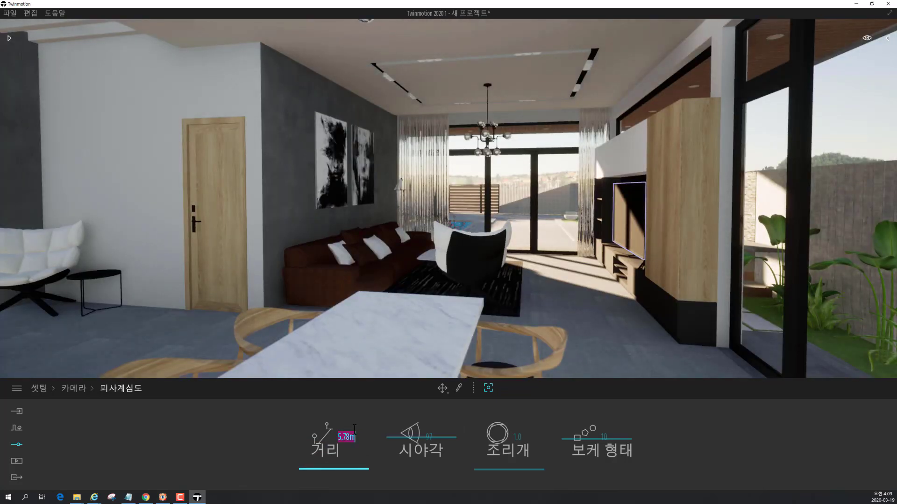
{"action": "type", "text": "0.6"}
{"action": "key", "text": "Return"}
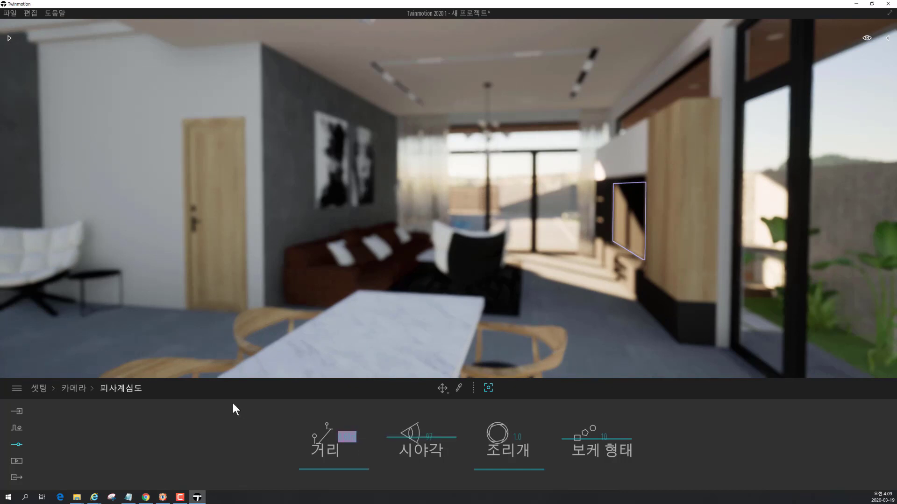
{"action": "type", "text": "1.5"}
{"action": "key", "text": "Return"}
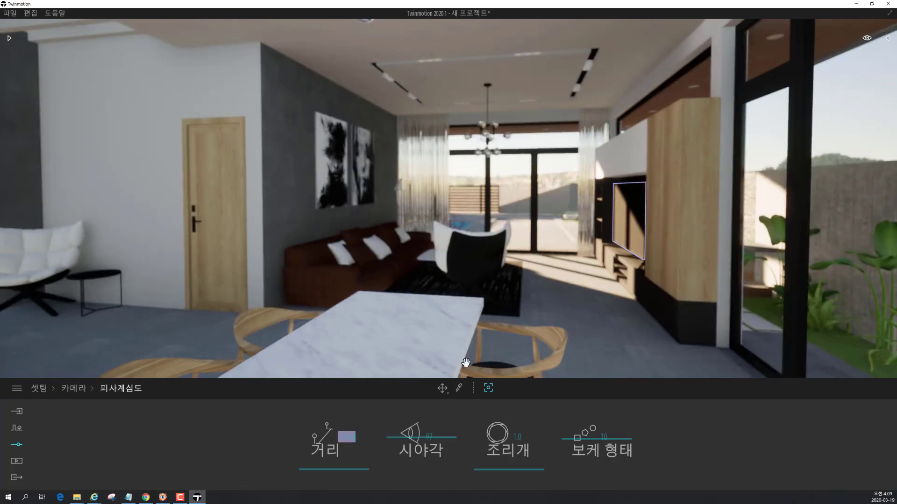
Refocus the depth of field with the autofocus tool on several living-room points, finishing on the background near the floor lamp.
{"action": "left_click", "coordinate": [488, 389]}
{"action": "left_click", "coordinate": [442, 228]}
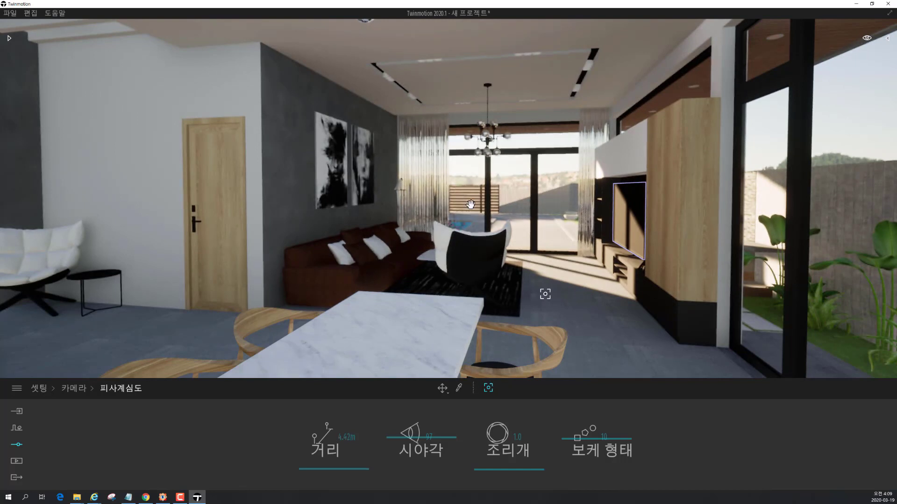
{"action": "left_click", "coordinate": [396, 230]}
{"action": "left_click", "coordinate": [443, 180]}
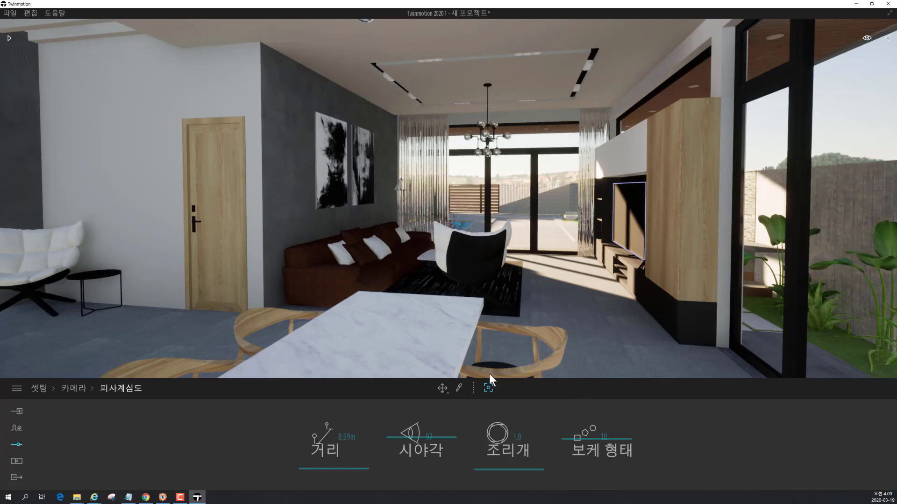
Sample the marble tabletop's material with the material picker and return to the scene settings.
{"action": "left_click", "coordinate": [460, 388]}
{"action": "left_click", "coordinate": [441, 343]}
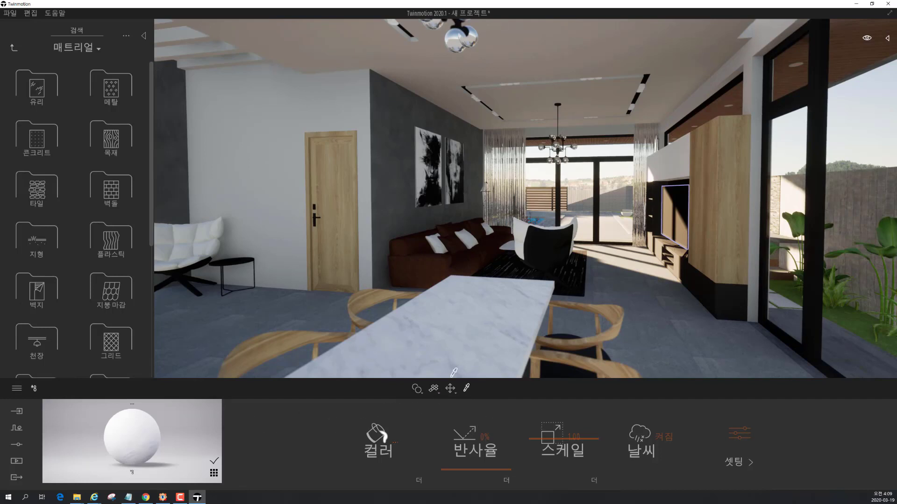
{"action": "left_click", "coordinate": [16, 388]}
{"action": "left_click", "coordinate": [16, 442]}
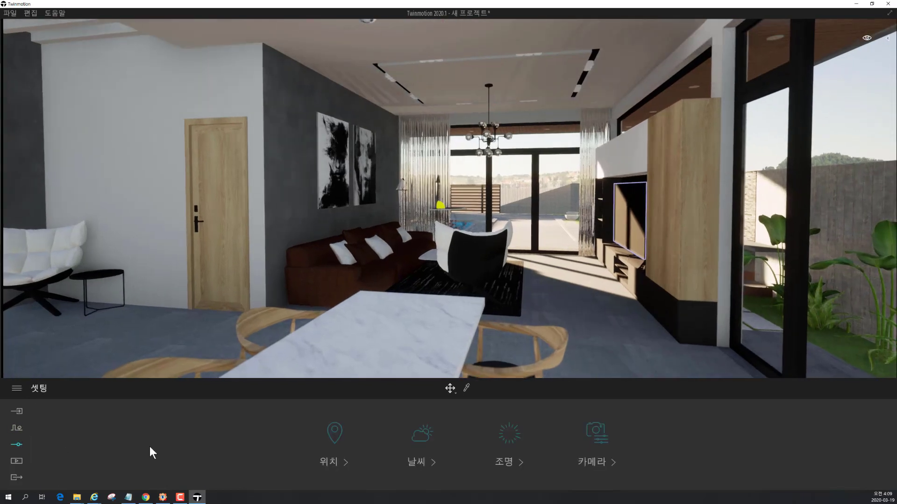
Turn on perspective correction (원근조정) for the camera and raise the lens flare (렌즈 플레어) to 18%.
{"action": "left_click", "coordinate": [603, 441]}
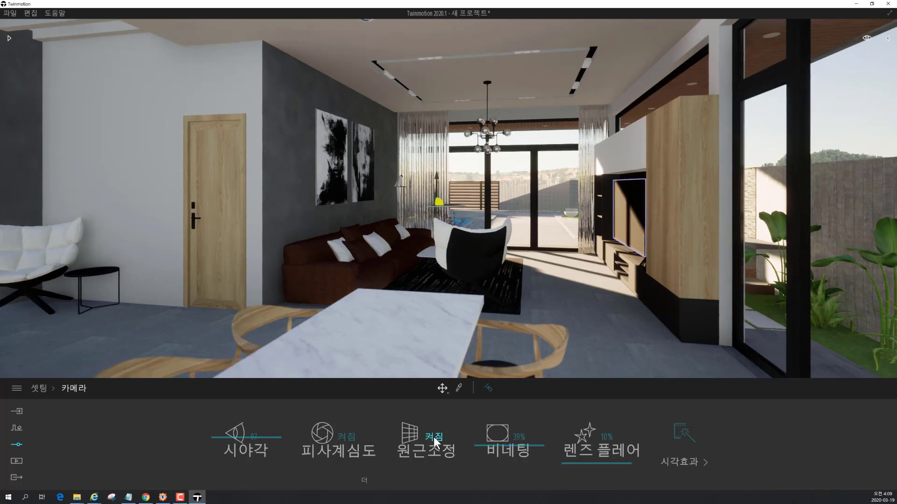
{"action": "left_click", "coordinate": [437, 443]}
{"action": "left_click_drag", "start_coordinate": [568, 462], "coordinate": [571, 452]}
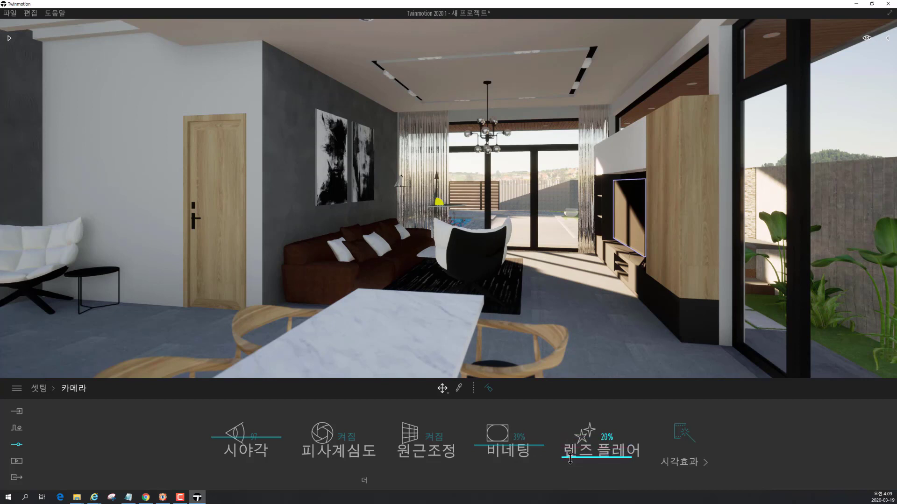
{"action": "left_click", "coordinate": [681, 463]}
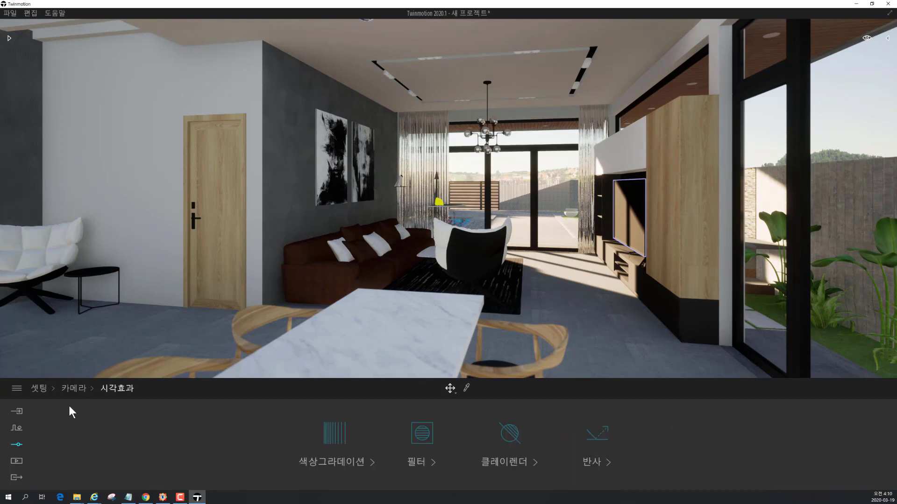
{"action": "left_click", "coordinate": [74, 389]}
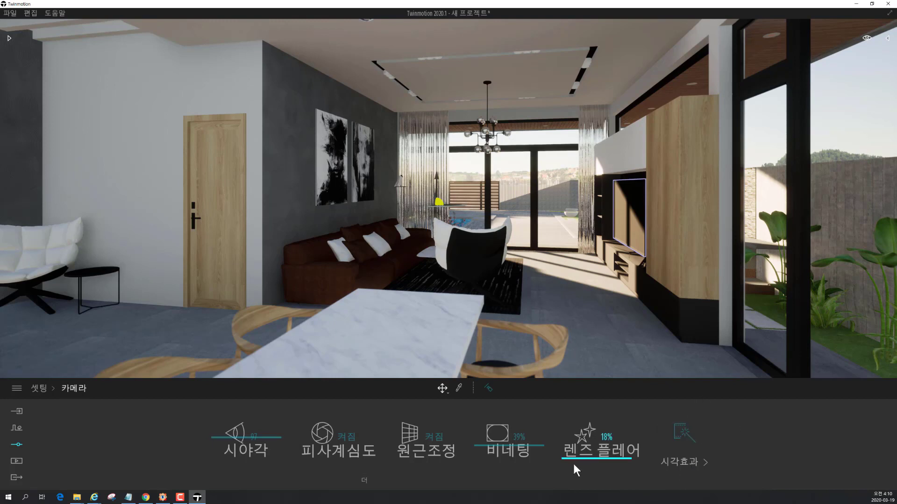
Review the filter types in the camera's visual effects (시각효과) and keep the filter set to none (아니오).
{"action": "left_click", "coordinate": [688, 443]}
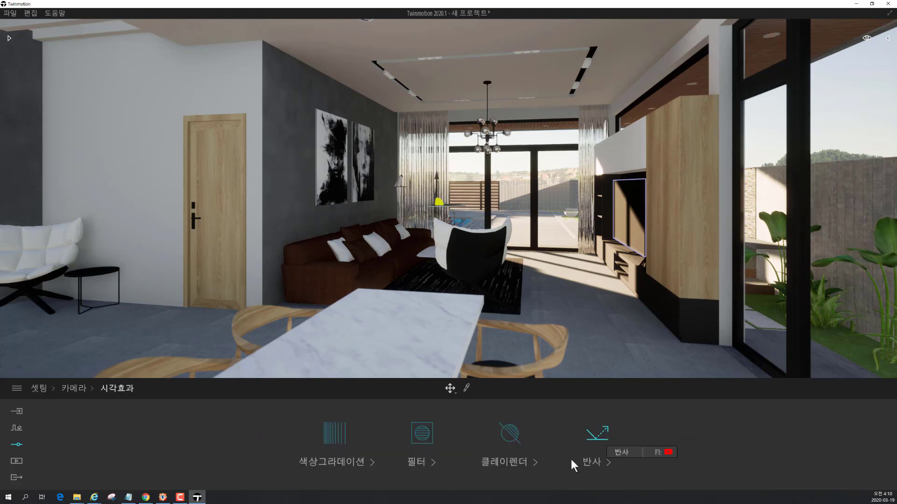
{"action": "left_click", "coordinate": [426, 434]}
{"action": "left_click", "coordinate": [470, 444]}
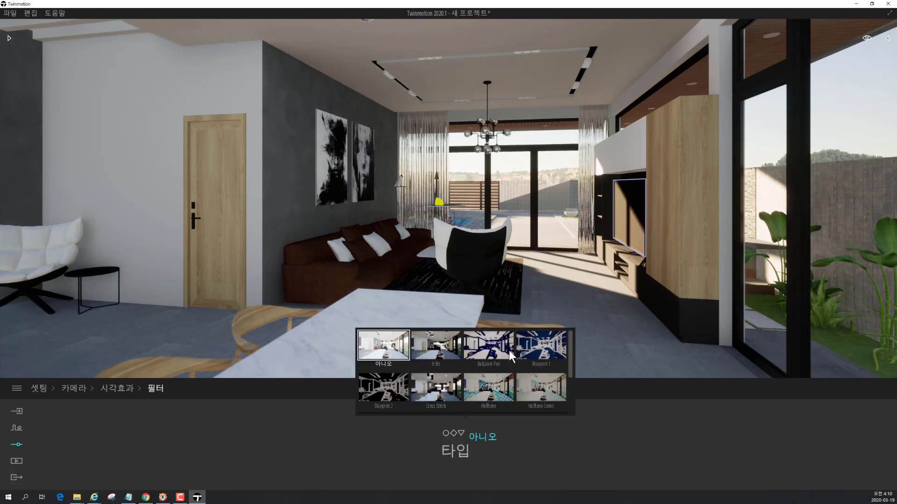
{"action": "left_click", "coordinate": [371, 350]}
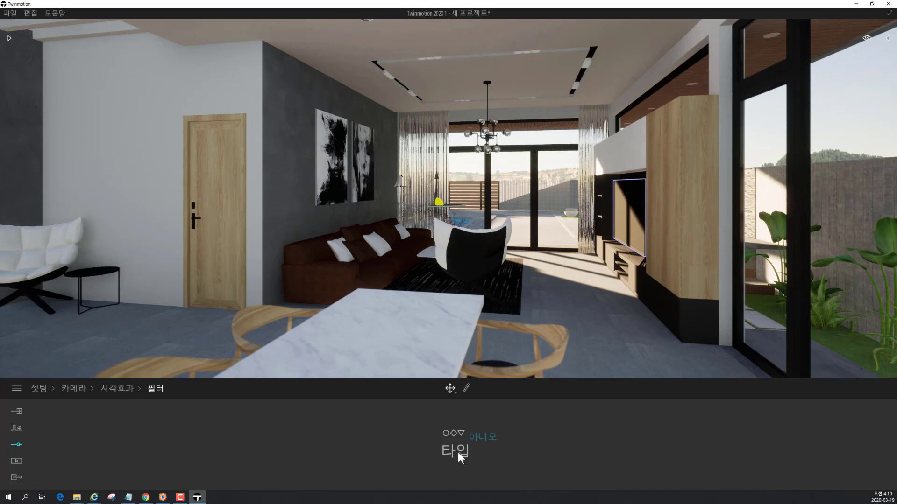
{"action": "left_click", "coordinate": [120, 389]}
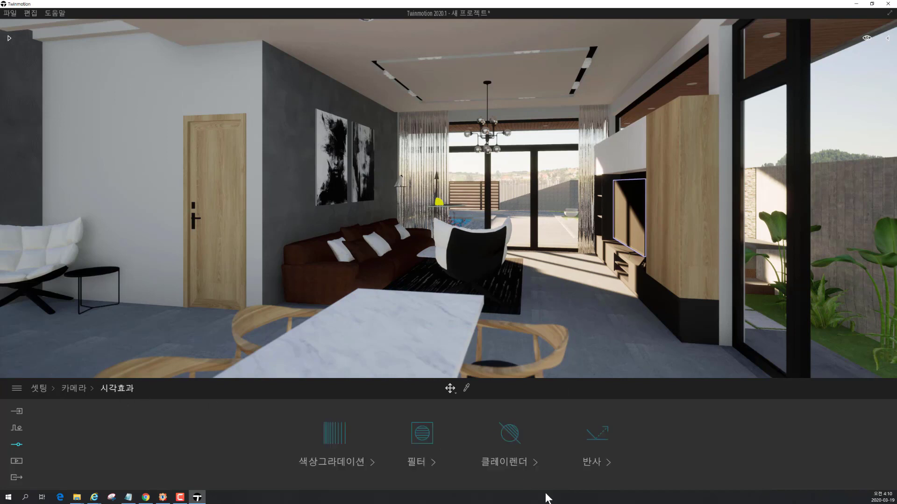
Toggle the SSR reflection in the visual effects, leave it on, and return to the camera settings.
{"action": "left_click", "coordinate": [598, 443]}
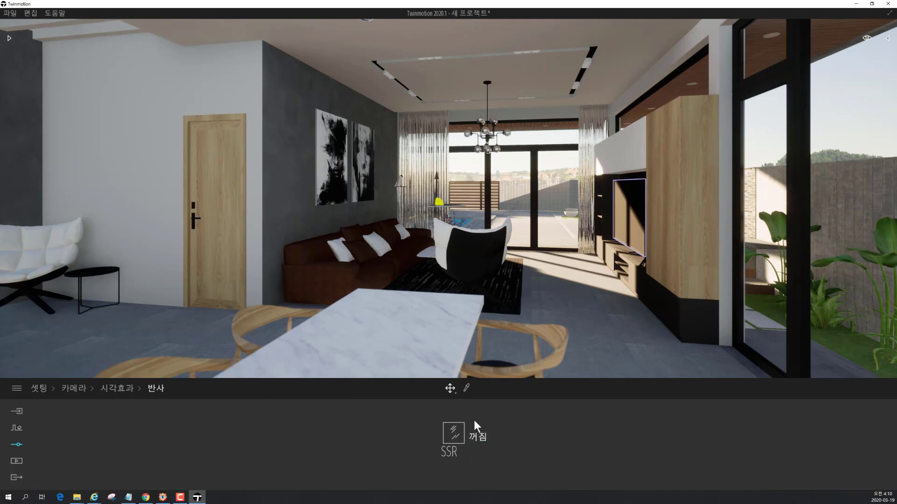
{"action": "left_click", "coordinate": [453, 436]}
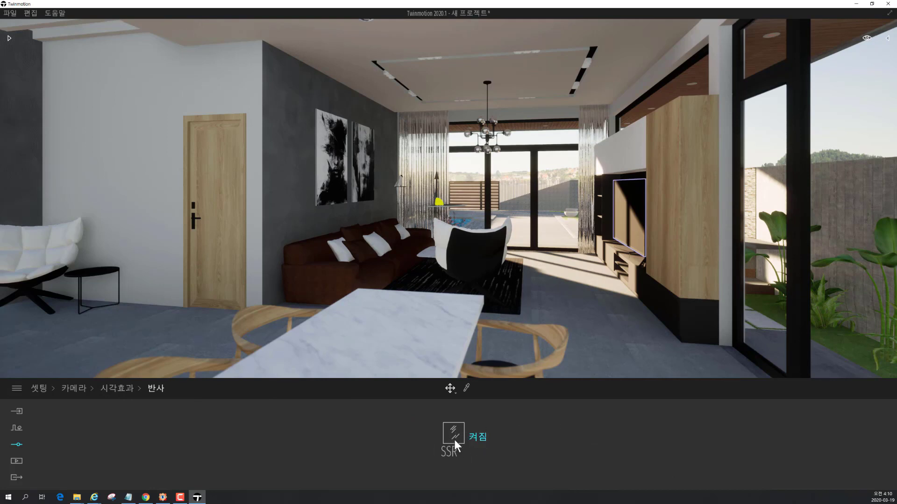
{"action": "left_click", "coordinate": [112, 388]}
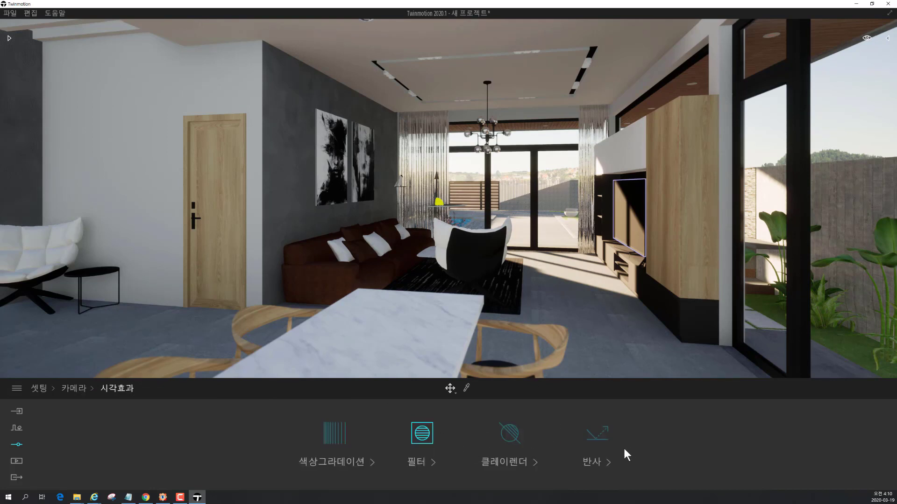
{"action": "left_click", "coordinate": [97, 387]}
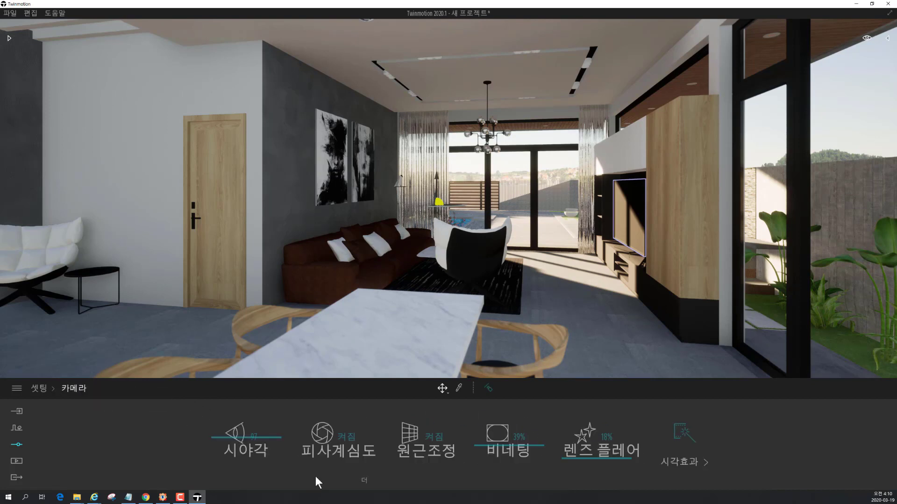
Return to the main scene settings and check the scene's object list before closing it.
{"action": "left_click", "coordinate": [40, 388]}
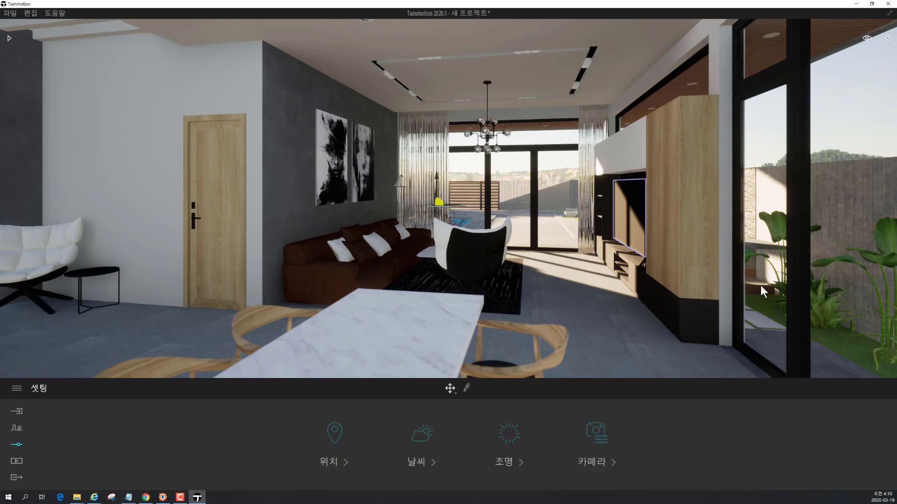
{"action": "right_click_drag", "start_coordinate": [629, 215], "coordinate": [620, 295]}
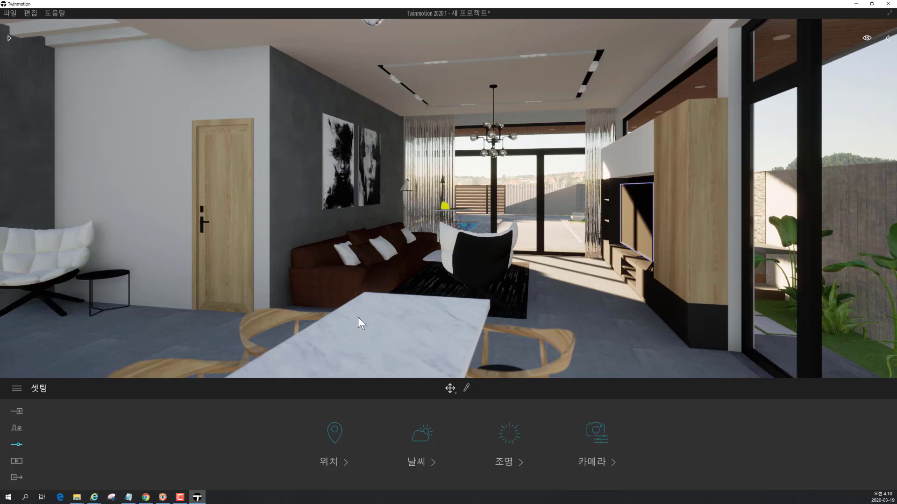
{"action": "left_click", "coordinate": [886, 38]}
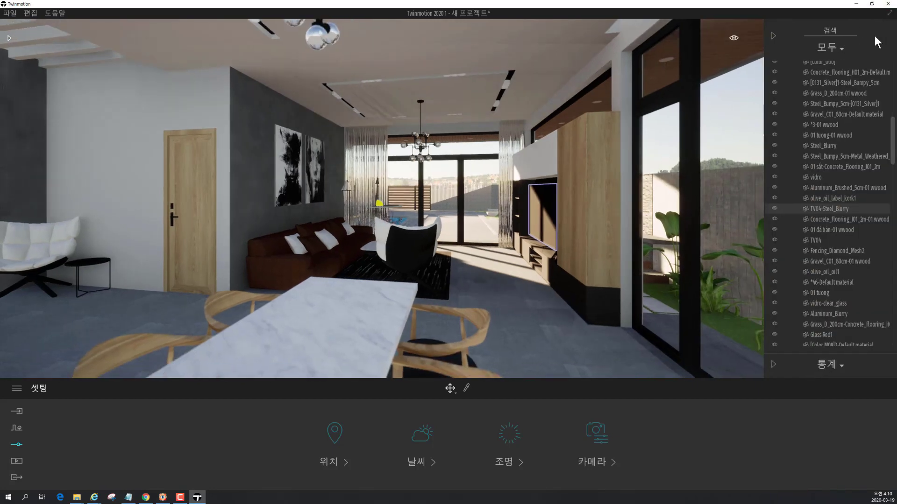
{"action": "left_click", "coordinate": [776, 37]}
{"action": "mouse_move", "coordinate": [863, 41]}
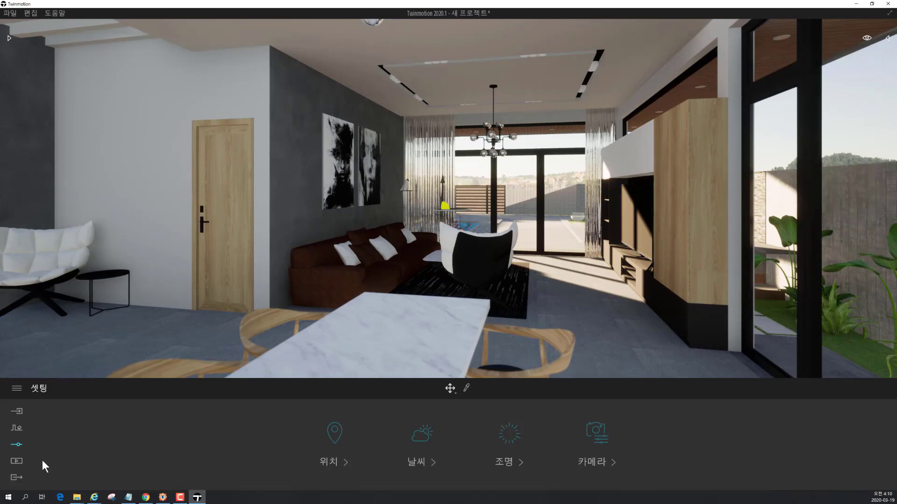
Create a first media image (이미지) from the current living-room view.
{"action": "left_click", "coordinate": [17, 461]}
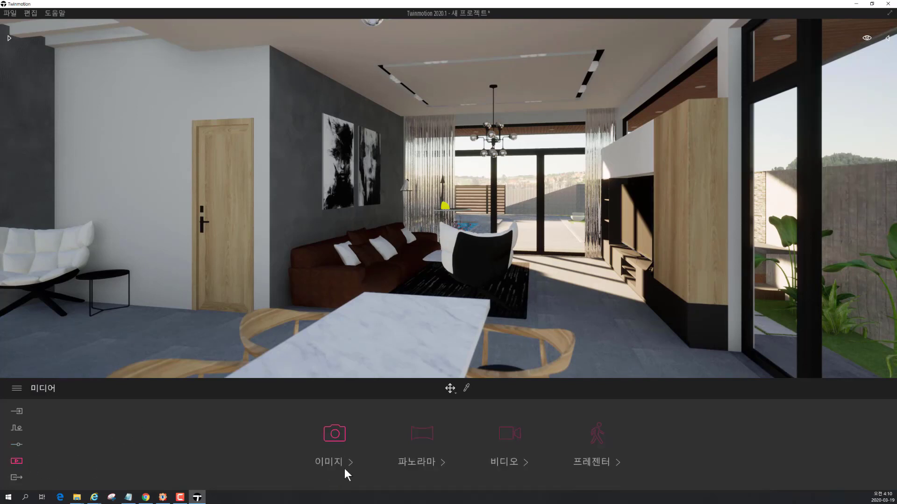
{"action": "left_click", "coordinate": [338, 441]}
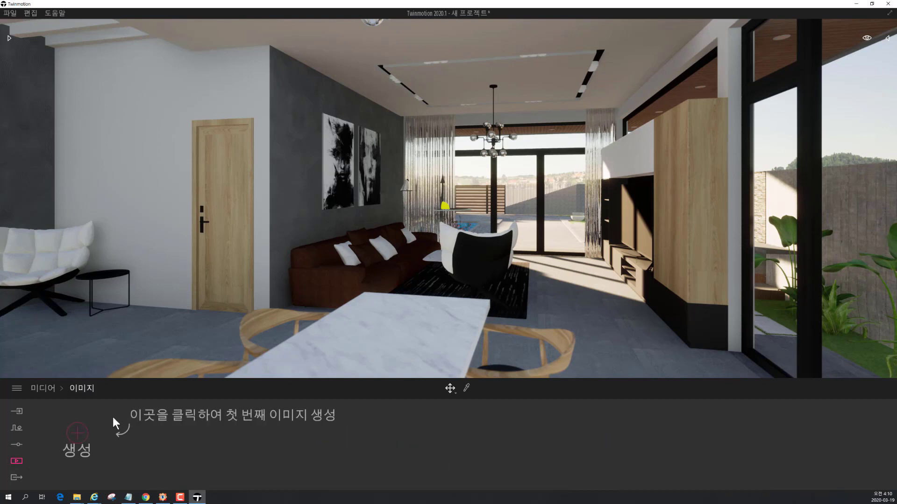
{"action": "left_click", "coordinate": [77, 433]}
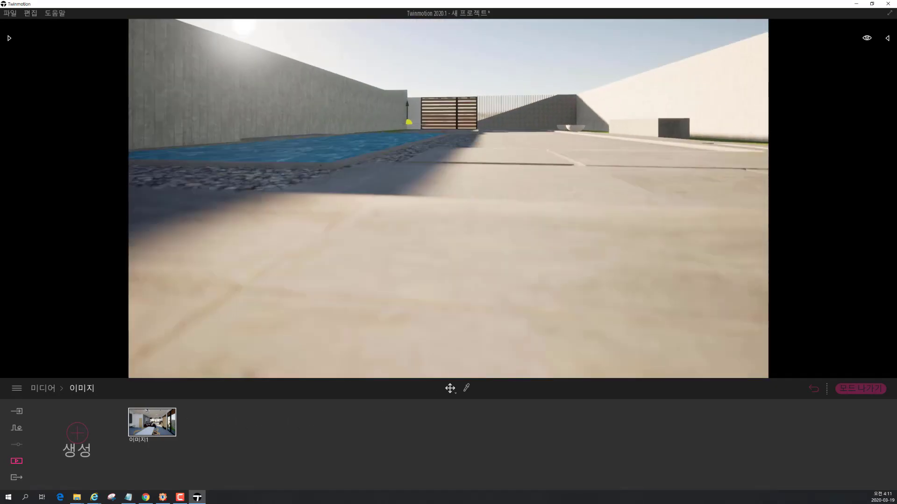
Create a second media image from an exterior view of the house front with the pool, paving and lawn.
{"action": "mouse_move", "coordinate": [528, 172]}
{"action": "right_mouse_down"}
{"action": "mouse_move", "coordinate": [462, 170]}
{"action": "mouse_move", "coordinate": [527, 171]}
{"action": "right_mouse_up"}
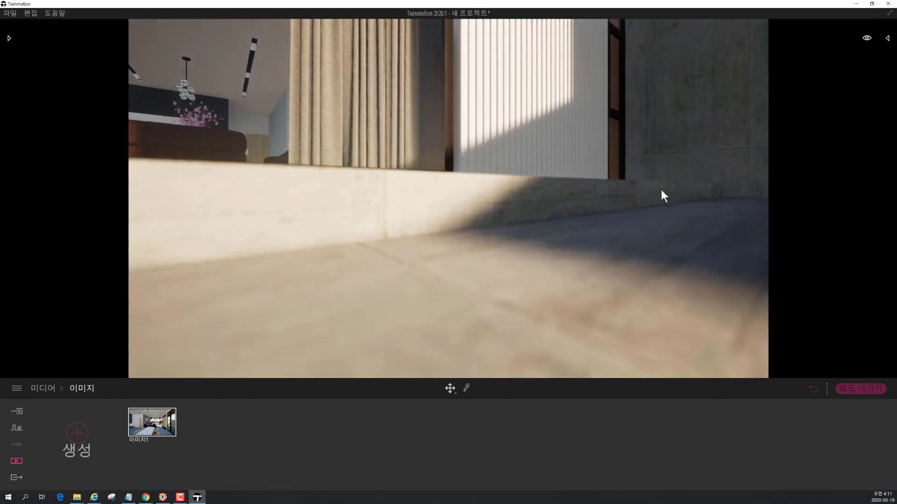
{"action": "middle_click_drag", "start_coordinate": [661, 190], "coordinate": [667, 200]}
{"action": "right_click_drag", "start_coordinate": [667, 201], "coordinate": [670, 207]}
{"action": "scroll", "coordinate": [670, 207], "scroll_direction": "down", "scroll_amount": 3}
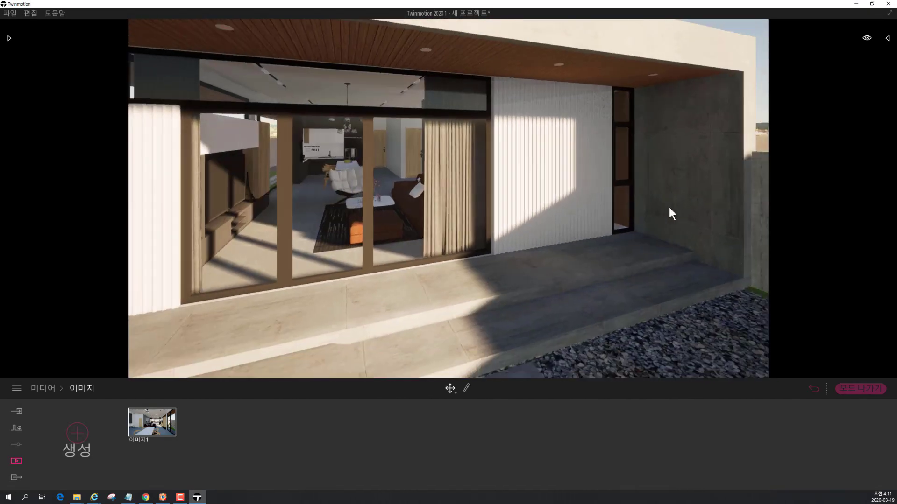
{"action": "middle_click_drag", "start_coordinate": [669, 207], "coordinate": [754, 231]}
{"action": "scroll", "coordinate": [715, 213], "scroll_direction": "down", "scroll_amount": 4}
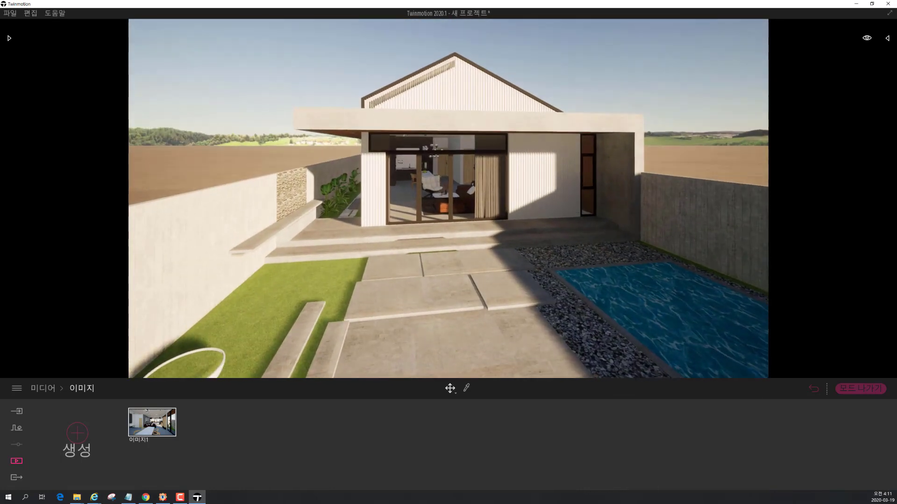
{"action": "right_click_drag", "start_coordinate": [755, 231], "coordinate": [734, 238]}
{"action": "scroll", "coordinate": [731, 240], "scroll_direction": "down", "scroll_amount": 1}
{"action": "scroll", "coordinate": [695, 260], "scroll_direction": "down", "scroll_amount": 1}
{"action": "right_click_drag", "start_coordinate": [680, 256], "coordinate": [679, 251]}
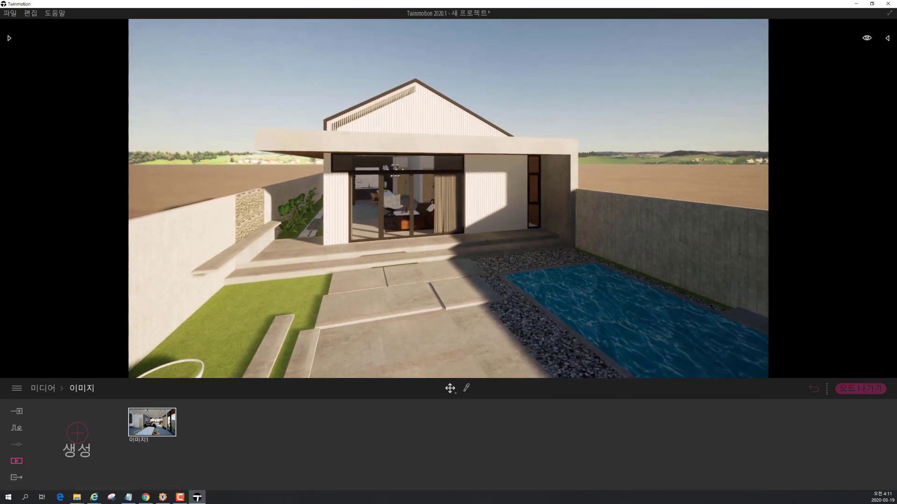
{"action": "right_click_drag", "start_coordinate": [552, 276], "coordinate": [553, 268]}
{"action": "left_click", "coordinate": [88, 429]}
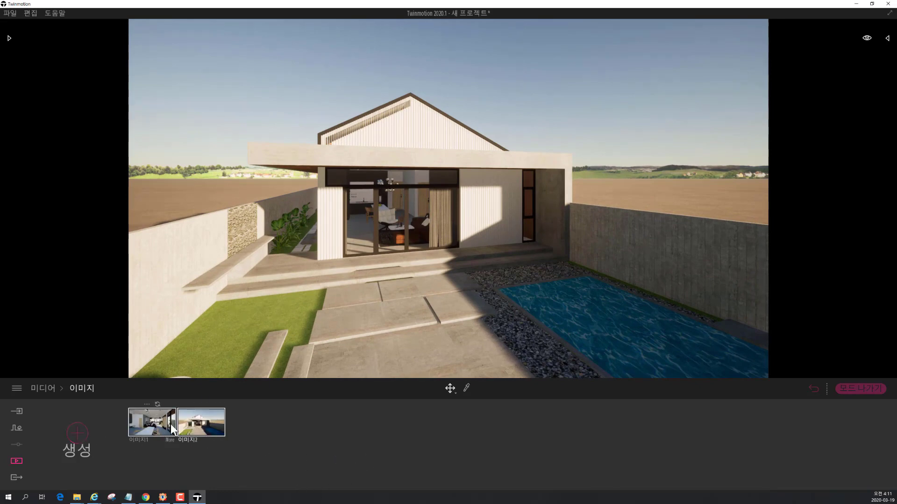
Compare the two saved images by switching back and forth between the interior and exterior views, ending on the exterior.
{"action": "left_click", "coordinate": [170, 424]}
{"action": "left_click", "coordinate": [192, 427]}
{"action": "left_click", "coordinate": [145, 430]}
{"action": "left_click", "coordinate": [189, 430]}
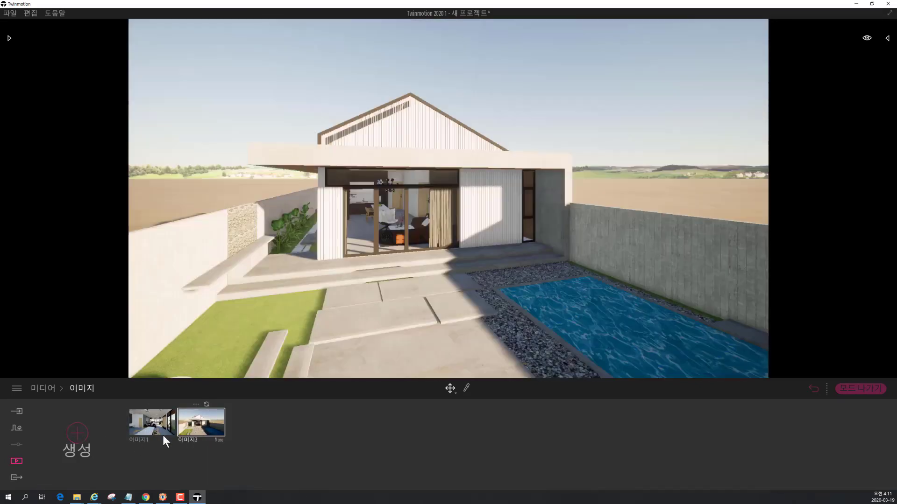
{"action": "left_click", "coordinate": [133, 428]}
{"action": "left_click", "coordinate": [185, 423]}
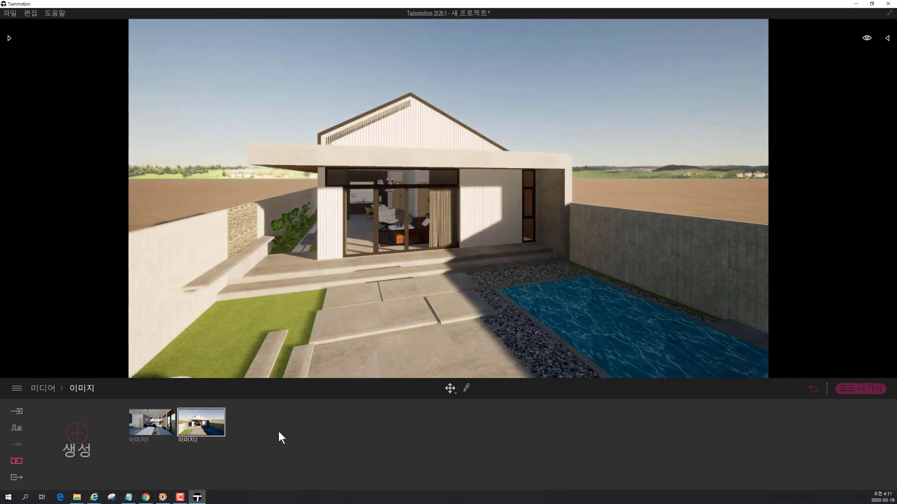
{"action": "left_click", "coordinate": [18, 410]}
{"action": "left_click", "coordinate": [17, 427]}
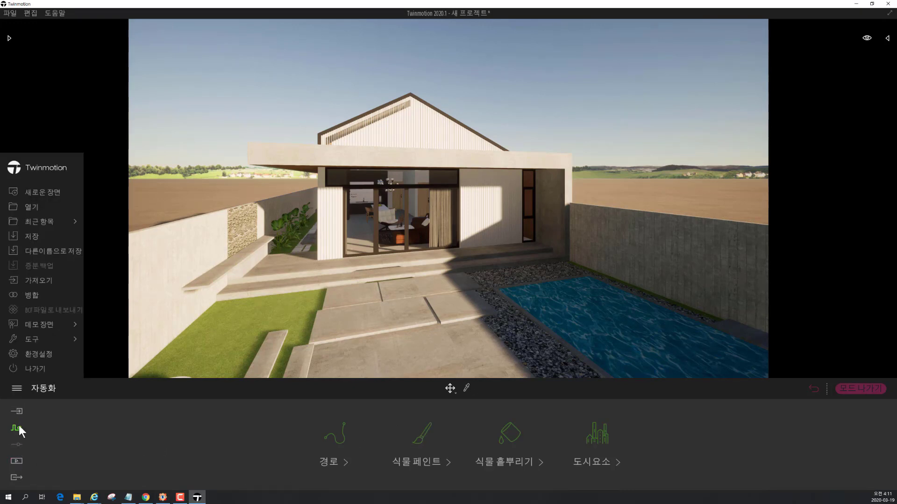
{"action": "left_click", "coordinate": [21, 461]}
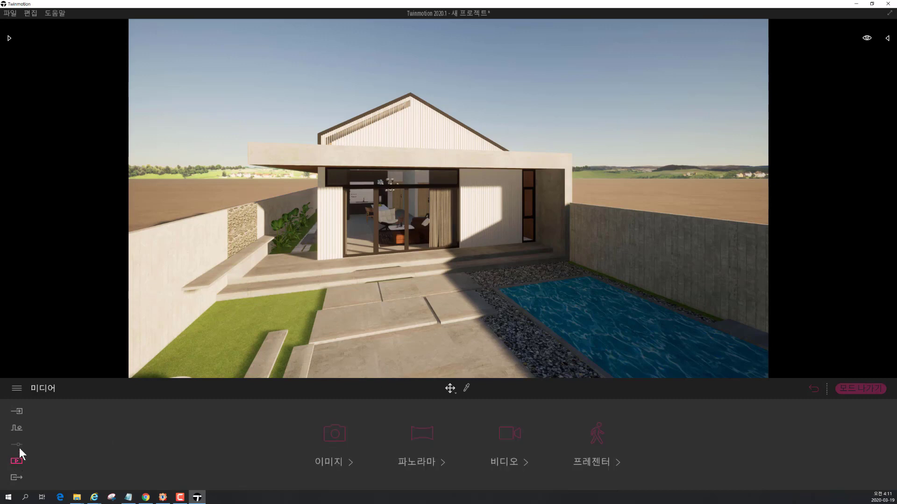
Select the house's ribbed front wall and exit the image mode to return to the full scene view.
{"action": "left_click", "coordinate": [342, 240]}
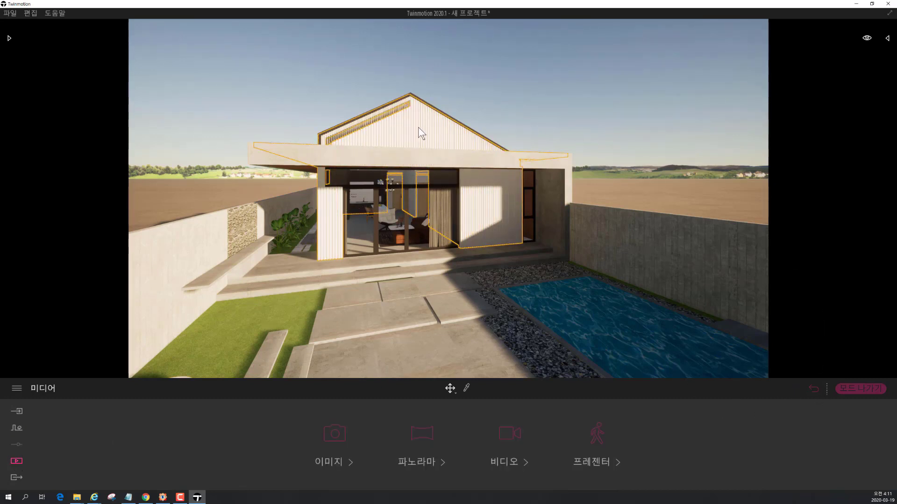
{"action": "right_click_drag", "start_coordinate": [430, 286], "coordinate": [428, 260]}
{"action": "left_click", "coordinate": [856, 390]}
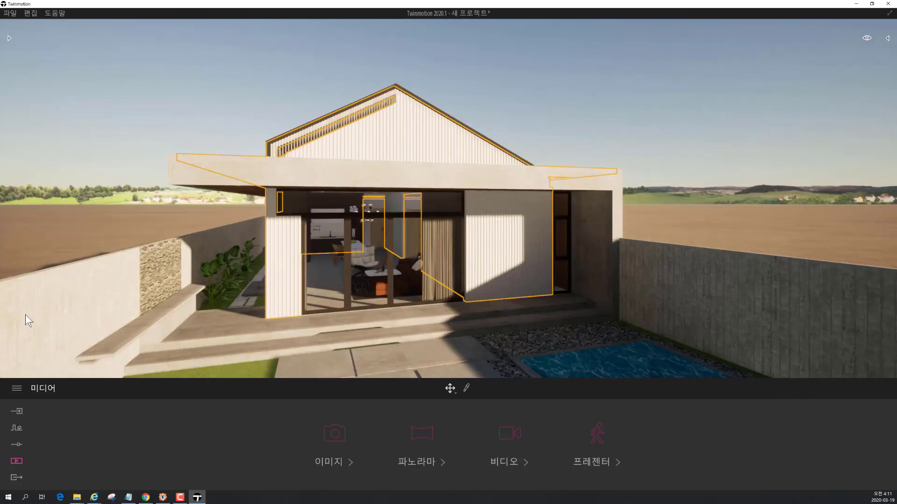